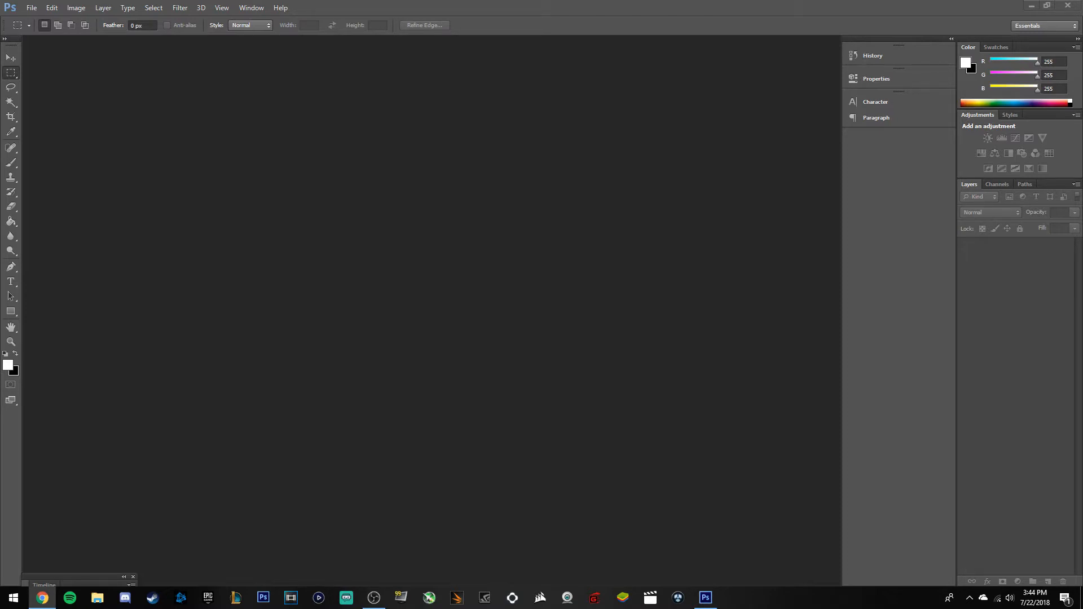
Maximize the browser and open the Destiny 2 Warmind pyramid artwork preview in Google Images.
{"action": "left_click_drag", "start_coordinate": [0, 226], "coordinate": [705, 19]}
{"action": "left_click_drag", "start_coordinate": [910, 27], "coordinate": [869, 0]}
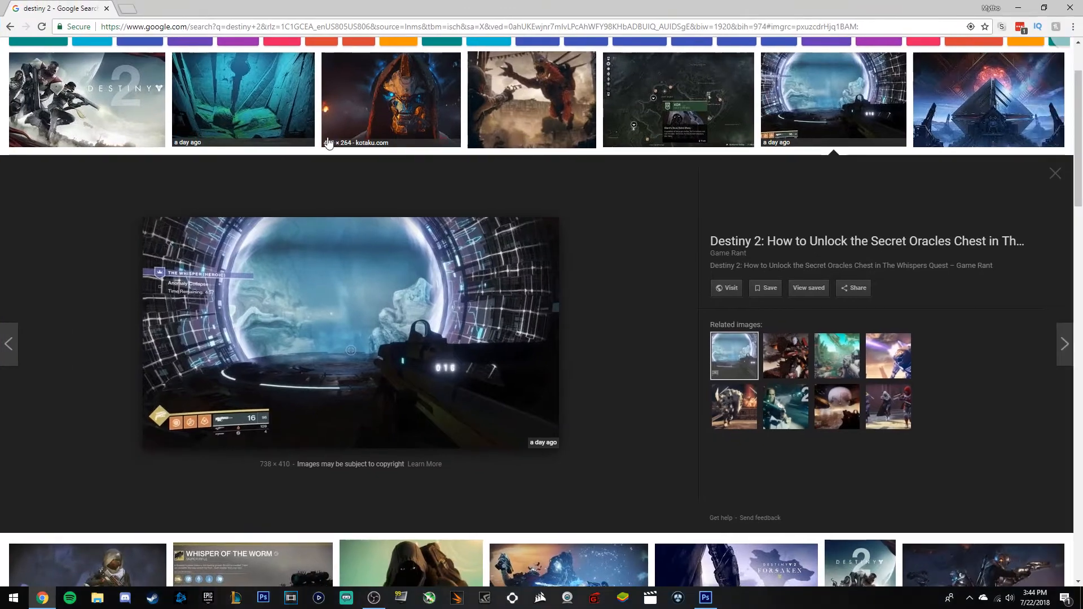
{"action": "scroll", "coordinate": [590, 363], "scroll_direction": "down", "scroll_amount": 5}
{"action": "scroll", "coordinate": [539, 367], "scroll_direction": "up", "scroll_amount": 3}
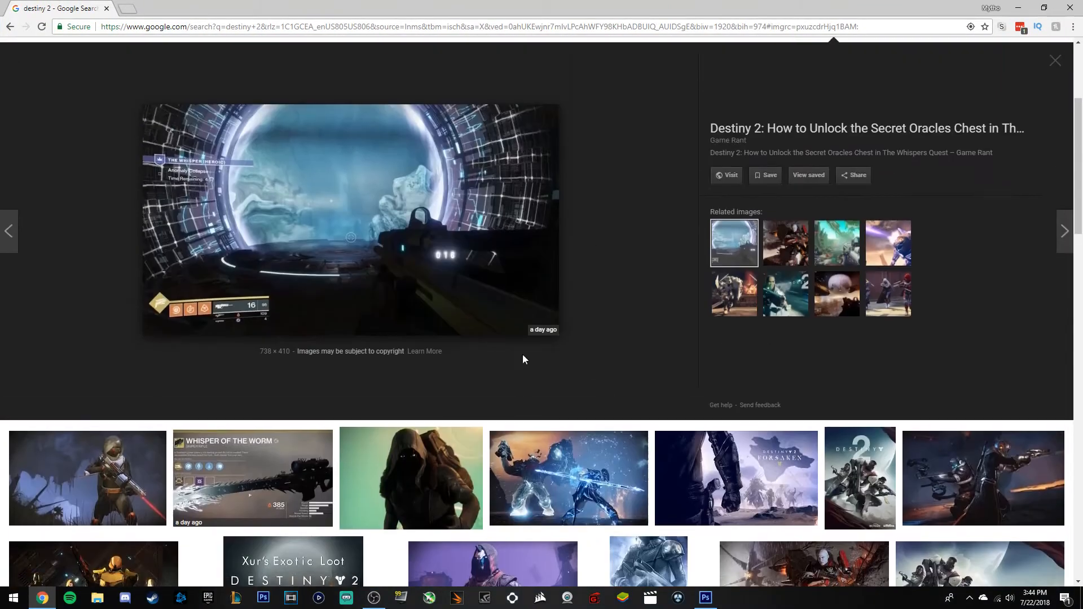
{"action": "scroll", "coordinate": [459, 273], "scroll_direction": "up", "scroll_amount": 2}
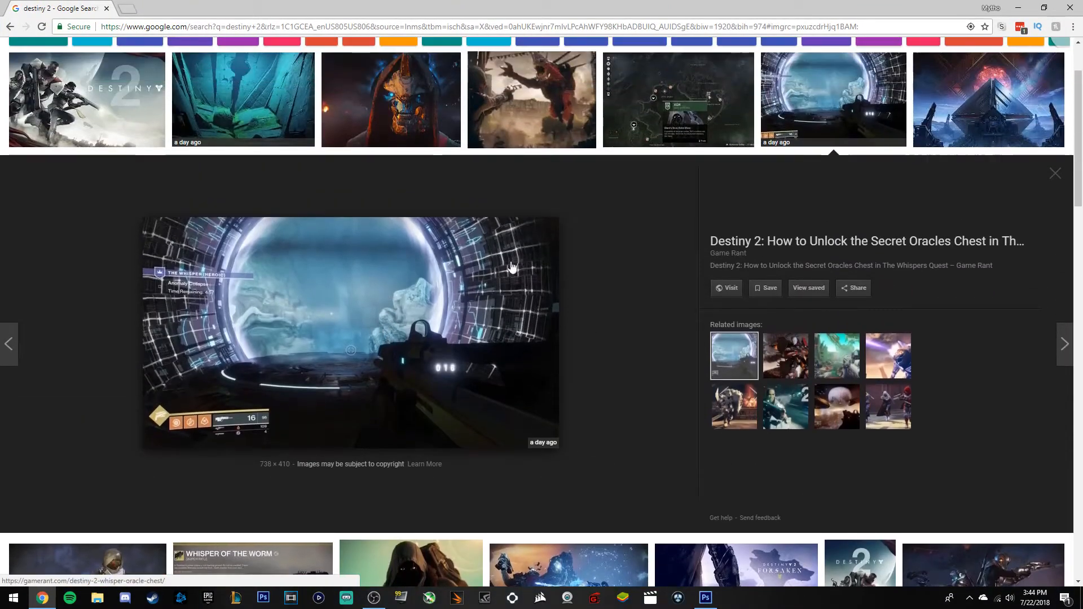
{"action": "scroll", "coordinate": [549, 297], "scroll_direction": "up", "scroll_amount": 1}
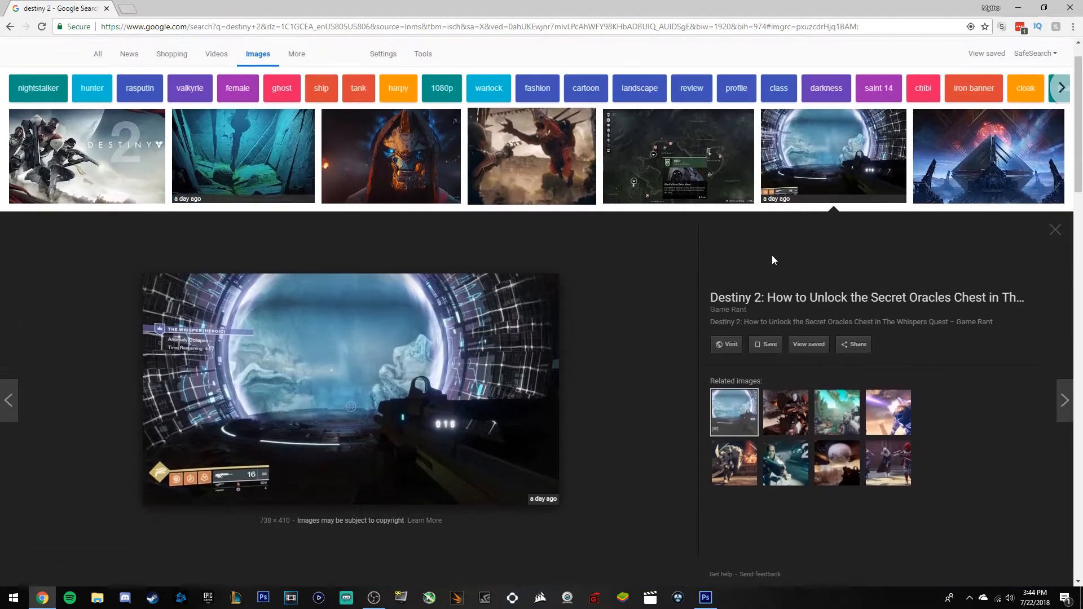
{"action": "left_click", "coordinate": [984, 164]}
Save the pyramid image as destiny-2-warmind-dlc-tease.jpg in Designing Folder > Templates.
{"action": "right_click", "coordinate": [339, 350]}
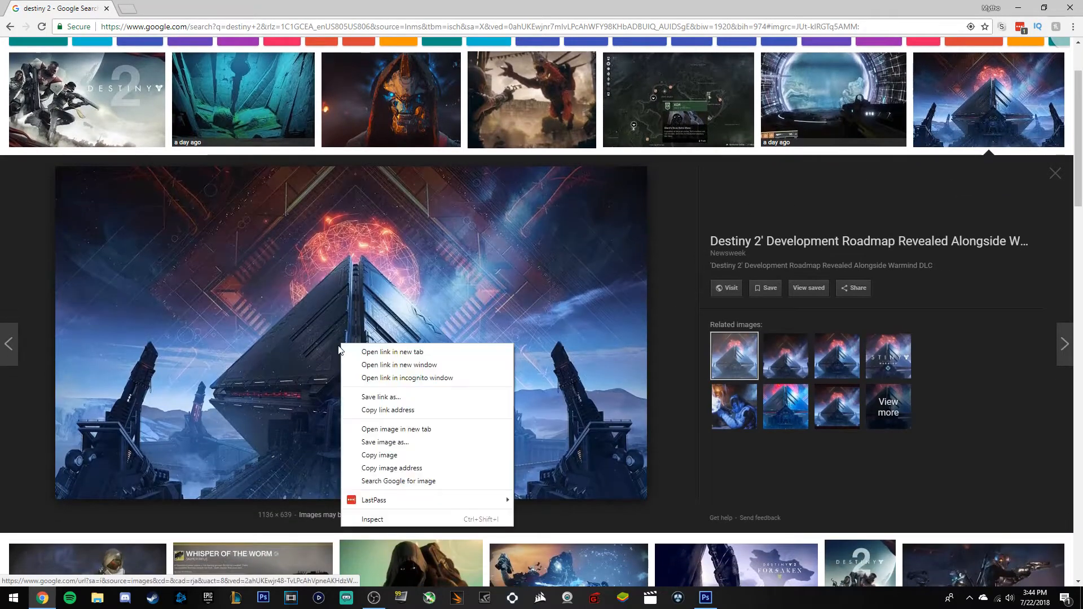
{"action": "left_click", "coordinate": [387, 443]}
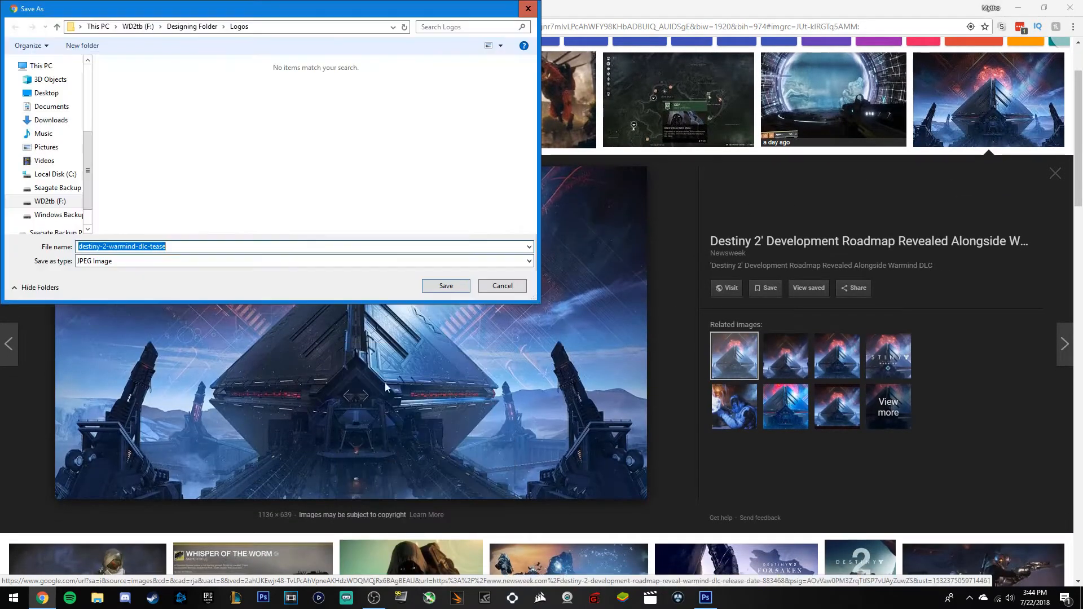
{"action": "left_click", "coordinate": [192, 26]}
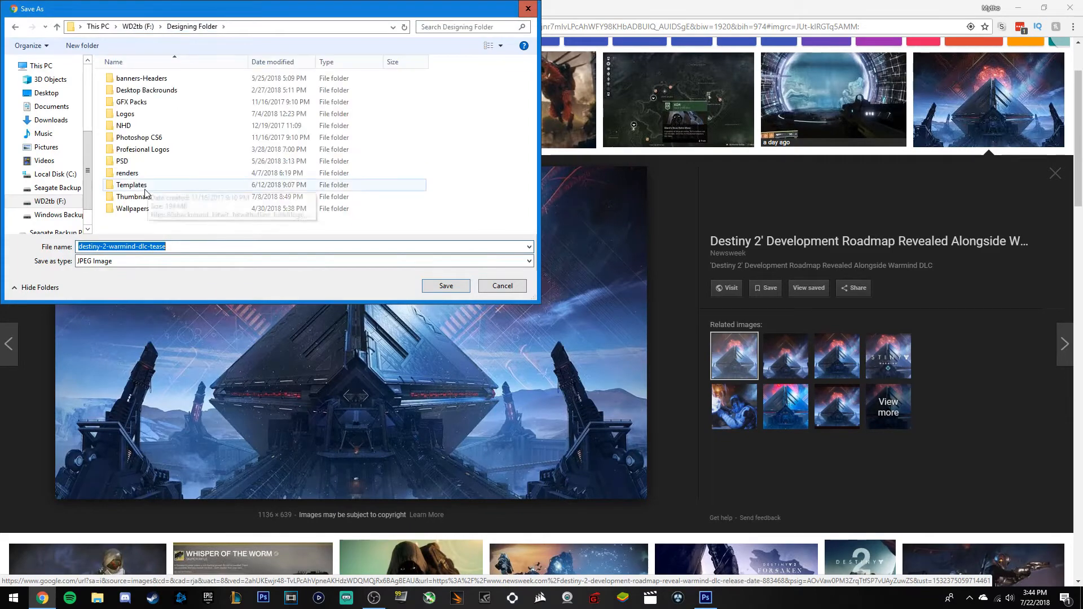
{"action": "double_click", "coordinate": [148, 186]}
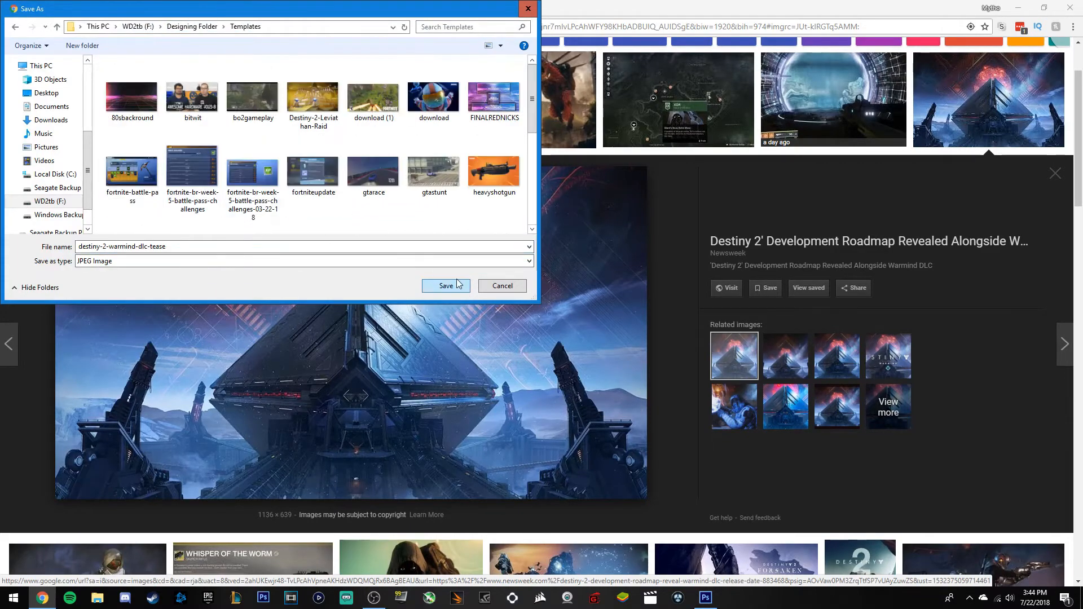
{"action": "left_click", "coordinate": [445, 286]}
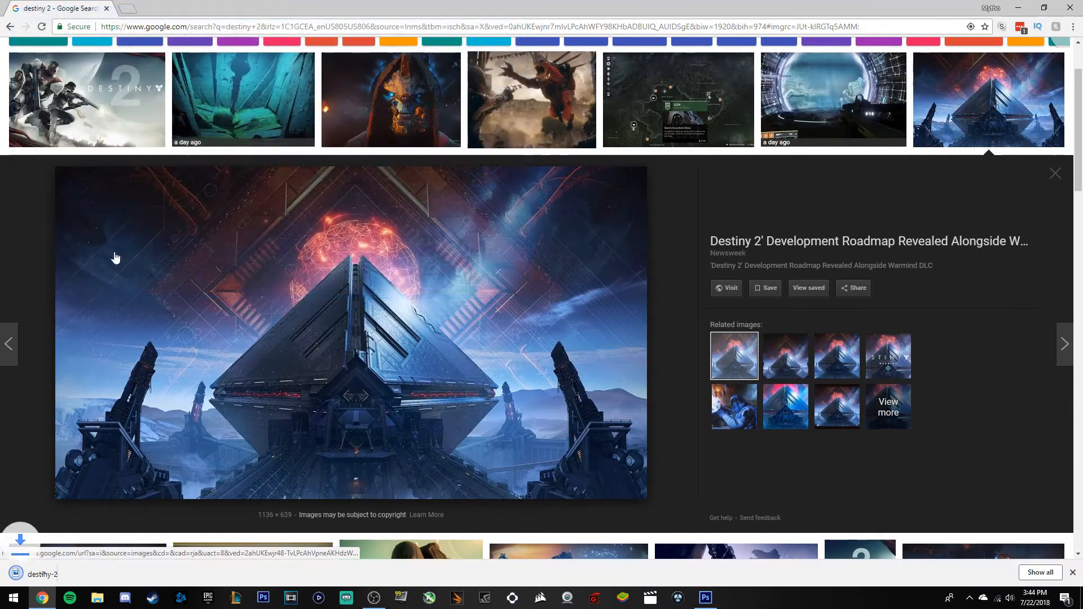
{"action": "left_click", "coordinate": [1071, 572]}
{"action": "left_click", "coordinate": [1015, 7]}
Create a new 1920 × 1080 px document at 100 pixels/inch with a transparent background.
{"action": "left_click", "coordinate": [31, 8]}
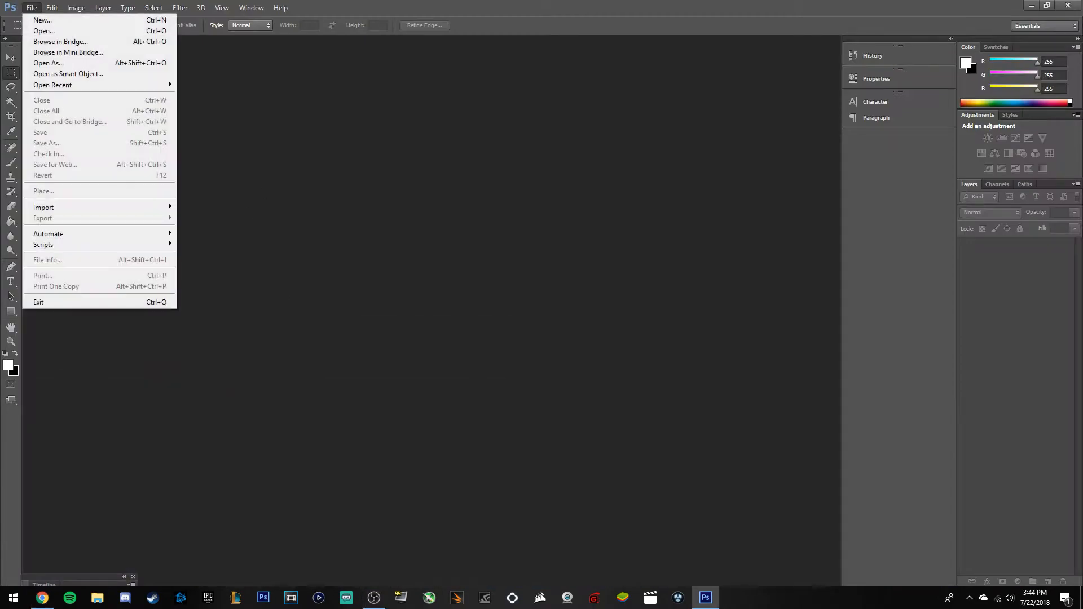
{"action": "left_click", "coordinate": [55, 22]}
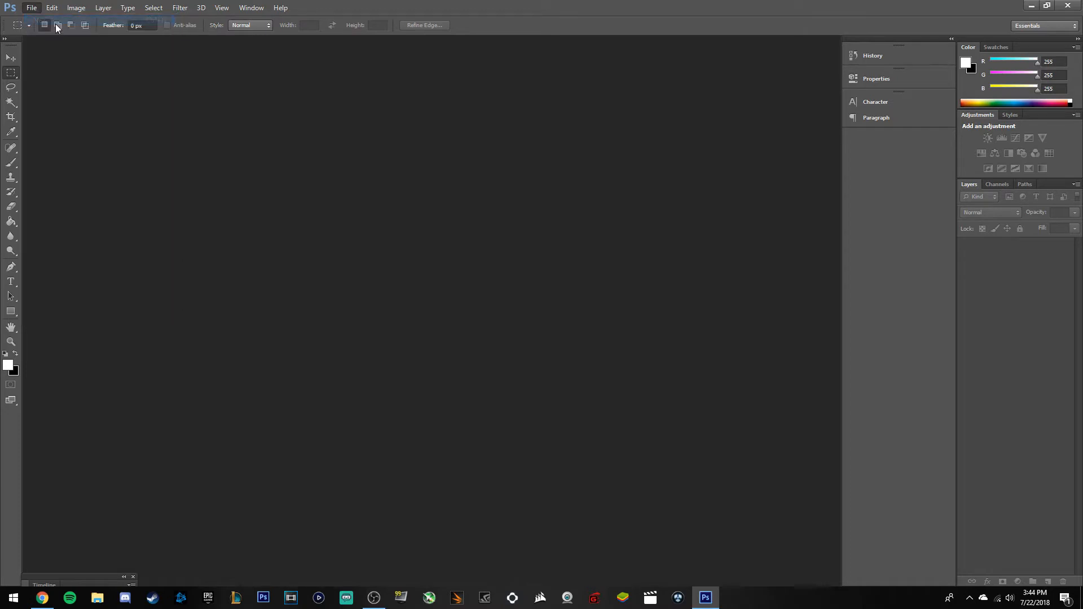
{"action": "left_click", "coordinate": [382, 291]}
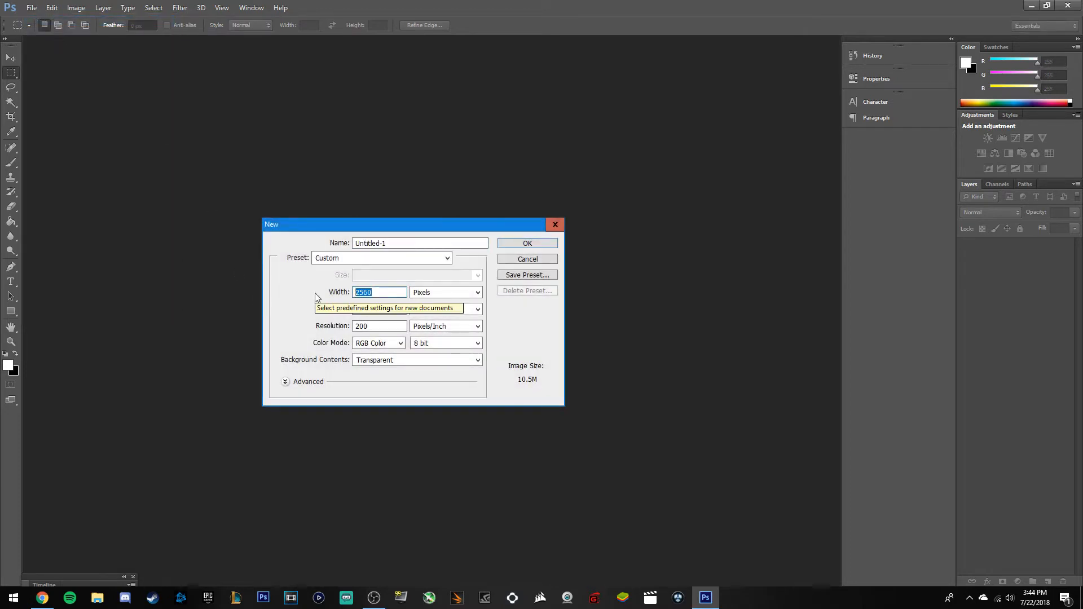
{"action": "type", "text": "1920"}
{"action": "left_click", "coordinate": [384, 309]}
{"action": "double_click", "coordinate": [384, 309]}
{"action": "type", "text": "1"}
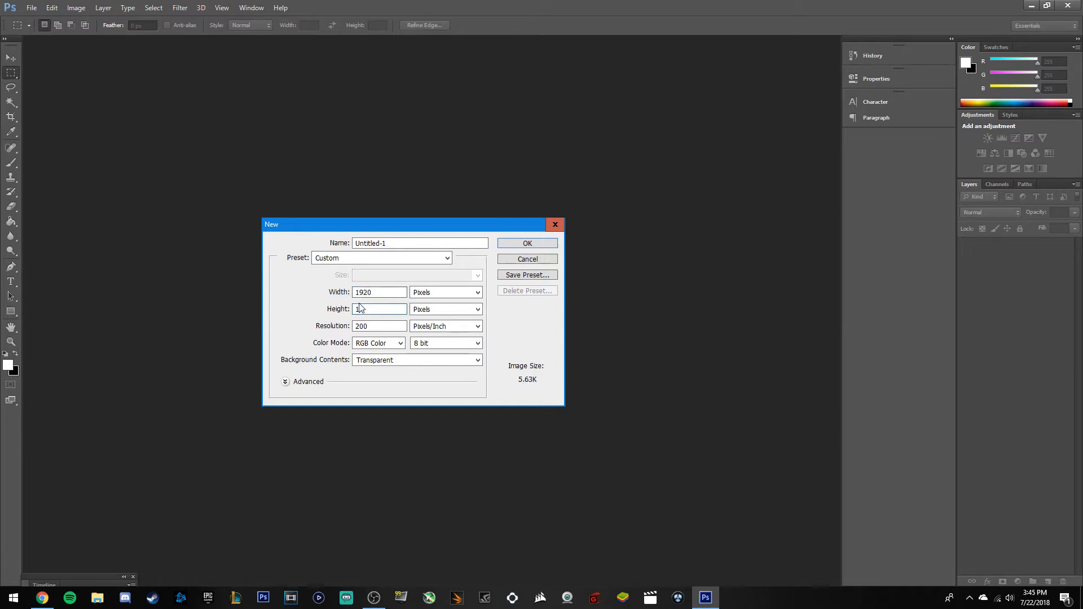
{"action": "type", "text": "080"}
{"action": "key", "text": "Tab"}
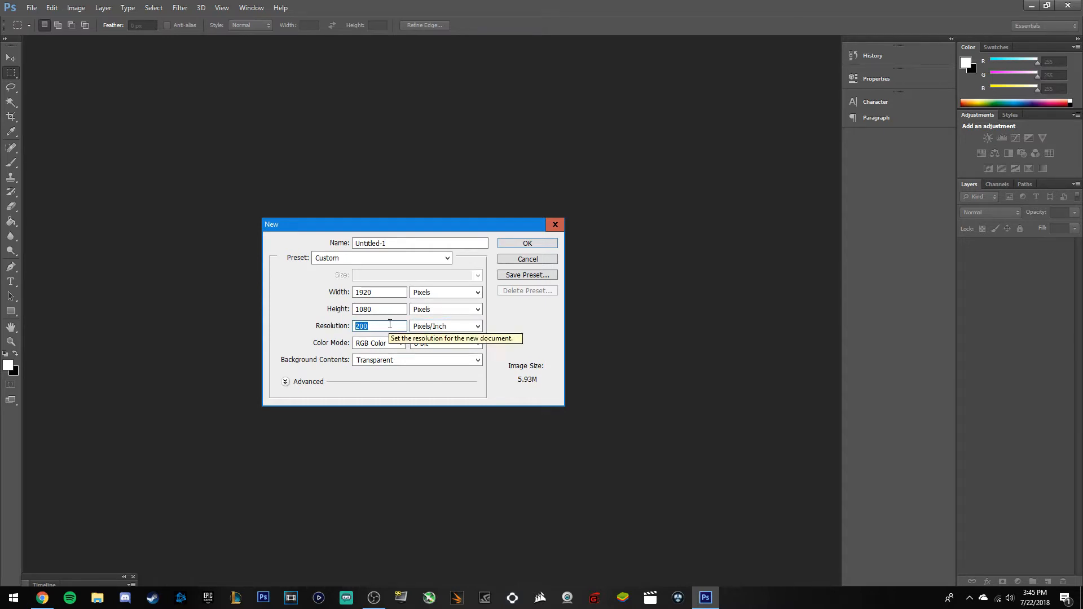
{"action": "type", "text": "100"}
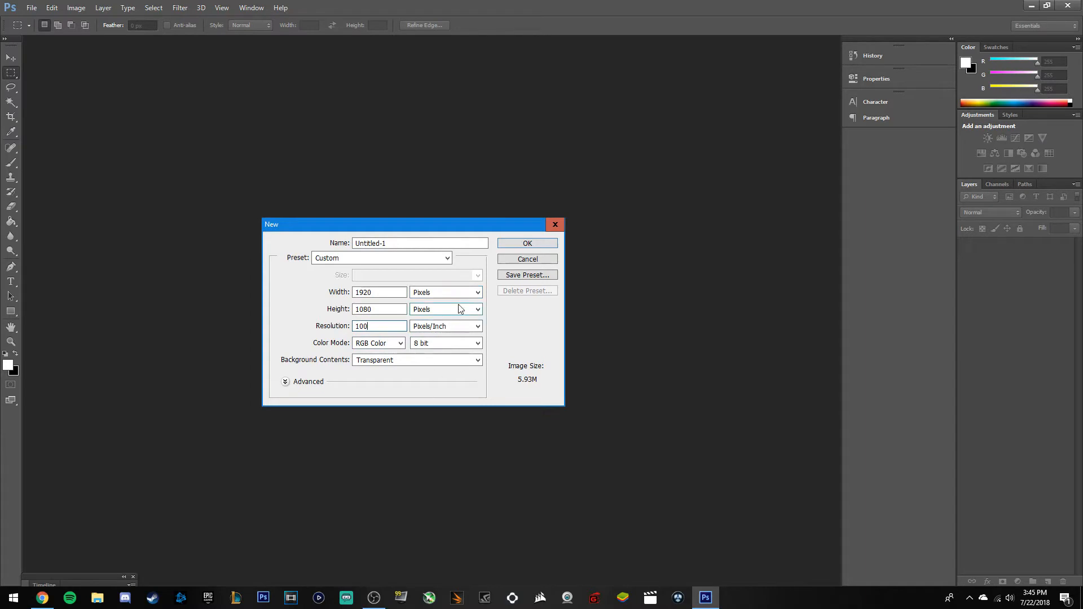
{"action": "left_click", "coordinate": [527, 243]}
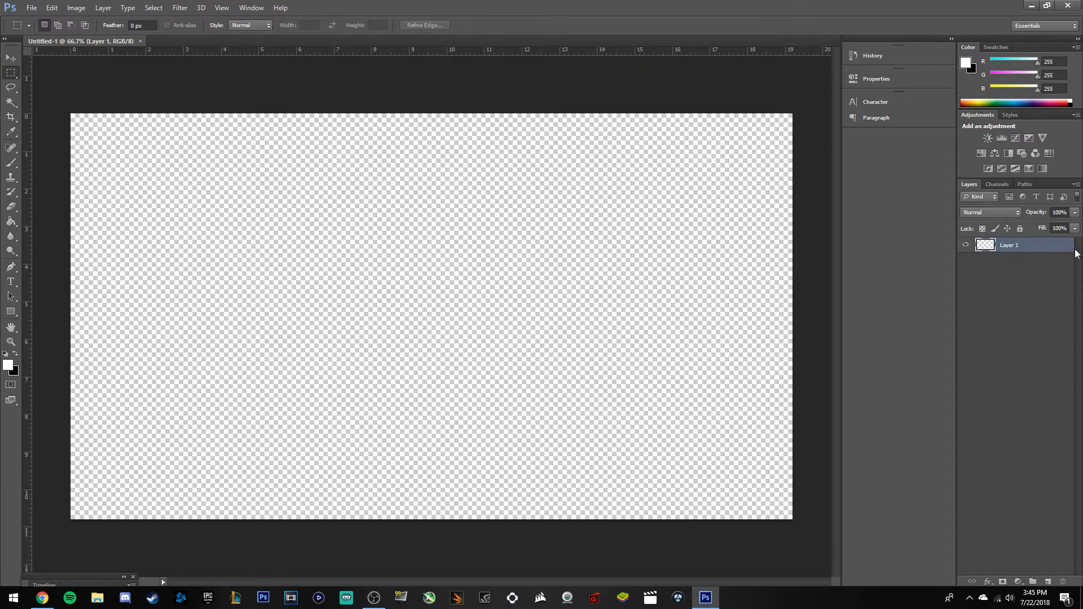
{"action": "left_click", "coordinate": [32, 8]}
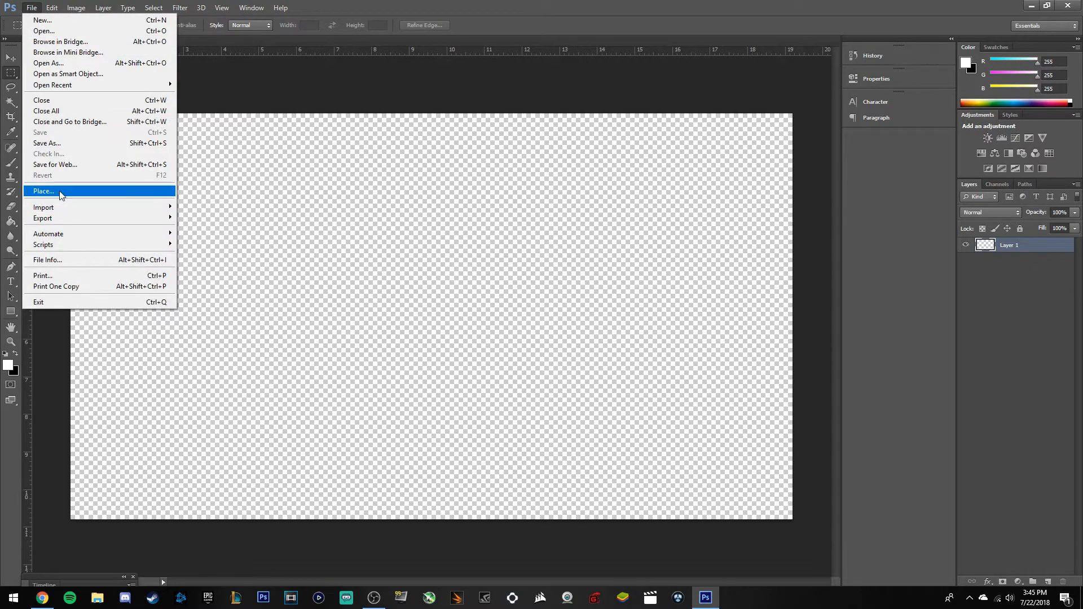
{"action": "left_click", "coordinate": [93, 191]}
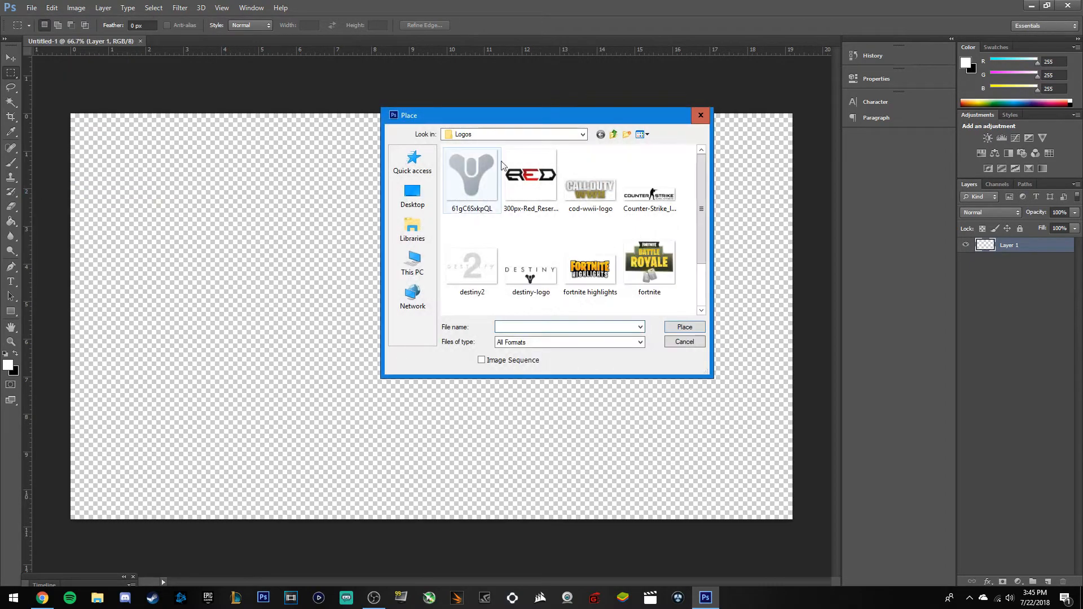
{"action": "left_click", "coordinate": [527, 135]}
{"action": "left_click", "coordinate": [507, 319]}
{"action": "double_click", "coordinate": [491, 257]}
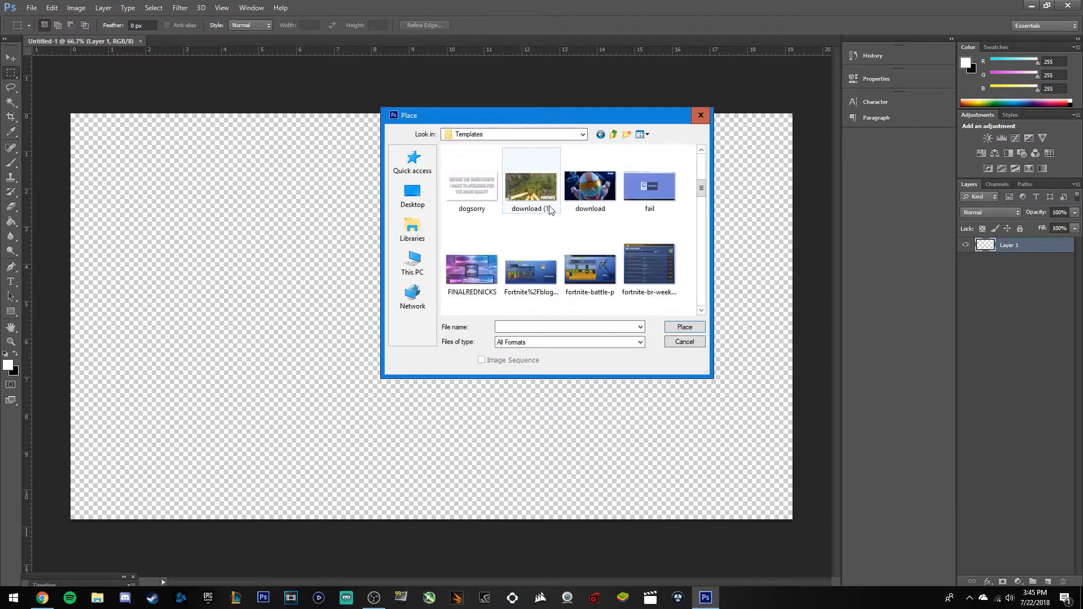
{"action": "scroll", "coordinate": [589, 220], "scroll_direction": "down", "scroll_amount": 6}
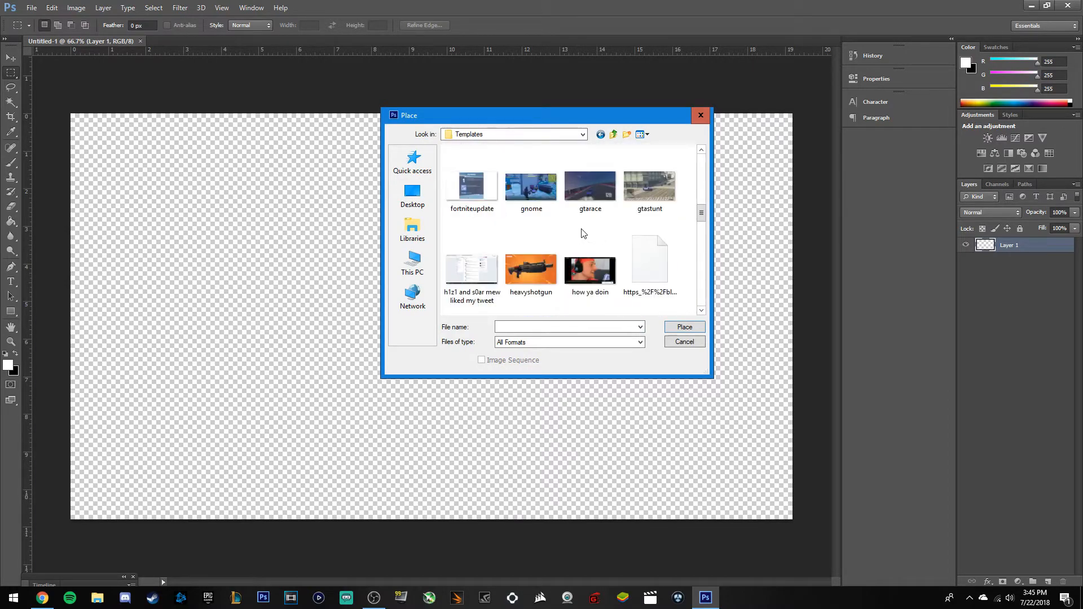
{"action": "scroll", "coordinate": [556, 234], "scroll_direction": "down", "scroll_amount": 5}
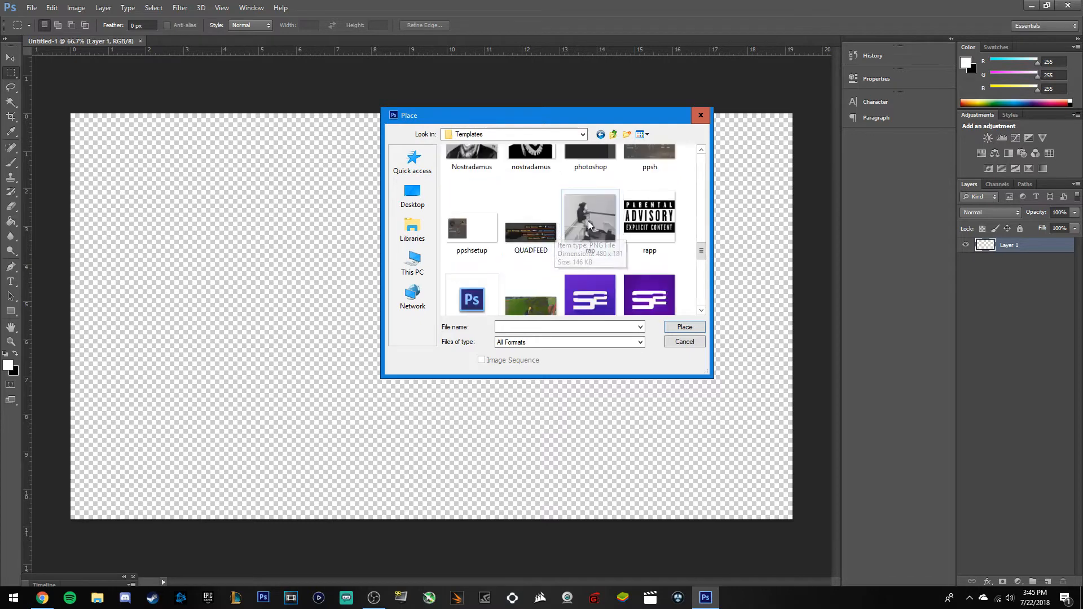
{"action": "scroll", "coordinate": [580, 226], "scroll_direction": "down", "scroll_amount": 5}
{"action": "scroll", "coordinate": [649, 265], "scroll_direction": "down", "scroll_amount": 5}
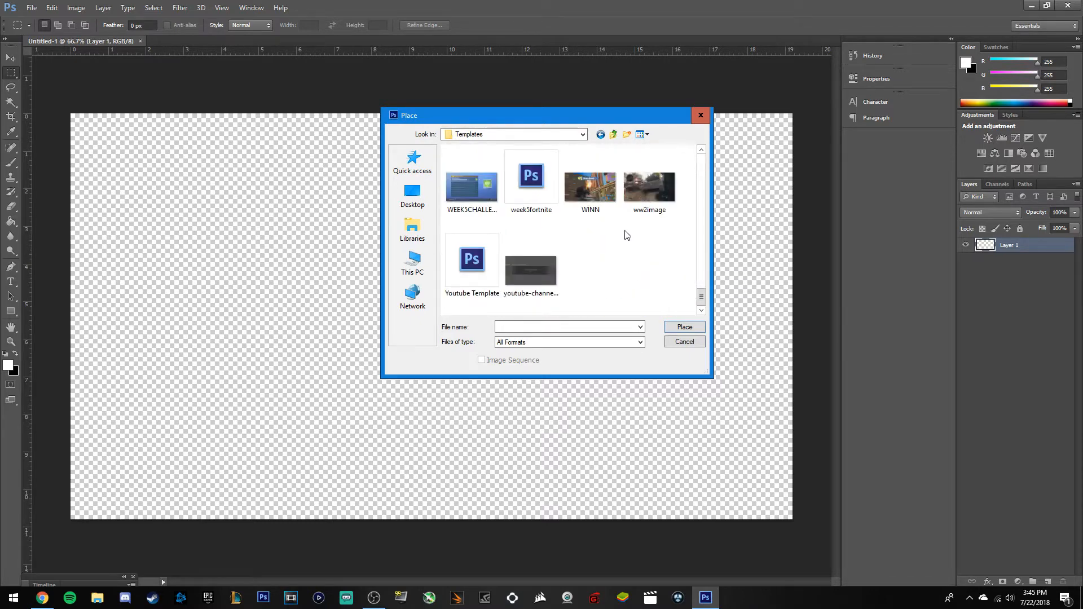
{"action": "scroll", "coordinate": [626, 237], "scroll_direction": "up", "scroll_amount": 2}
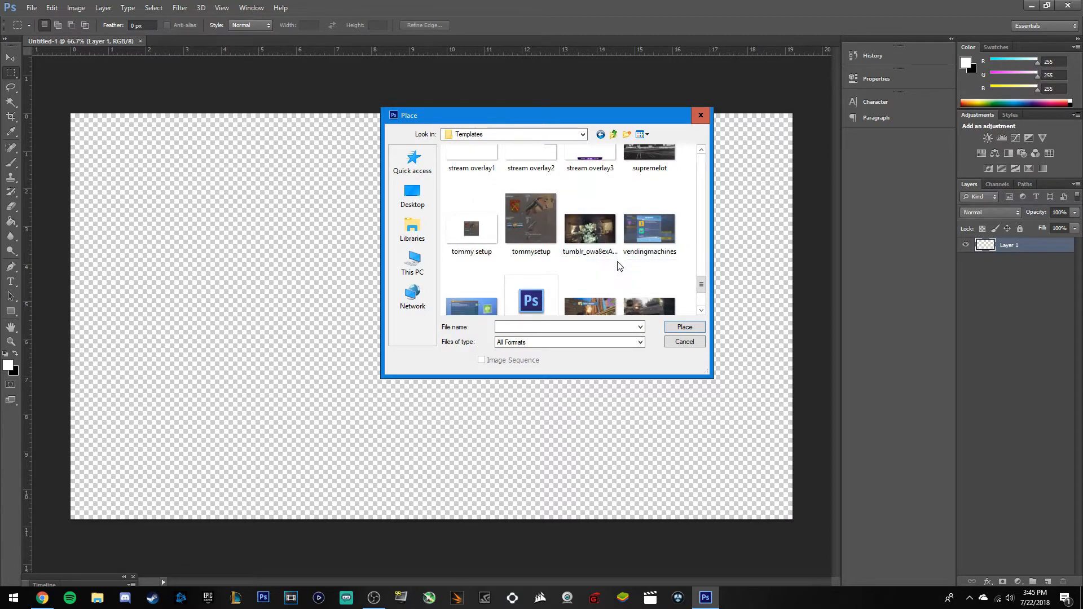
{"action": "scroll", "coordinate": [581, 299], "scroll_direction": "up", "scroll_amount": 2}
{"action": "scroll", "coordinate": [588, 275], "scroll_direction": "up", "scroll_amount": 2}
{"action": "scroll", "coordinate": [587, 275], "scroll_direction": "up", "scroll_amount": 2}
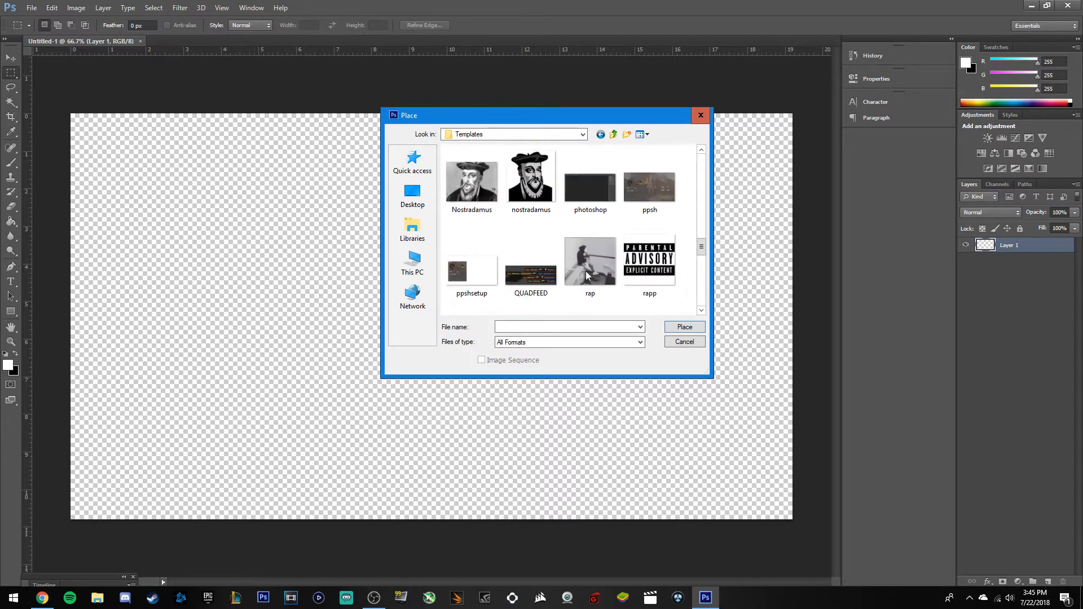
{"action": "scroll", "coordinate": [587, 275], "scroll_direction": "up", "scroll_amount": 3}
{"action": "scroll", "coordinate": [585, 275], "scroll_direction": "up", "scroll_amount": 2}
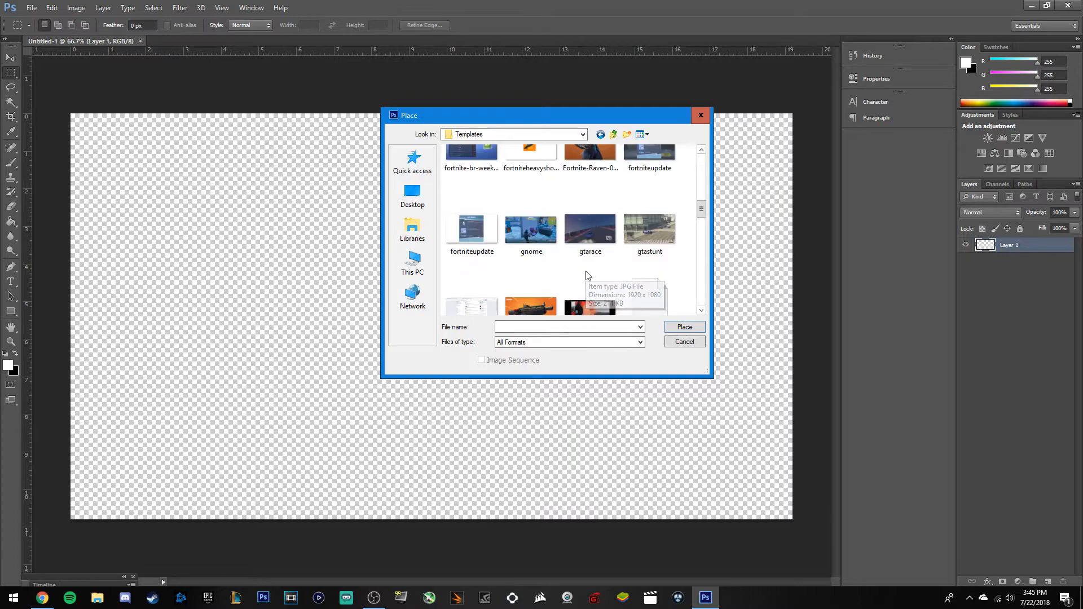
{"action": "scroll", "coordinate": [604, 261], "scroll_direction": "up", "scroll_amount": 2}
{"action": "scroll", "coordinate": [605, 264], "scroll_direction": "up", "scroll_amount": 2}
{"action": "scroll", "coordinate": [604, 263], "scroll_direction": "up", "scroll_amount": 2}
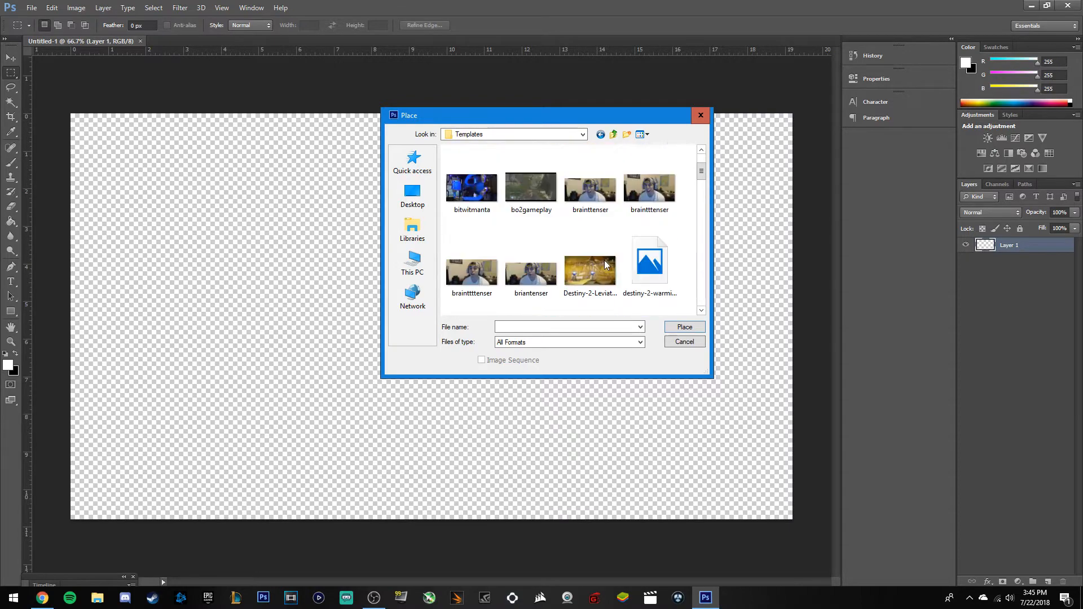
{"action": "scroll", "coordinate": [604, 268], "scroll_direction": "up", "scroll_amount": 2}
{"action": "scroll", "coordinate": [604, 269], "scroll_direction": "down", "scroll_amount": 2}
{"action": "scroll", "coordinate": [587, 266], "scroll_direction": "up", "scroll_amount": 2}
{"action": "scroll", "coordinate": [575, 264], "scroll_direction": "down", "scroll_amount": 2}
{"action": "scroll", "coordinate": [576, 263], "scroll_direction": "up", "scroll_amount": 2}
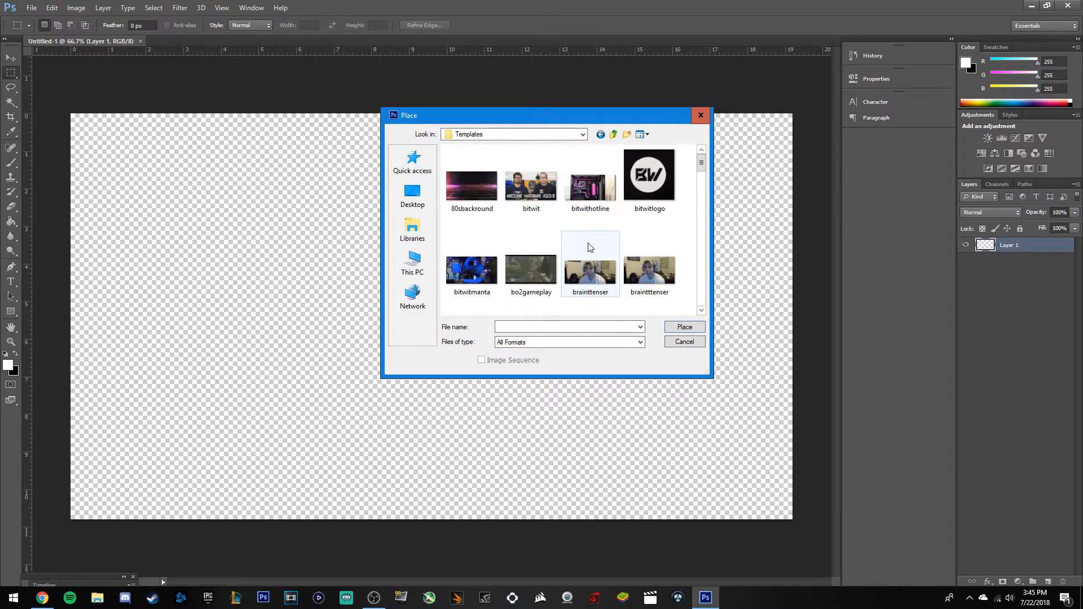
{"action": "scroll", "coordinate": [603, 257], "scroll_direction": "down", "scroll_amount": 2}
{"action": "scroll", "coordinate": [623, 265], "scroll_direction": "down", "scroll_amount": 6}
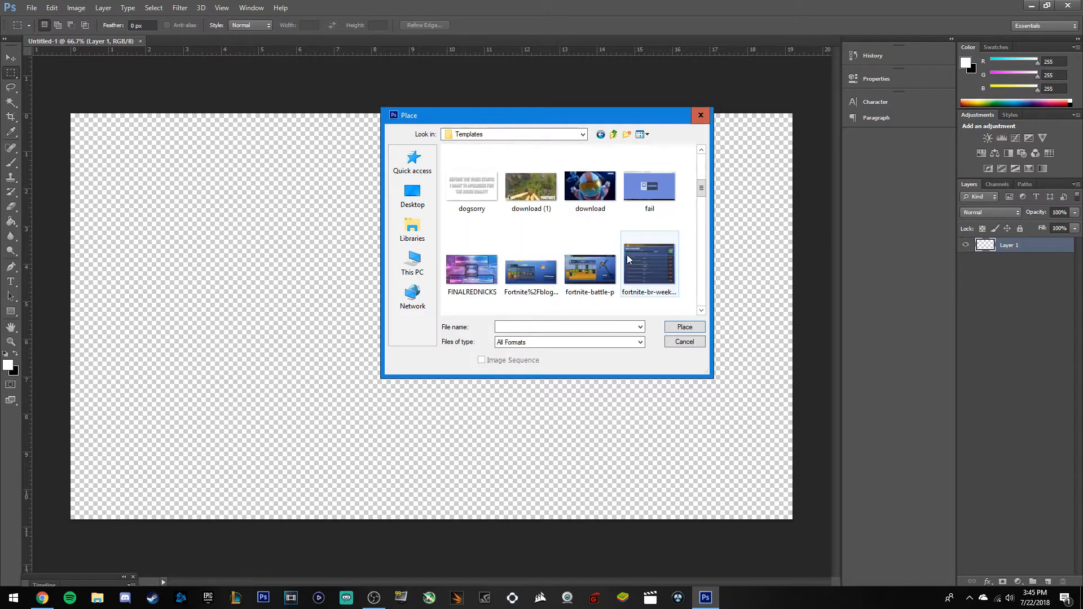
{"action": "scroll", "coordinate": [624, 271], "scroll_direction": "down", "scroll_amount": 6}
{"action": "scroll", "coordinate": [624, 271], "scroll_direction": "up", "scroll_amount": 6}
{"action": "scroll", "coordinate": [624, 271], "scroll_direction": "down", "scroll_amount": 6}
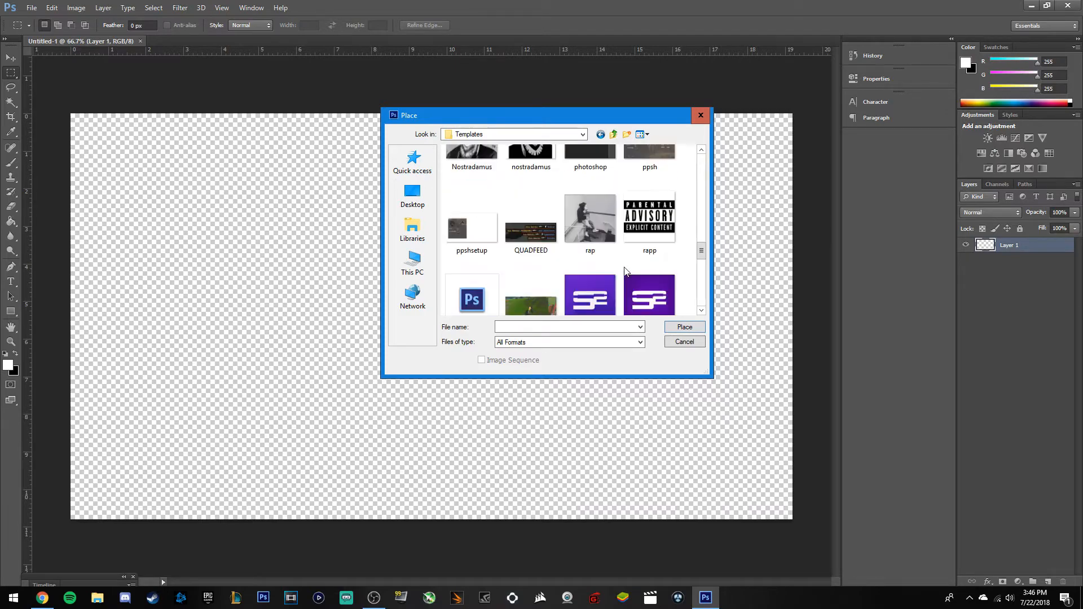
{"action": "scroll", "coordinate": [619, 275], "scroll_direction": "down", "scroll_amount": 5}
{"action": "scroll", "coordinate": [619, 273], "scroll_direction": "up", "scroll_amount": 2}
{"action": "scroll", "coordinate": [619, 273], "scroll_direction": "down", "scroll_amount": 2}
{"action": "scroll", "coordinate": [654, 260], "scroll_direction": "down", "scroll_amount": 5}
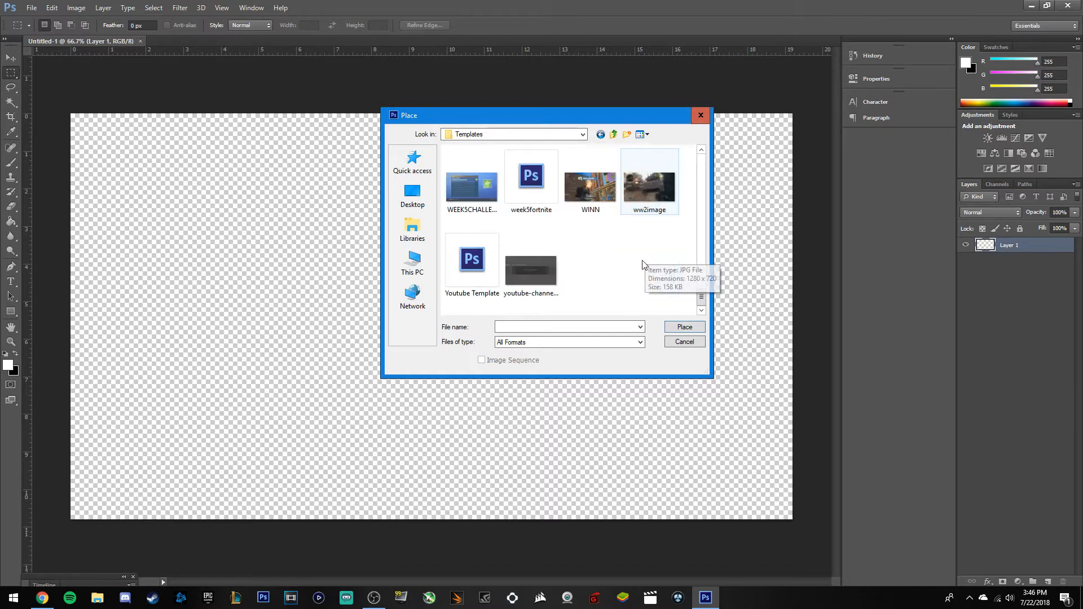
{"action": "scroll", "coordinate": [644, 265], "scroll_direction": "up", "scroll_amount": 4}
{"action": "scroll", "coordinate": [644, 265], "scroll_direction": "up", "scroll_amount": 3}
{"action": "left_click", "coordinate": [507, 327]}
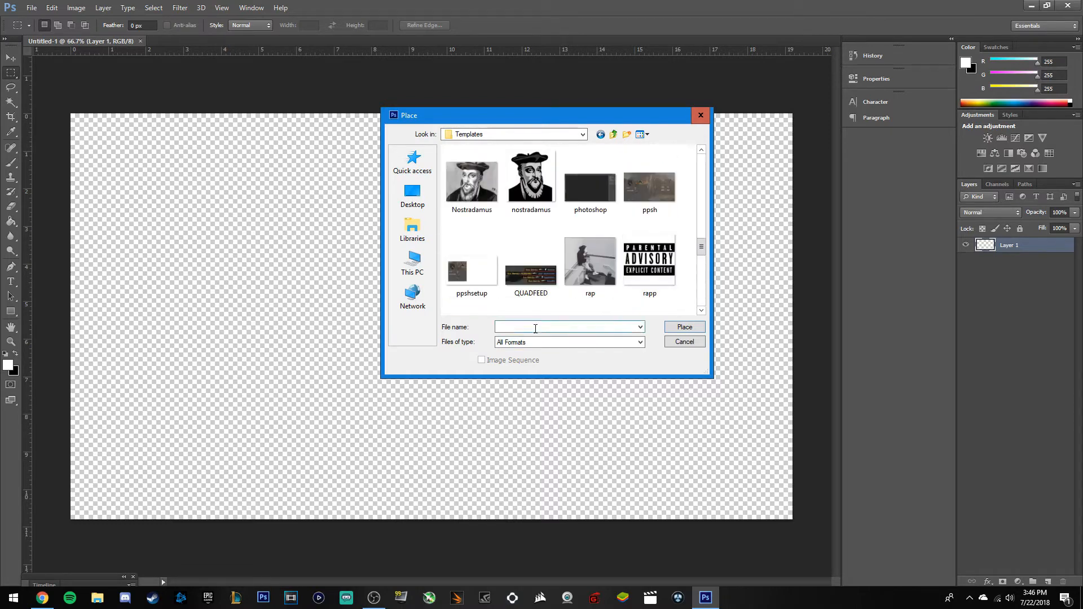
{"action": "type", "text": "dedsrt"}
{"action": "key", "text": "BackSpace"}
{"action": "key", "text": "BackSpace"}
{"action": "key", "text": "BackSpace"}
{"action": "key", "text": "BackSpace"}
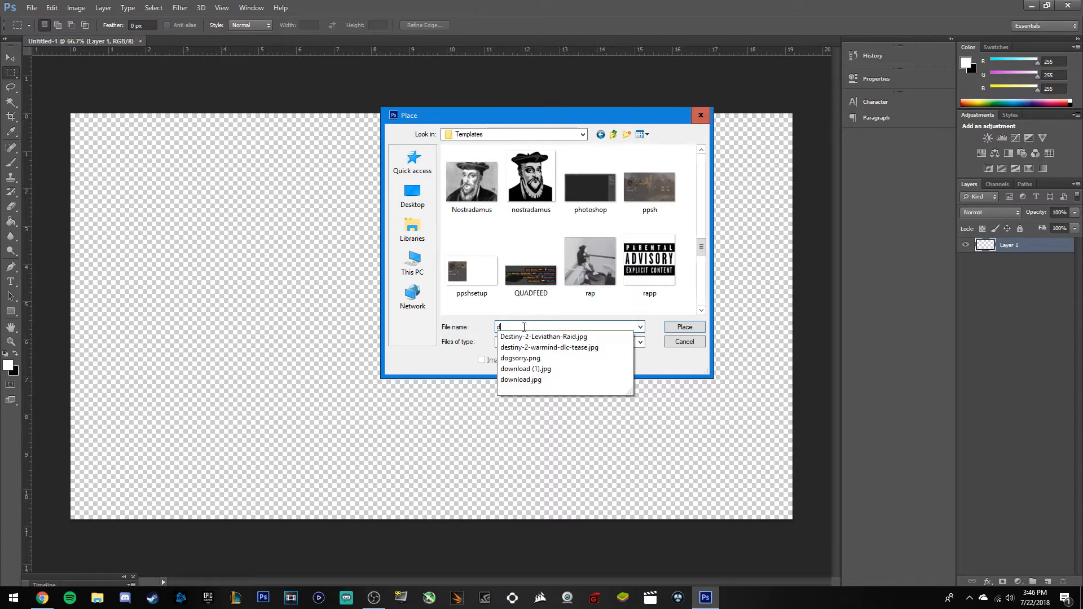
{"action": "type", "text": "es"}
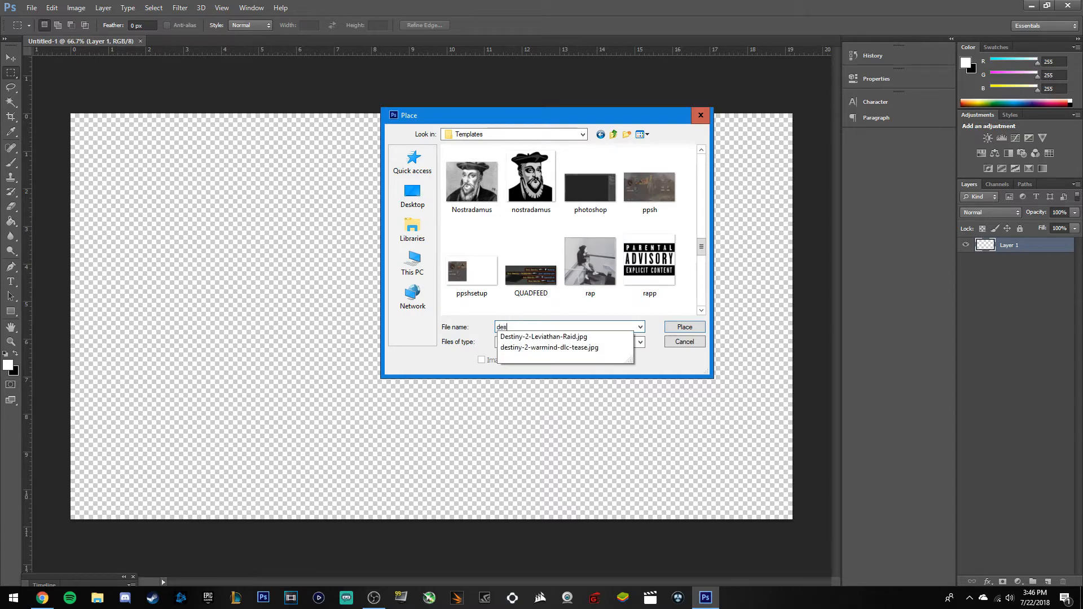
{"action": "left_click", "coordinate": [548, 348]}
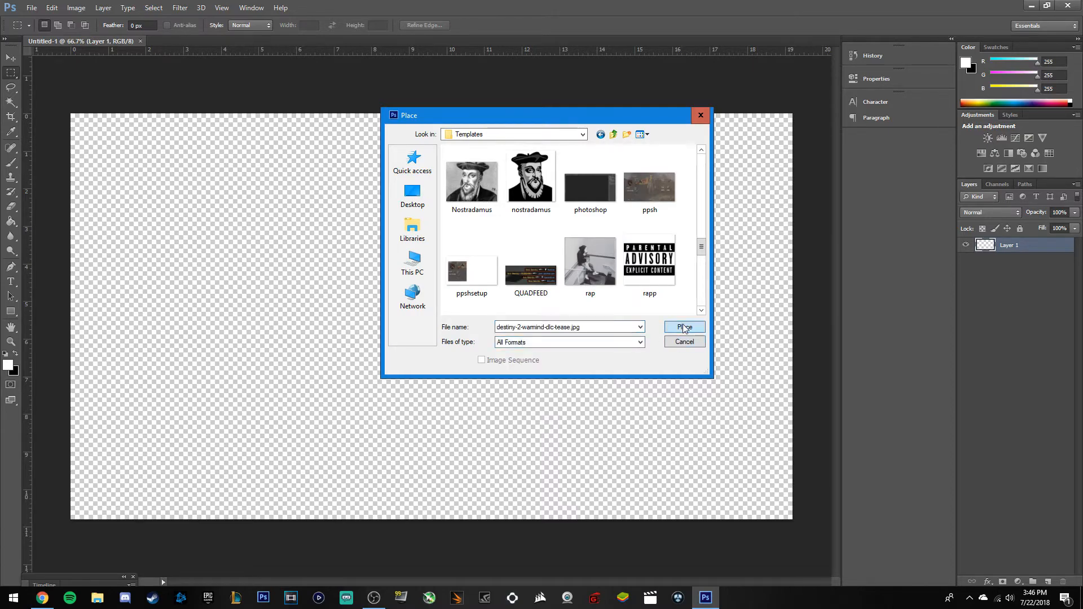
{"action": "left_click", "coordinate": [686, 328]}
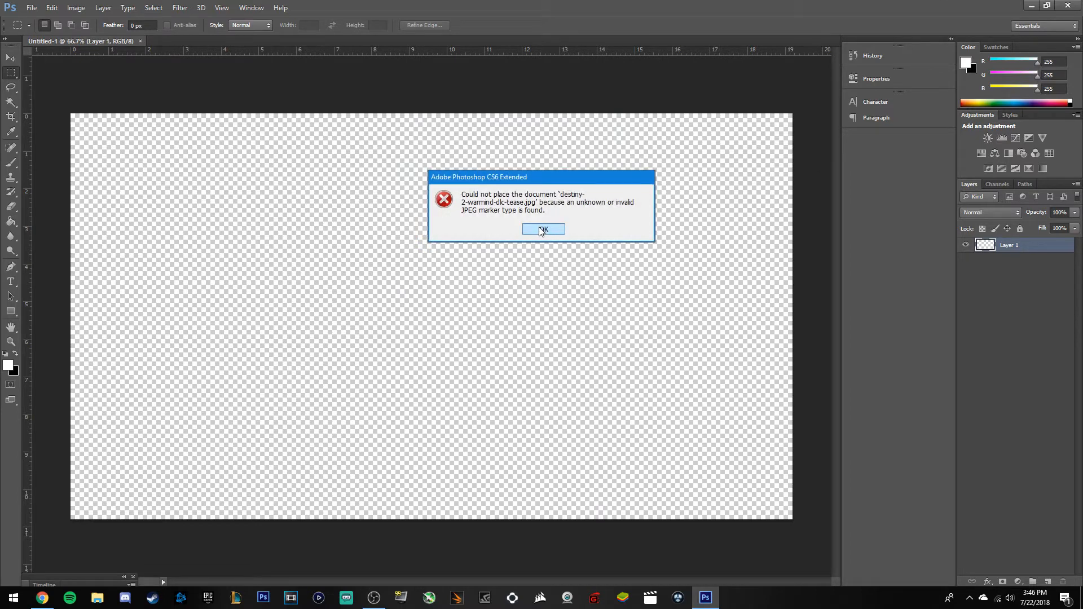
{"action": "left_click", "coordinate": [542, 229]}
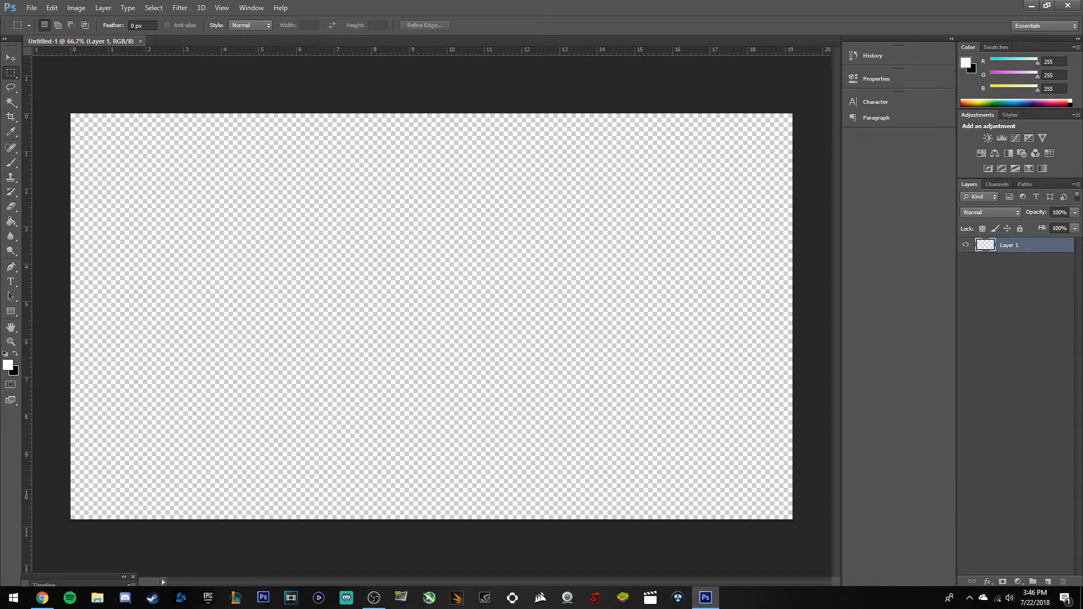
Save a first fresh copy of the Warmind pyramid preview into the Templates folder.
{"action": "left_click", "coordinate": [42, 598]}
{"action": "right_click", "coordinate": [619, 242]}
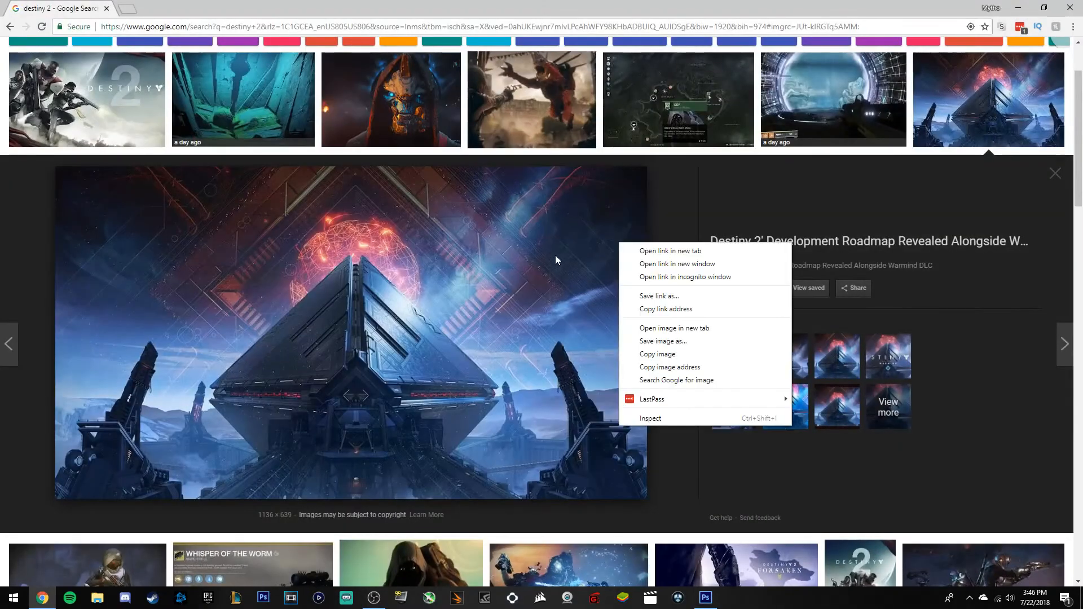
{"action": "left_click", "coordinate": [663, 341]}
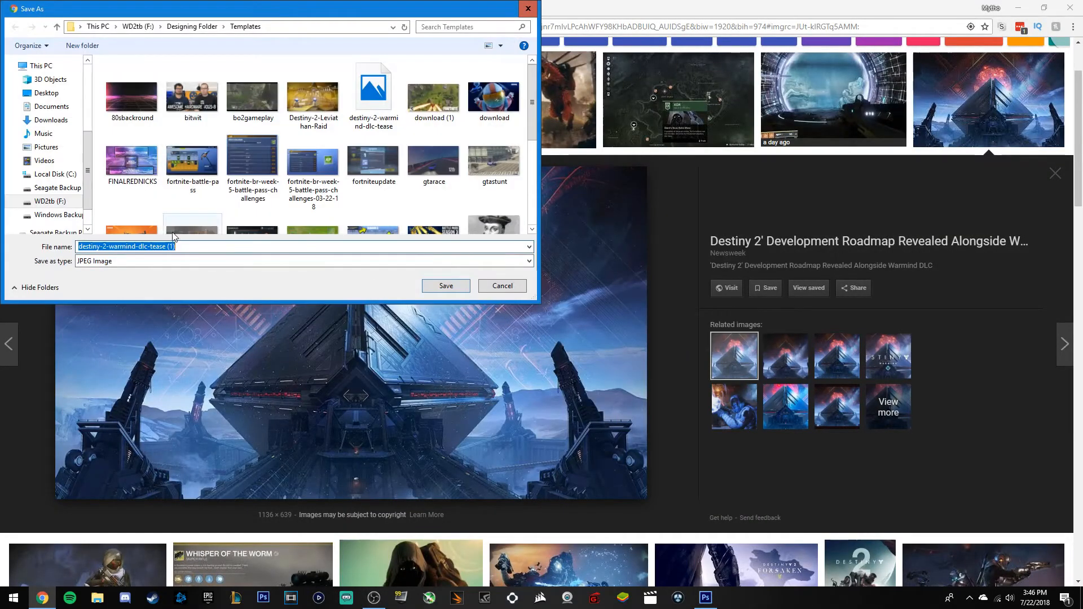
{"action": "left_click", "coordinate": [188, 246]}
{"action": "scroll", "coordinate": [361, 124], "scroll_direction": "down", "scroll_amount": 1}
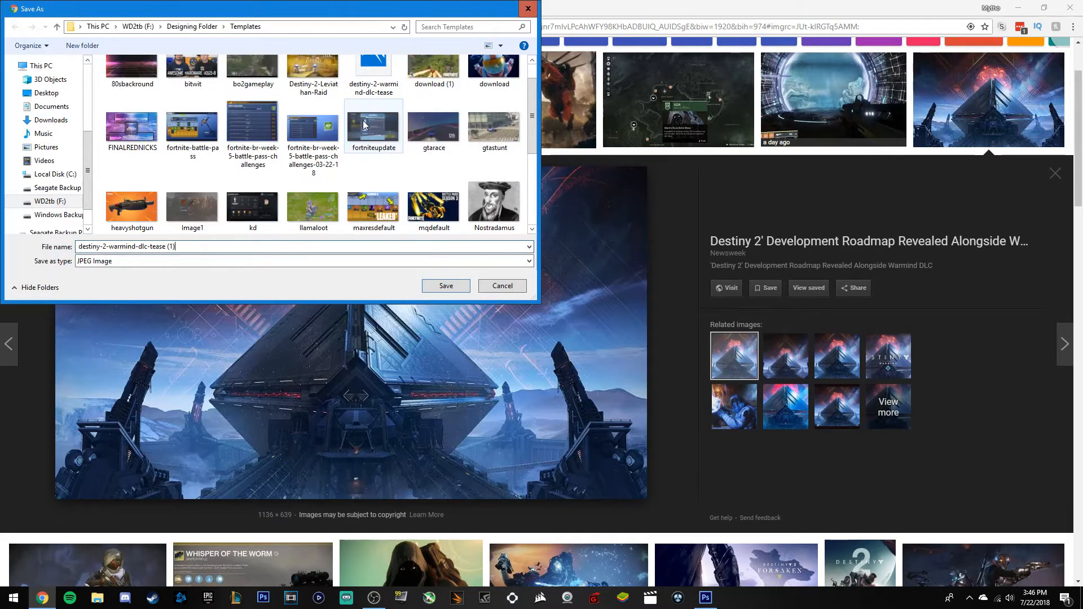
{"action": "left_click", "coordinate": [455, 285]}
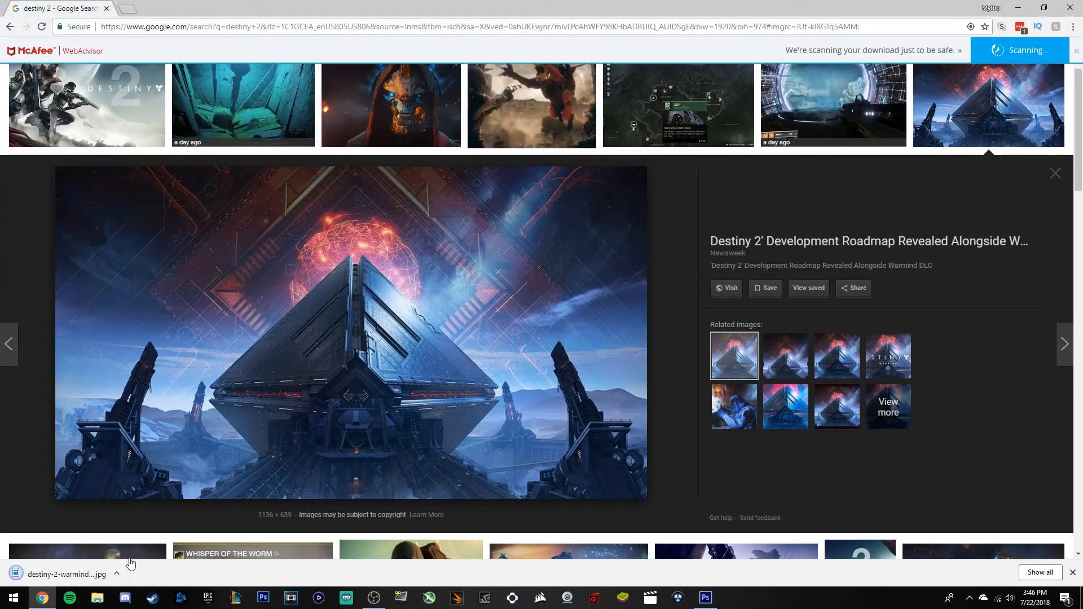
Save a second copy with file type All Files, then return to Photoshop.
{"action": "right_click", "coordinate": [358, 367]}
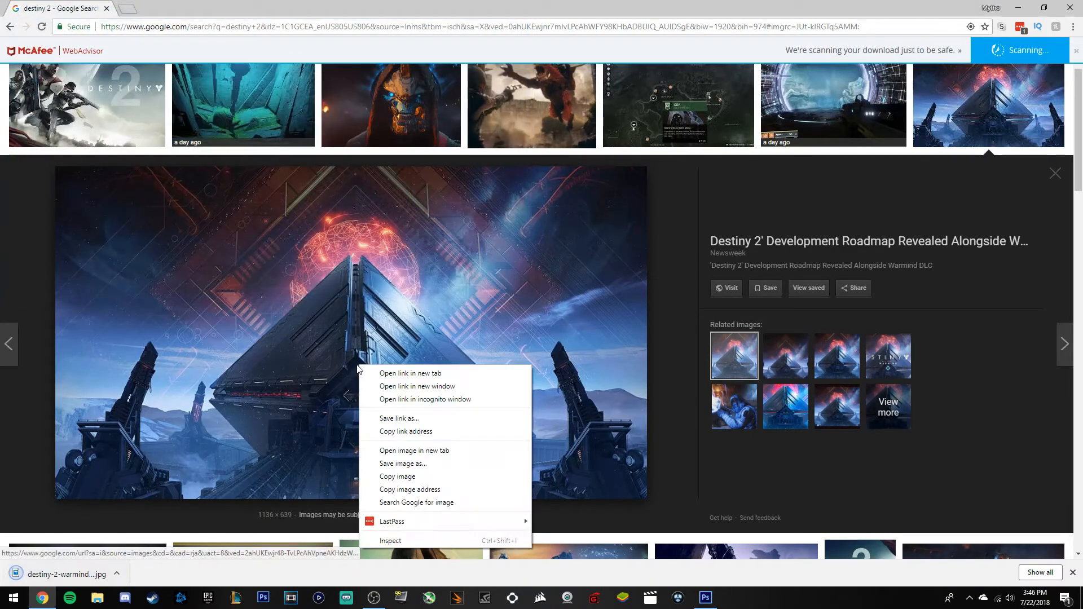
{"action": "left_click", "coordinate": [389, 462]}
{"action": "left_click", "coordinate": [222, 262]}
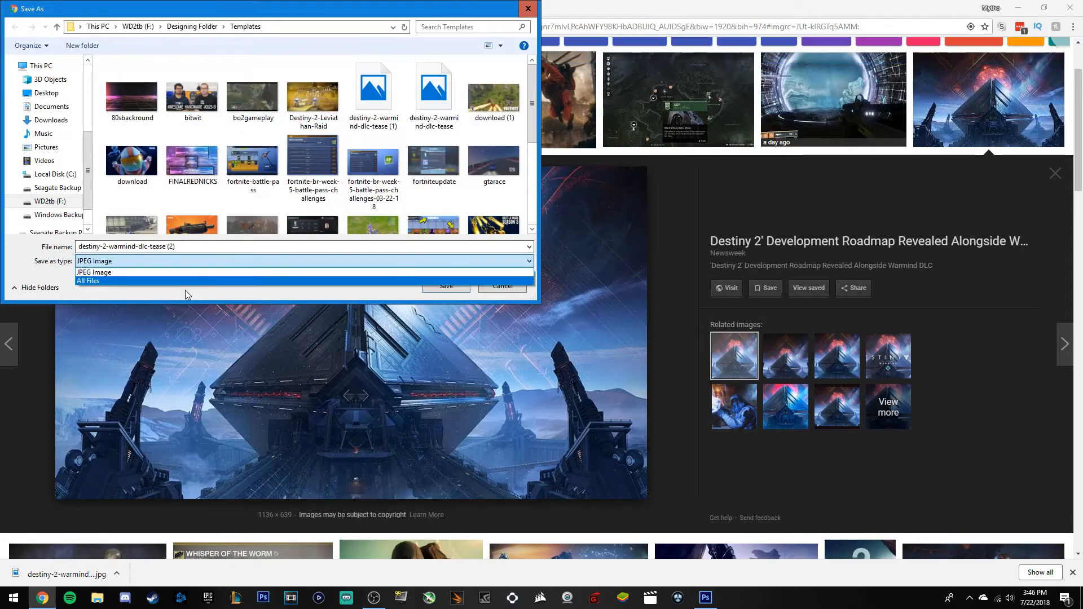
{"action": "left_click", "coordinate": [174, 281]}
{"action": "left_click", "coordinate": [446, 286]}
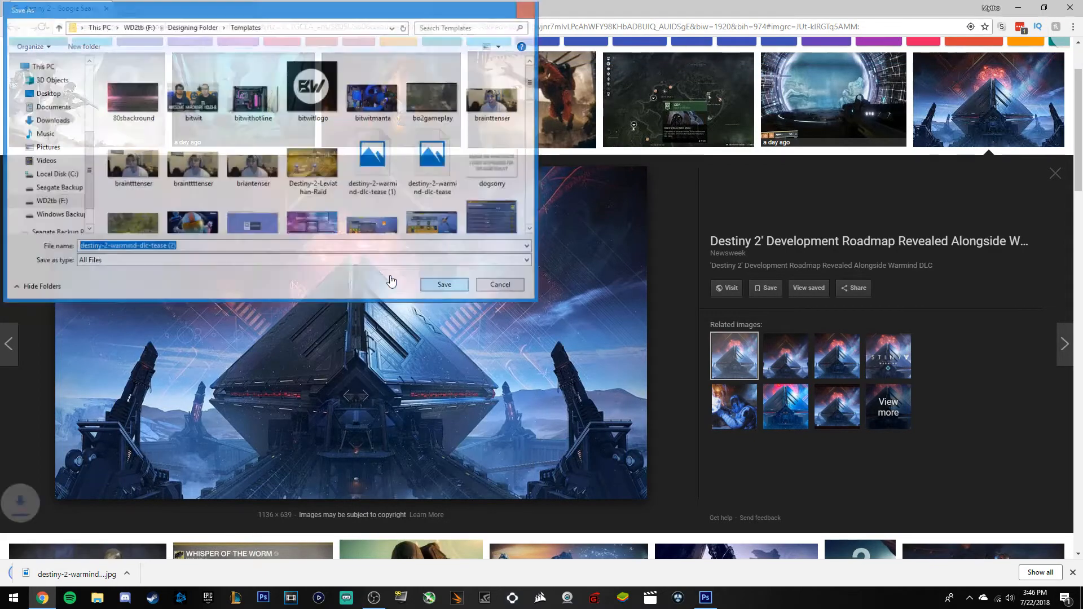
{"action": "left_click", "coordinate": [1072, 572]}
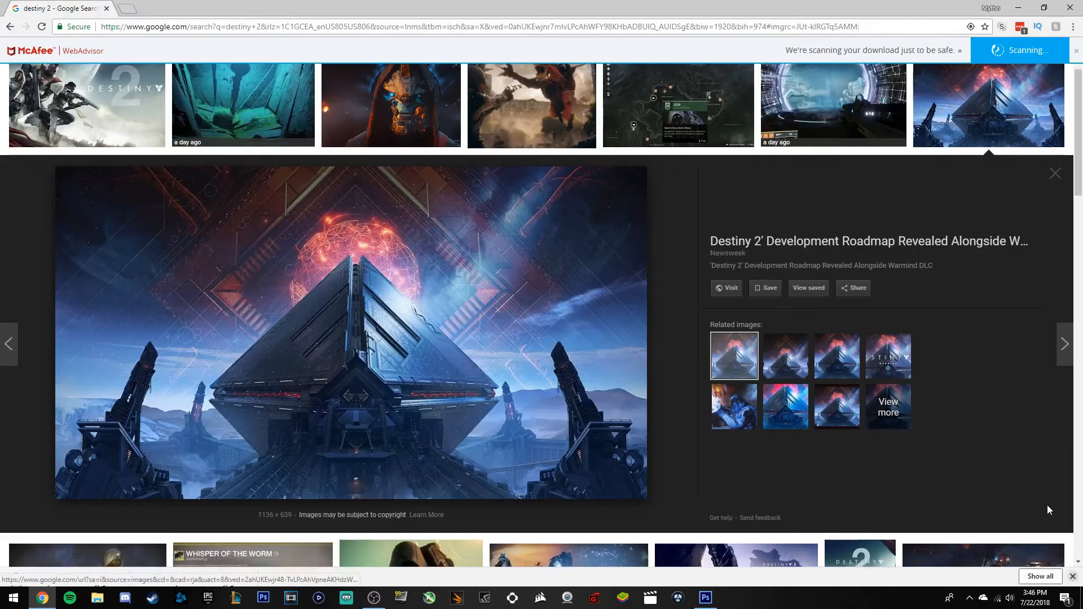
{"action": "left_click", "coordinate": [1018, 7]}
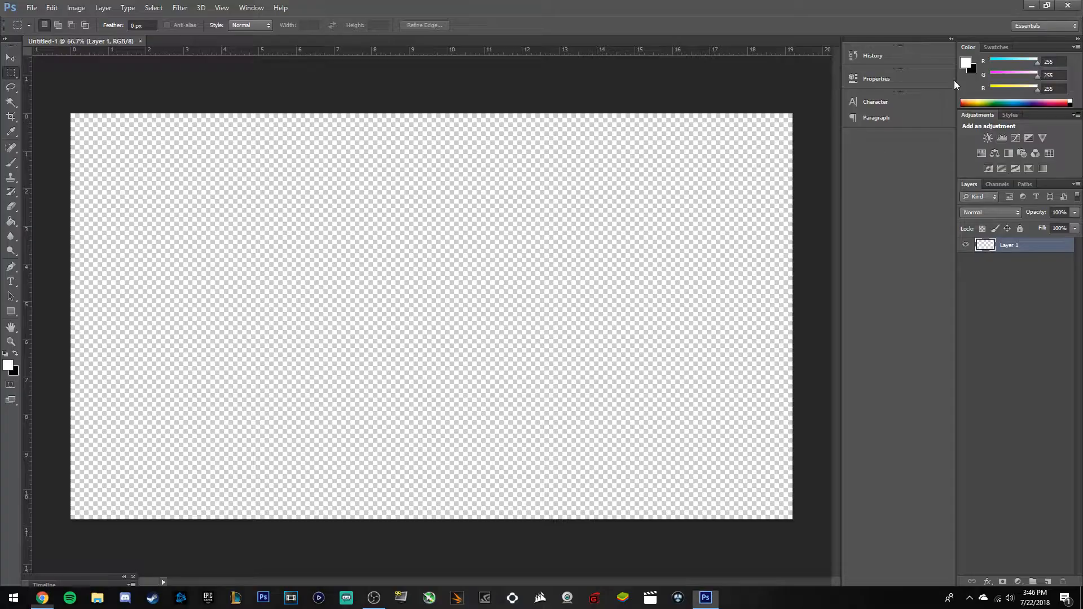
Try placing destiny-2-warmind-dlc-tease (1).jpg, dismiss the invalid JPEG marker error, and return to the browser.
{"action": "left_click", "coordinate": [31, 8]}
{"action": "left_click", "coordinate": [56, 191]}
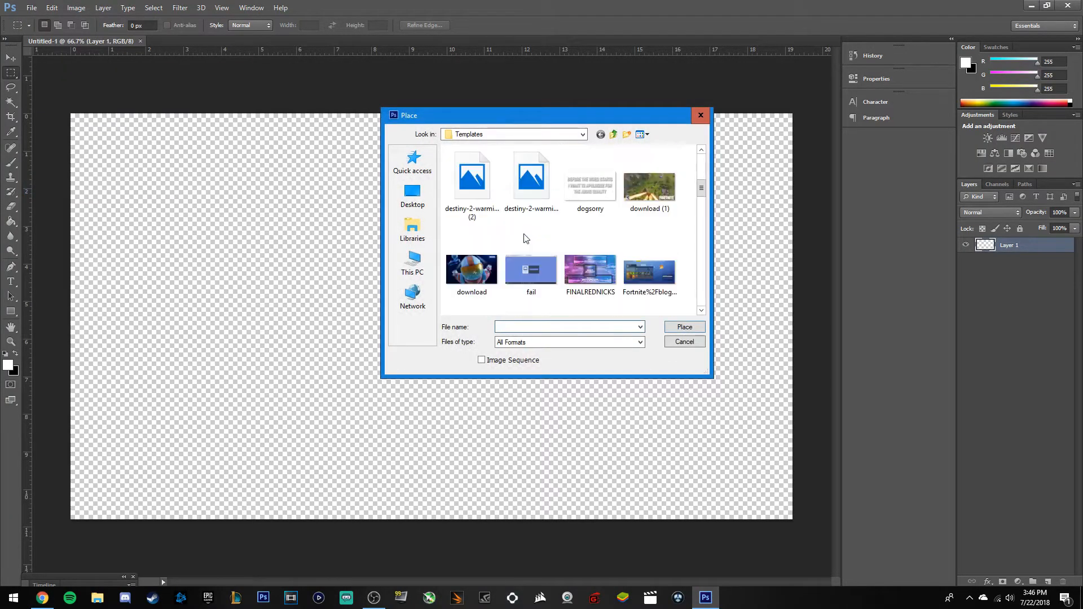
{"action": "scroll", "coordinate": [556, 239], "scroll_direction": "up", "scroll_amount": 1}
{"action": "scroll", "coordinate": [556, 239], "scroll_direction": "down", "scroll_amount": 1}
{"action": "scroll", "coordinate": [557, 226], "scroll_direction": "up", "scroll_amount": 1}
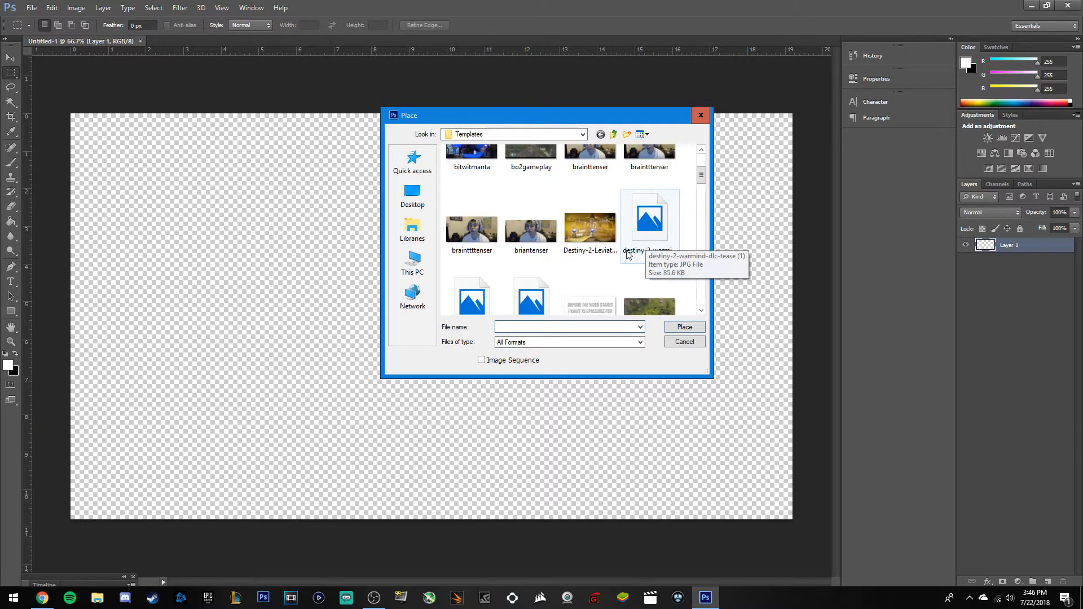
{"action": "left_click", "coordinate": [649, 226]}
{"action": "left_click", "coordinate": [685, 327]}
{"action": "left_click", "coordinate": [543, 228]}
{"action": "left_click", "coordinate": [41, 604]}
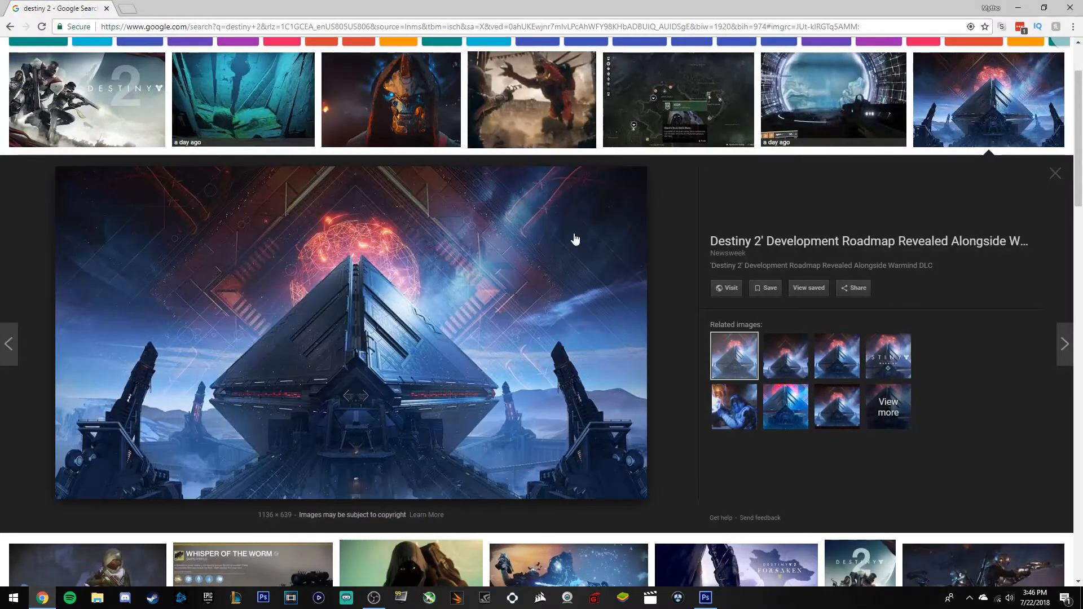
Browse the results, then search Google Images for 'destiny 2 warmind'.
{"action": "scroll", "coordinate": [573, 237], "scroll_direction": "up", "scroll_amount": 2}
{"action": "scroll", "coordinate": [733, 249], "scroll_direction": "down", "scroll_amount": 5}
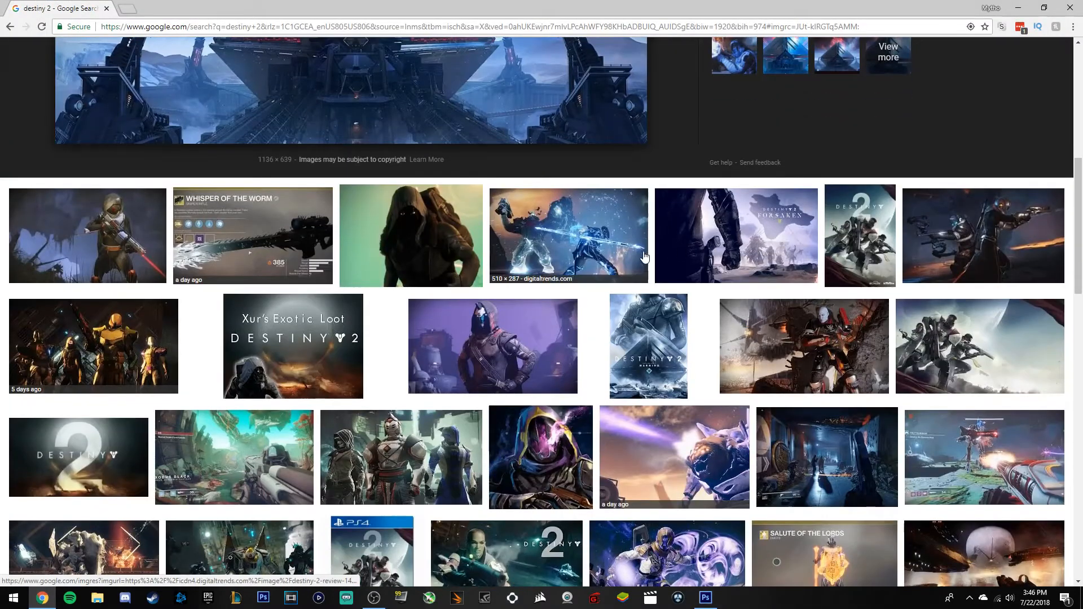
{"action": "scroll", "coordinate": [513, 275], "scroll_direction": "down", "scroll_amount": 2}
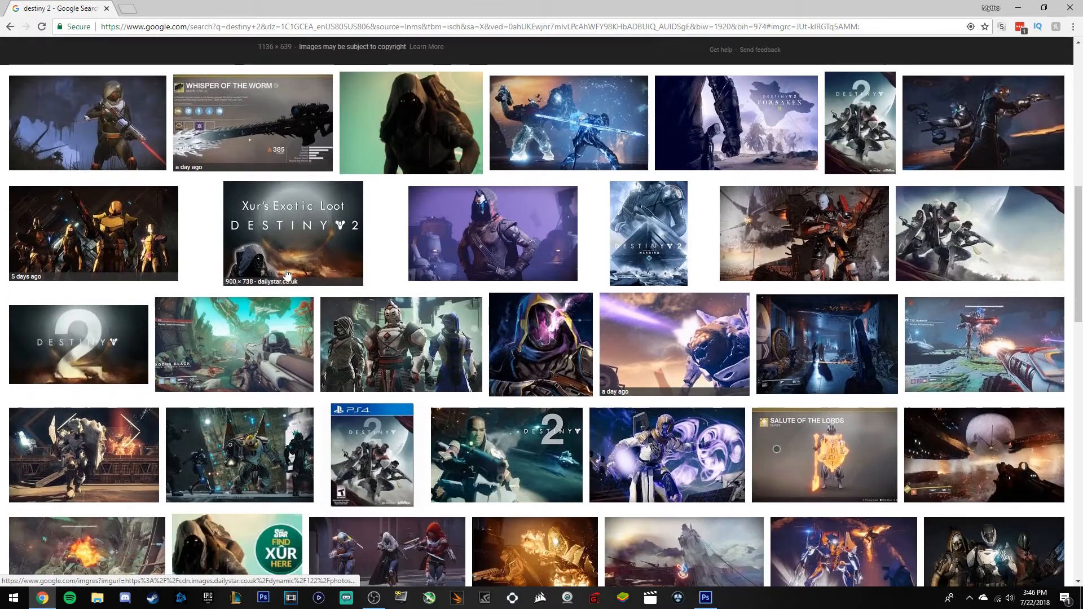
{"action": "scroll", "coordinate": [496, 299], "scroll_direction": "down", "scroll_amount": 1}
{"action": "scroll", "coordinate": [487, 311], "scroll_direction": "down", "scroll_amount": 1}
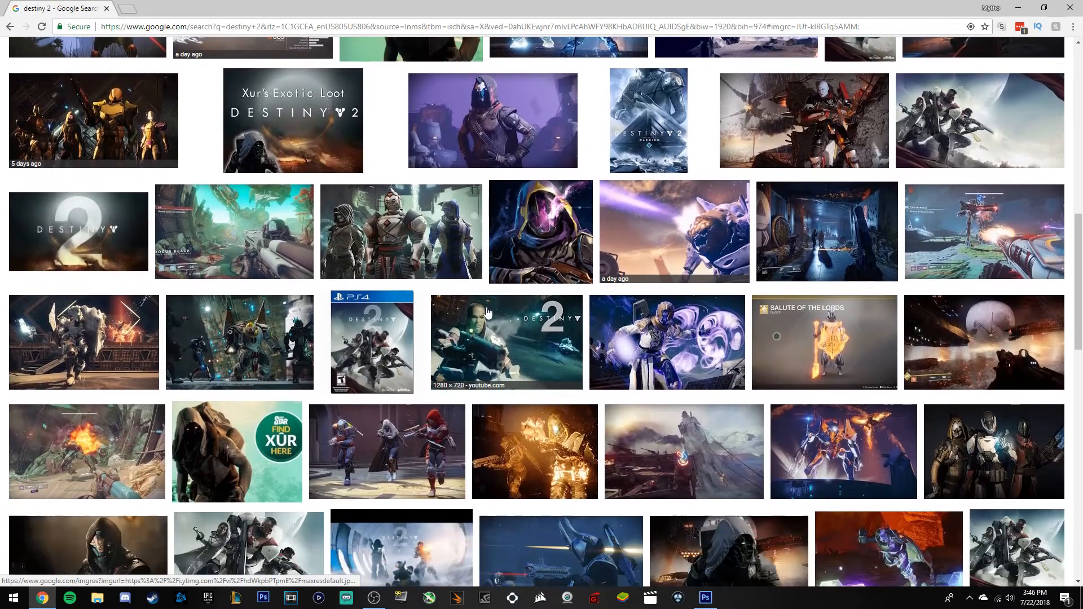
{"action": "scroll", "coordinate": [744, 333], "scroll_direction": "down", "scroll_amount": 1}
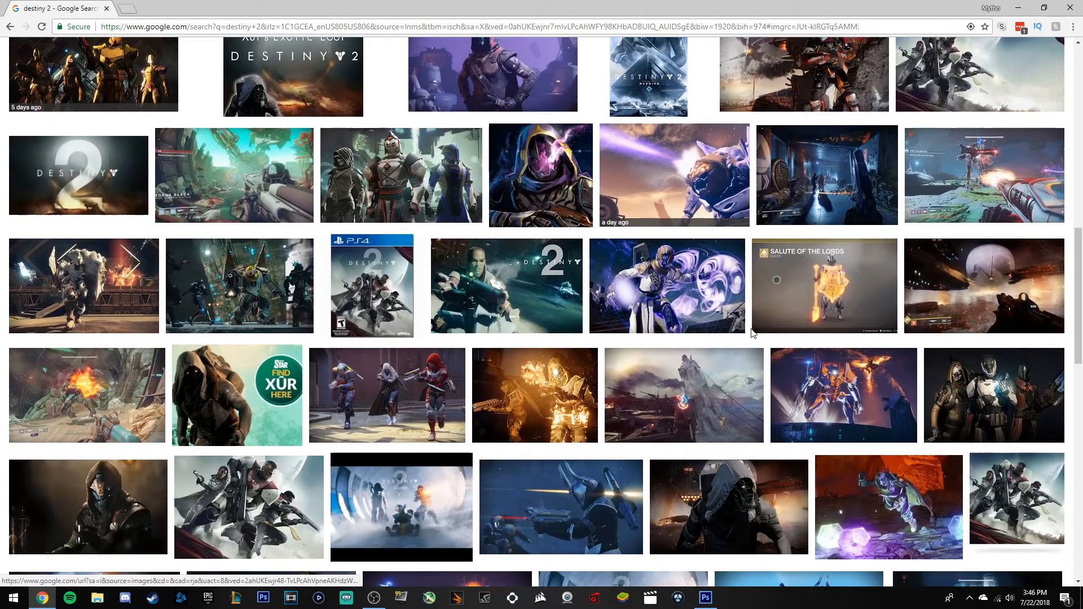
{"action": "scroll", "coordinate": [749, 339], "scroll_direction": "down", "scroll_amount": 2}
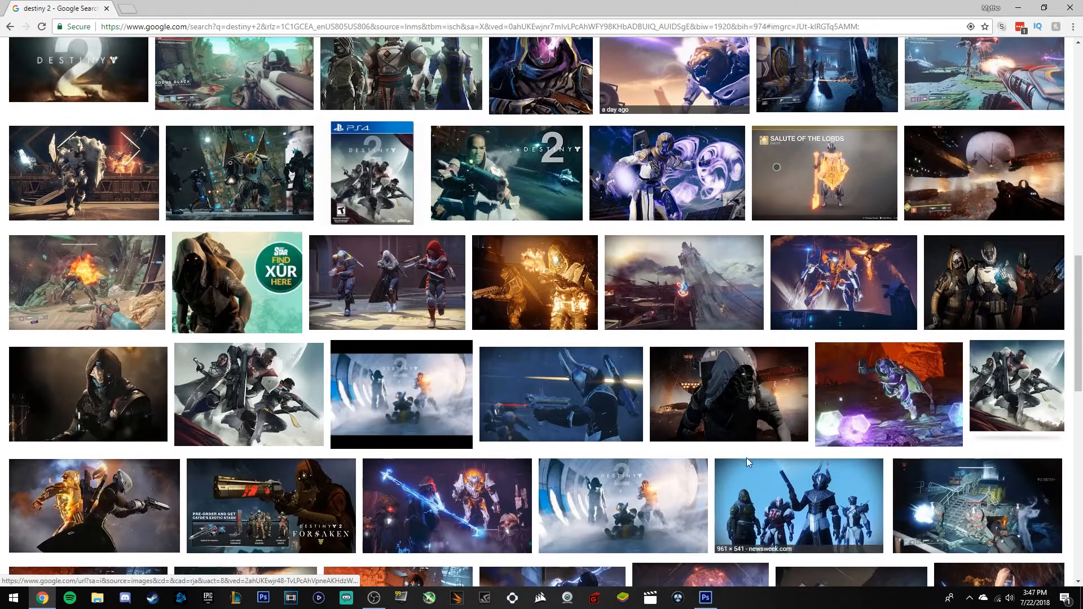
{"action": "scroll", "coordinate": [436, 245], "scroll_direction": "down", "scroll_amount": 1}
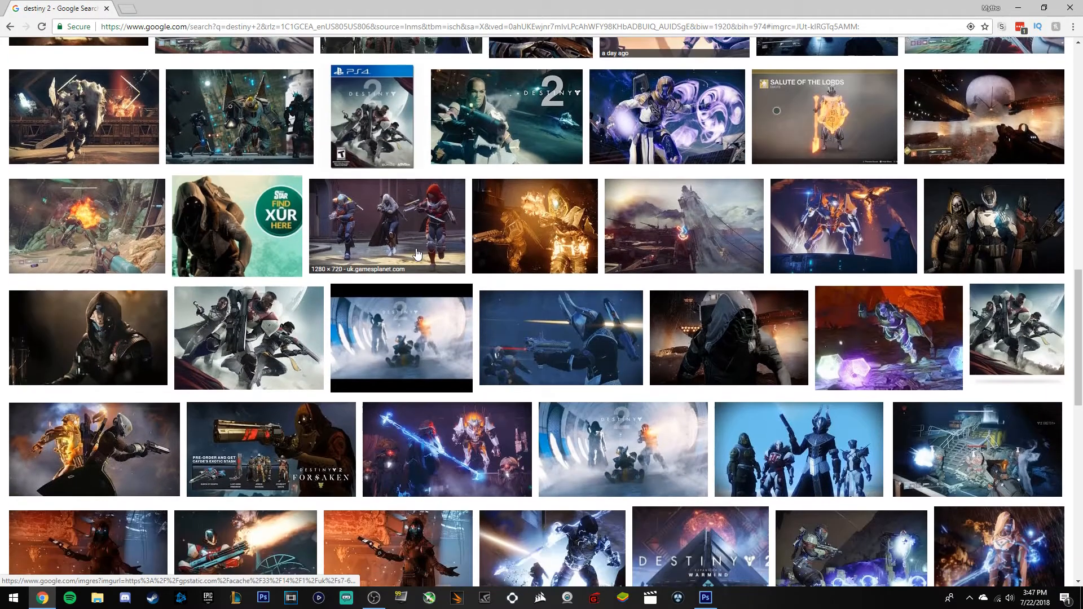
{"action": "scroll", "coordinate": [628, 430], "scroll_direction": "down", "scroll_amount": 1}
{"action": "scroll", "coordinate": [628, 430], "scroll_direction": "down", "scroll_amount": 2}
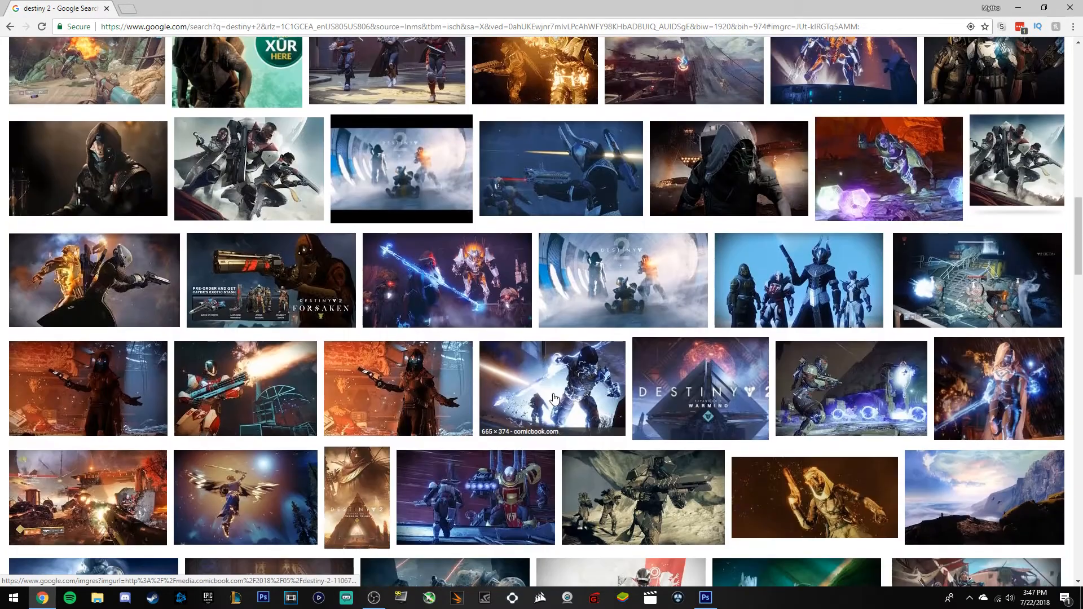
{"action": "scroll", "coordinate": [635, 296], "scroll_direction": "down", "scroll_amount": 7}
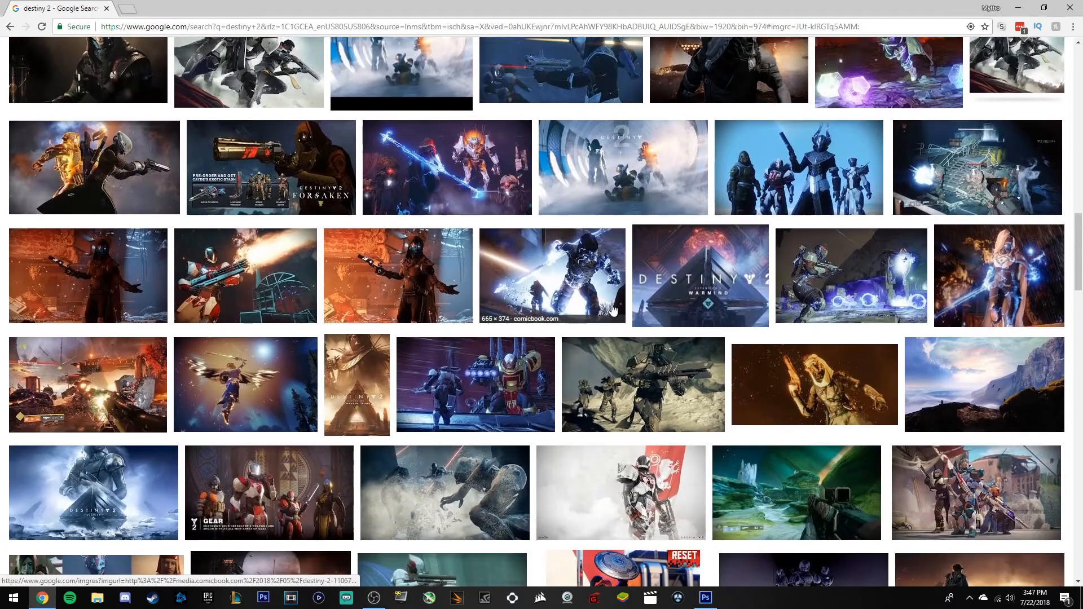
{"action": "scroll", "coordinate": [171, 204], "scroll_direction": "up", "scroll_amount": 15}
{"action": "scroll", "coordinate": [171, 204], "scroll_direction": "up", "scroll_amount": 10}
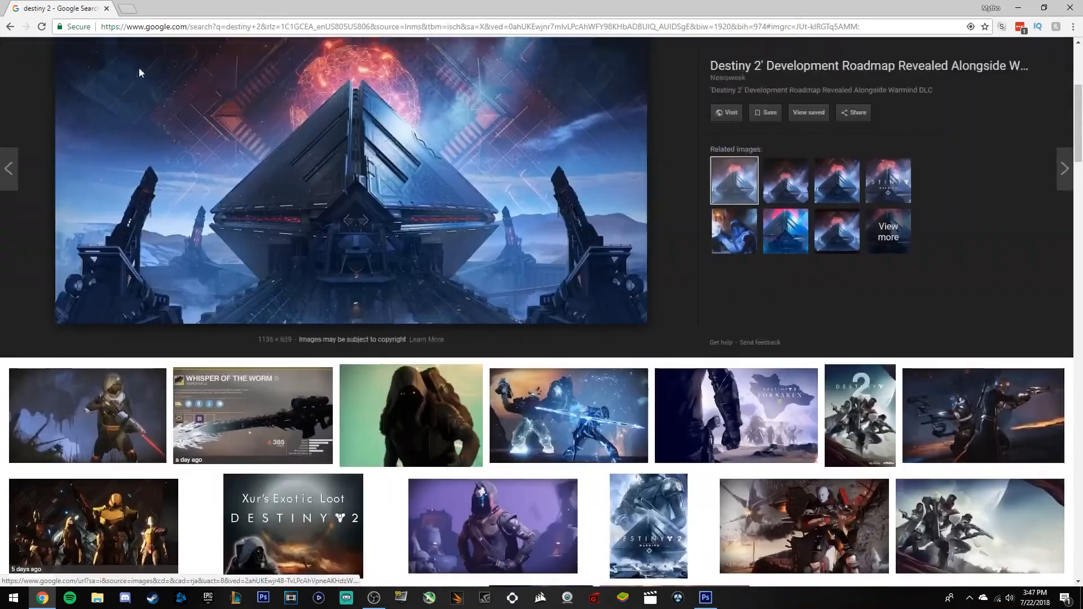
{"action": "left_click", "coordinate": [163, 63]}
{"action": "type", "text": "warmind"}
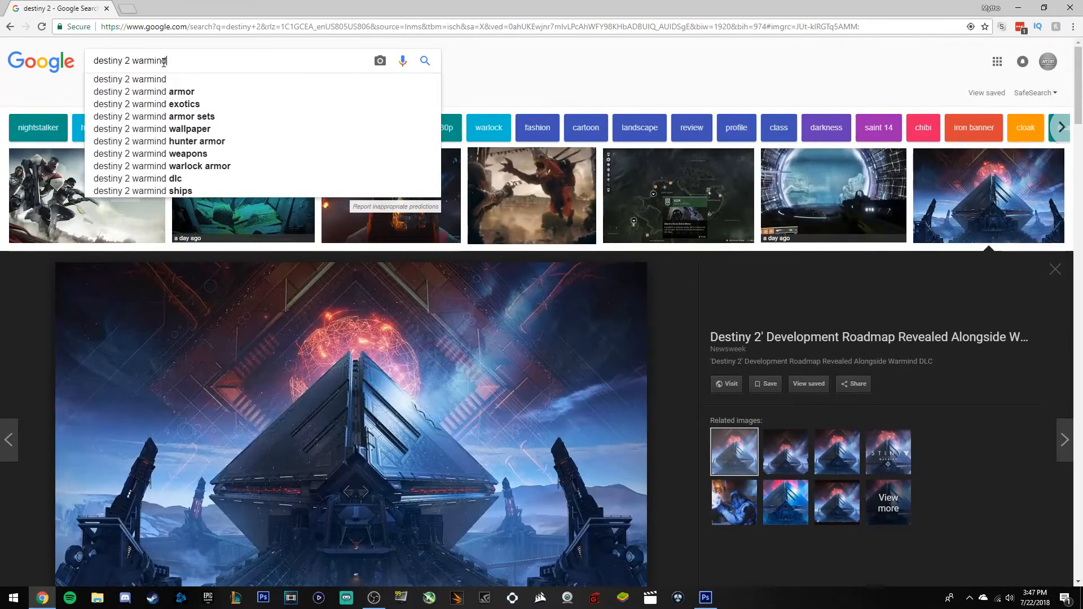
{"action": "key", "text": "Return"}
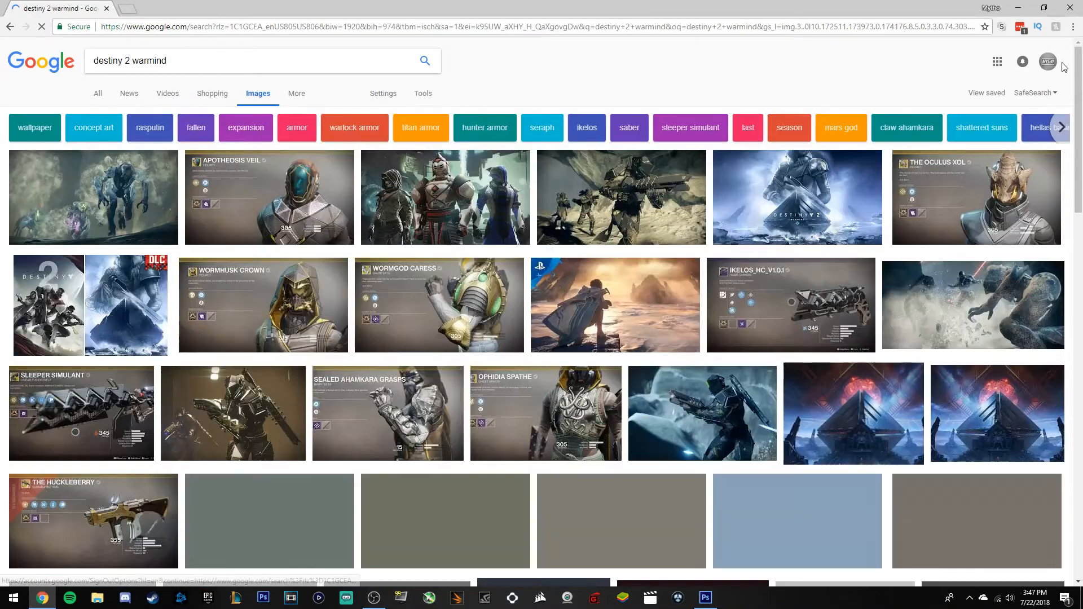
Save the first Warmind result as D2_DLC2_Ice_and_Shadow_06_Lite.jpg in Templates.
{"action": "left_click", "coordinate": [91, 170]}
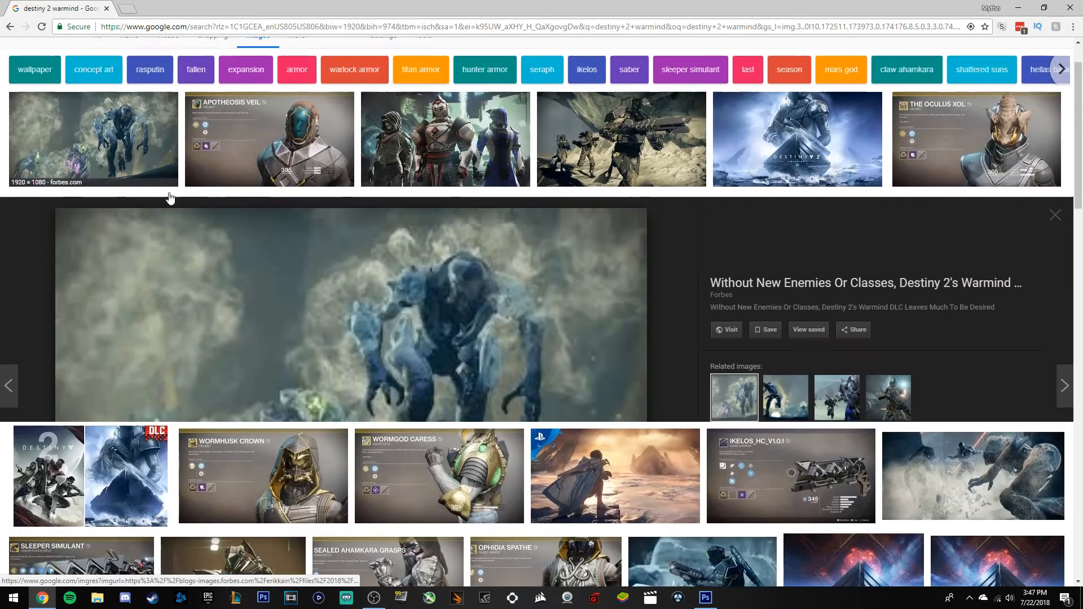
{"action": "right_click", "coordinate": [374, 289]}
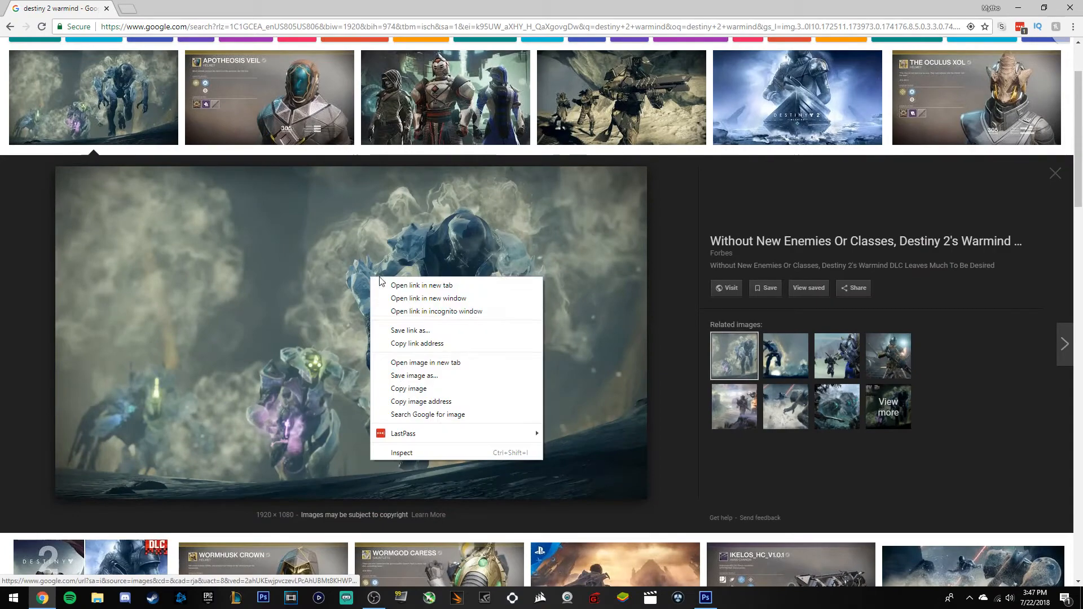
{"action": "left_click", "coordinate": [420, 376]}
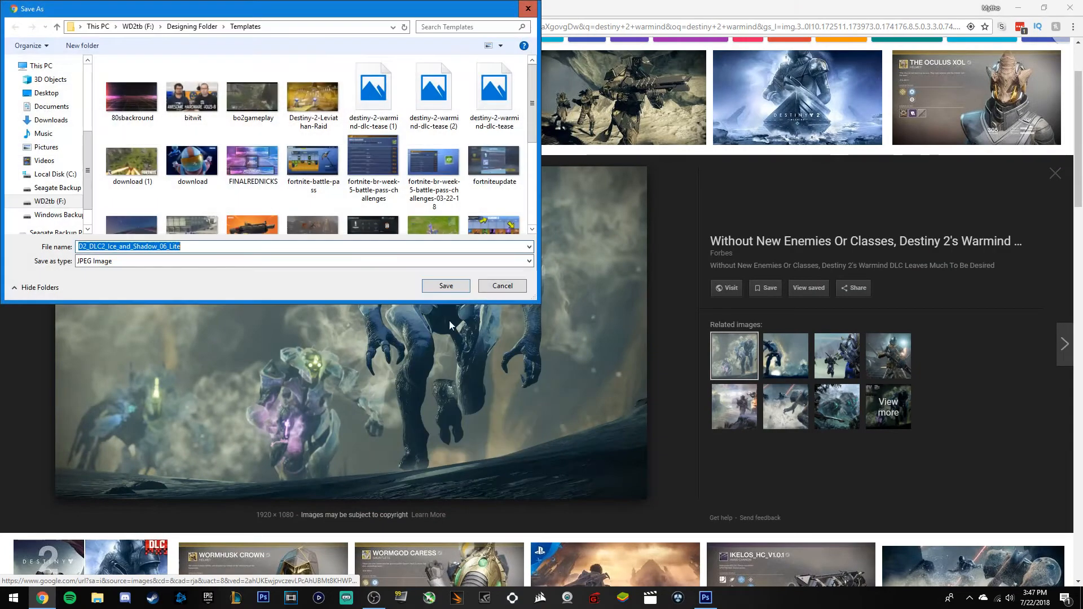
{"action": "left_click", "coordinate": [446, 285]}
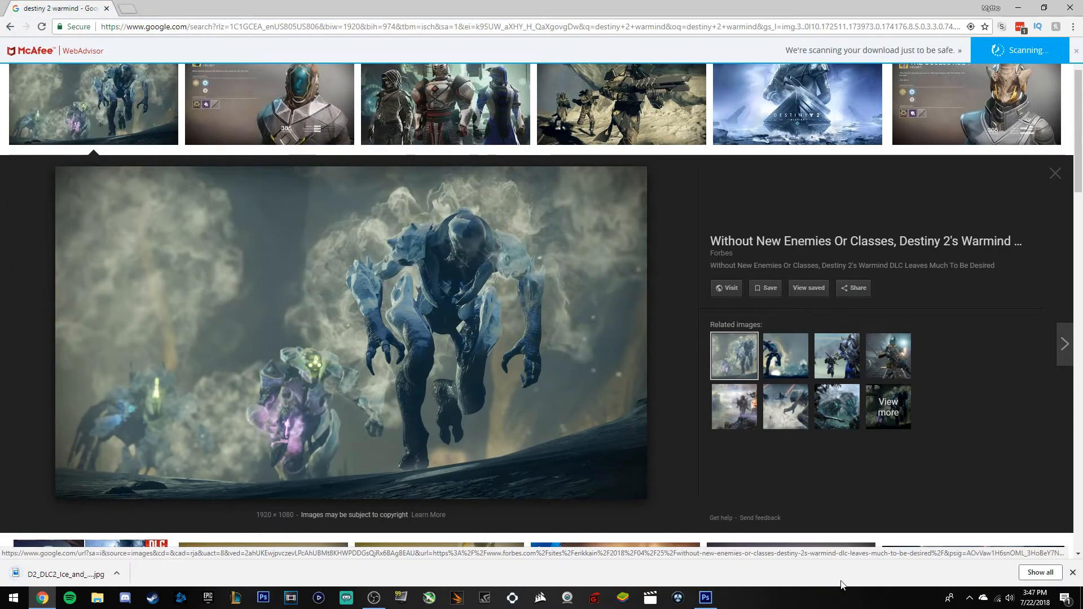
{"action": "left_click", "coordinate": [1072, 573]}
{"action": "left_click", "coordinate": [705, 597]}
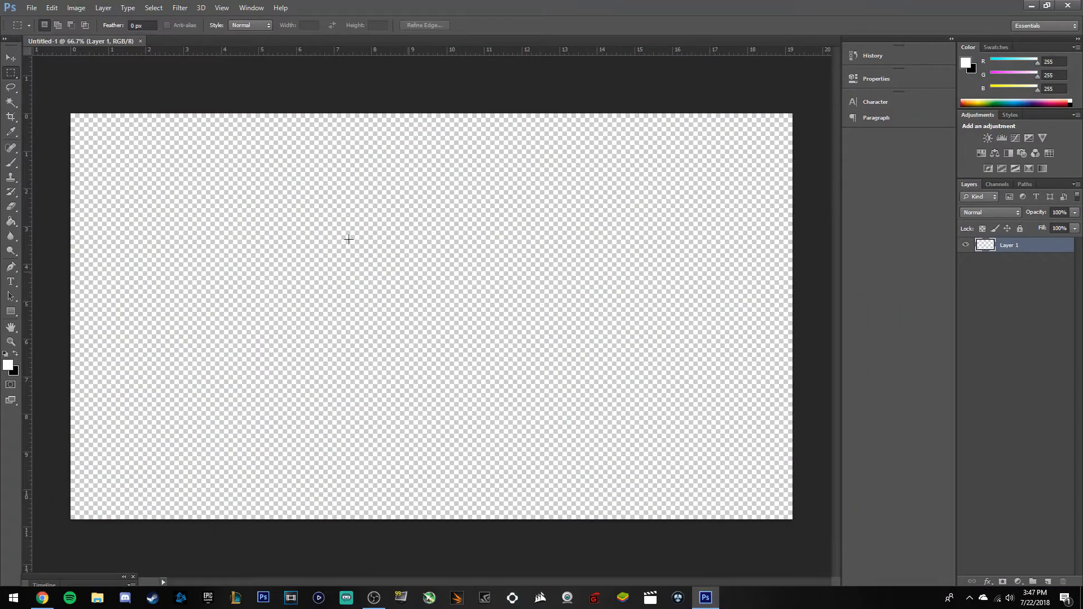
Place D2_DLC2_Ice_and_Shadow_06_Lite.jpg scaled to fill the canvas, and add an empty layer above.
{"action": "left_click", "coordinate": [31, 7]}
{"action": "left_click", "coordinate": [43, 191]}
{"action": "scroll", "coordinate": [506, 254], "scroll_direction": "down", "scroll_amount": 5}
{"action": "scroll", "coordinate": [620, 248], "scroll_direction": "up", "scroll_amount": 2}
{"action": "scroll", "coordinate": [617, 237], "scroll_direction": "down", "scroll_amount": 2}
{"action": "double_click", "coordinate": [616, 234]}
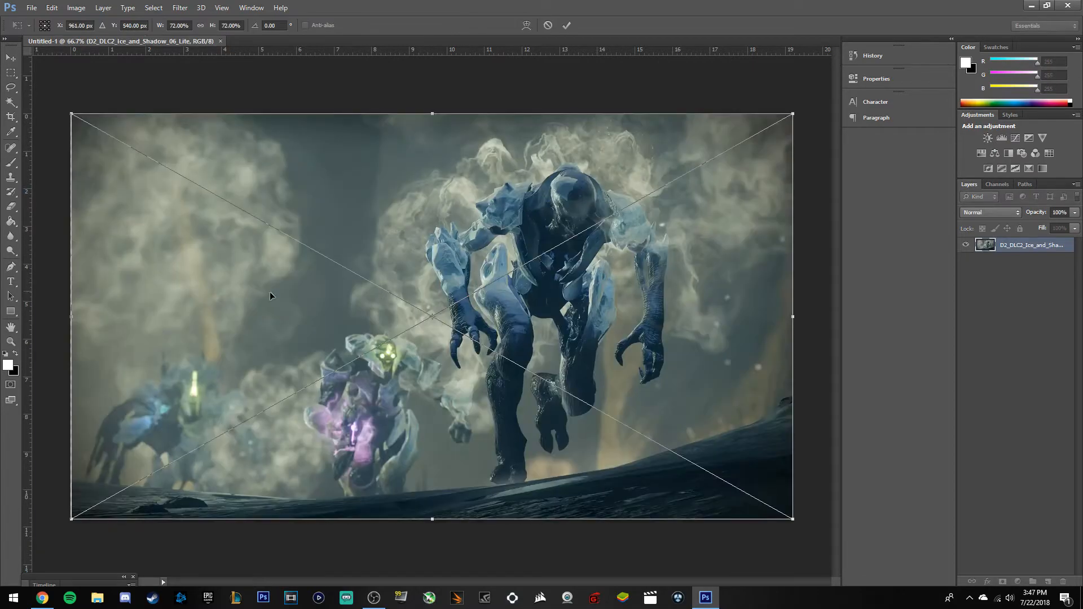
{"action": "left_click_drag", "start_coordinate": [72, 114], "coordinate": [65, 110]}
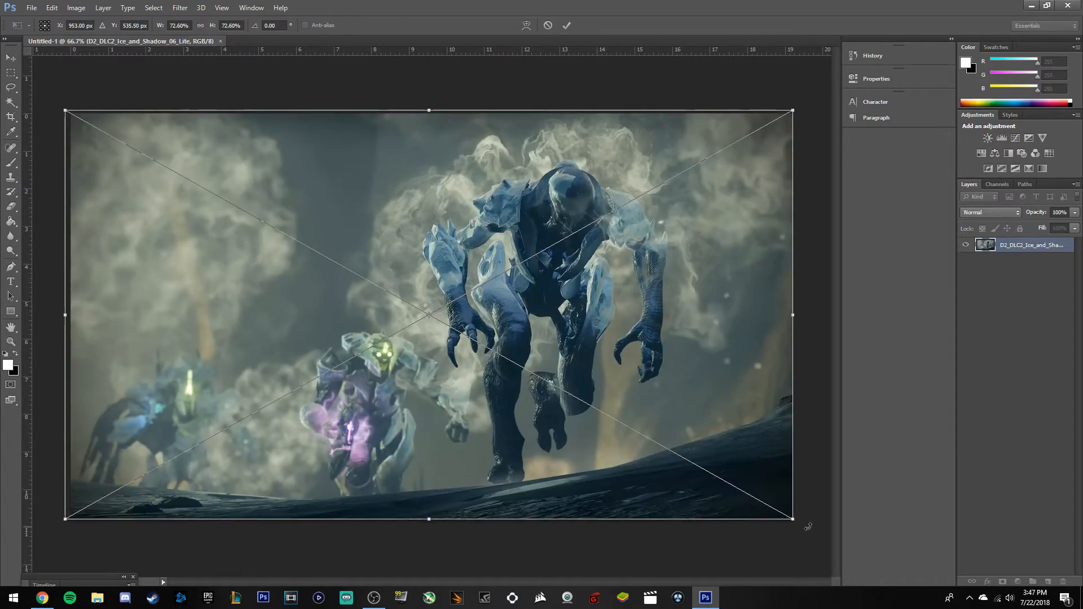
{"action": "left_click_drag", "start_coordinate": [795, 523], "coordinate": [802, 527]}
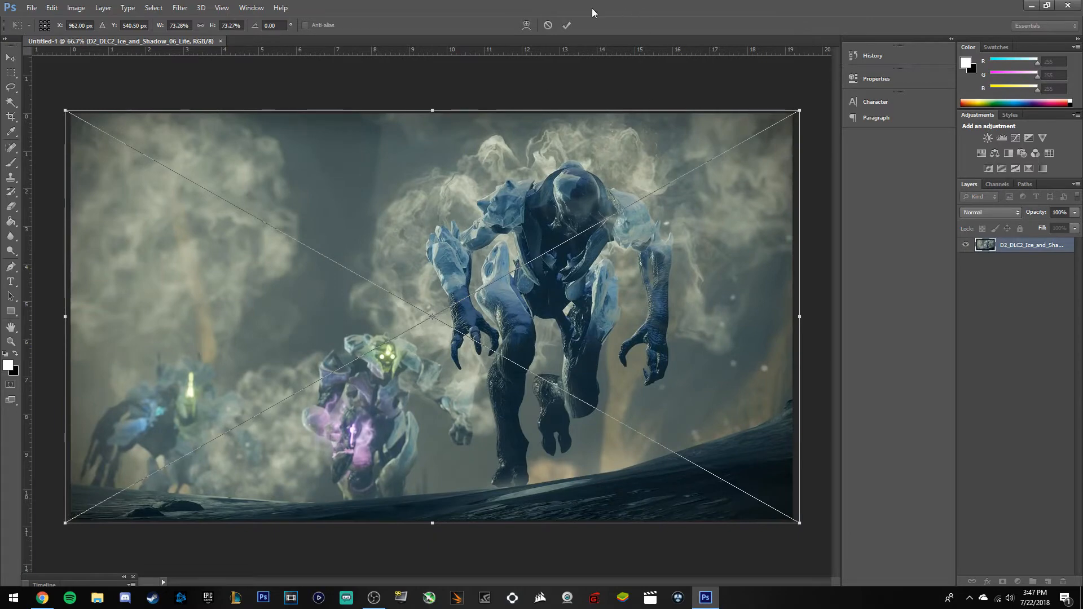
{"action": "left_click", "coordinate": [562, 26]}
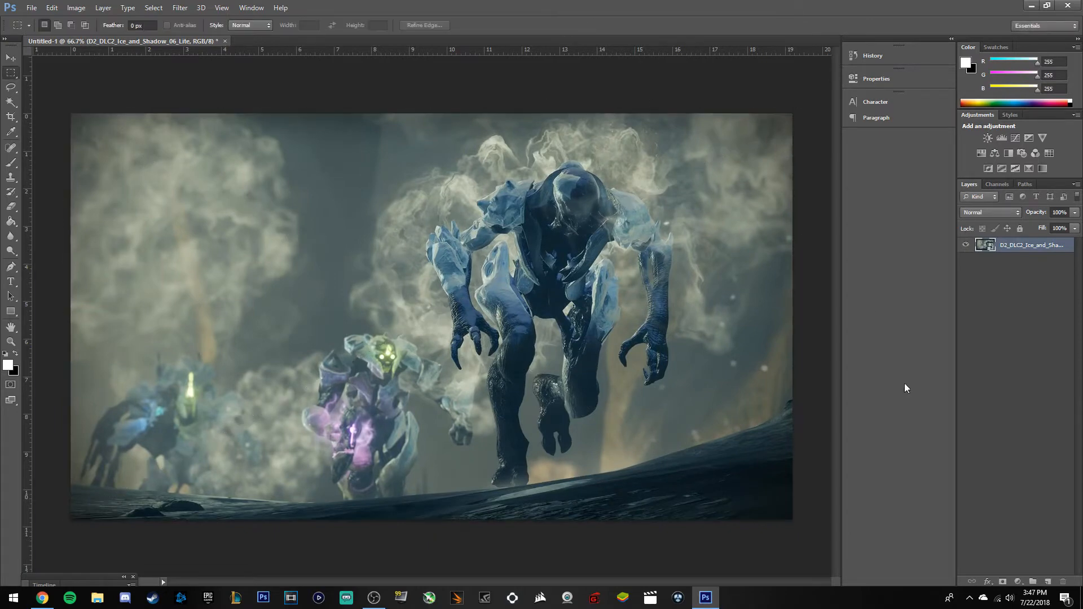
{"action": "left_click", "coordinate": [1048, 580]}
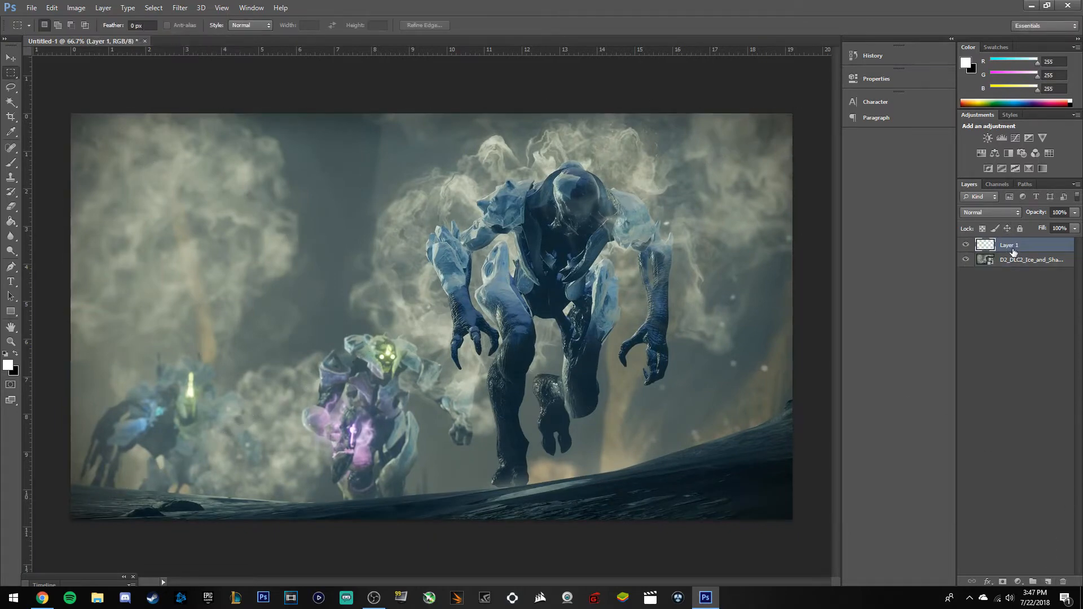
Paint a large soft white brush dab at the top centre of the image.
{"action": "left_click", "coordinate": [11, 163]}
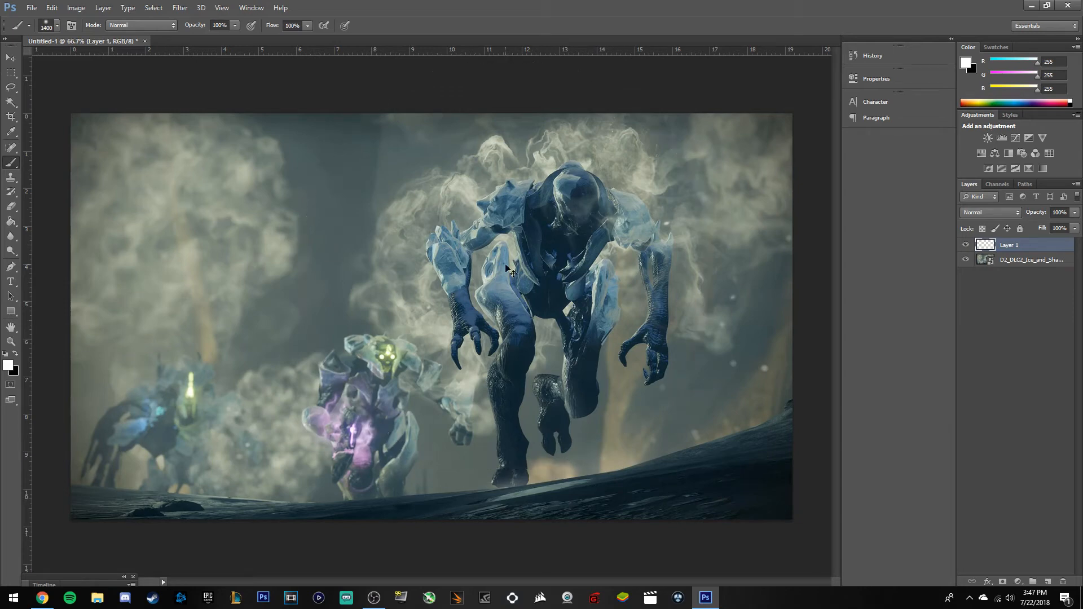
{"action": "key", "text": "ctrl+minus"}
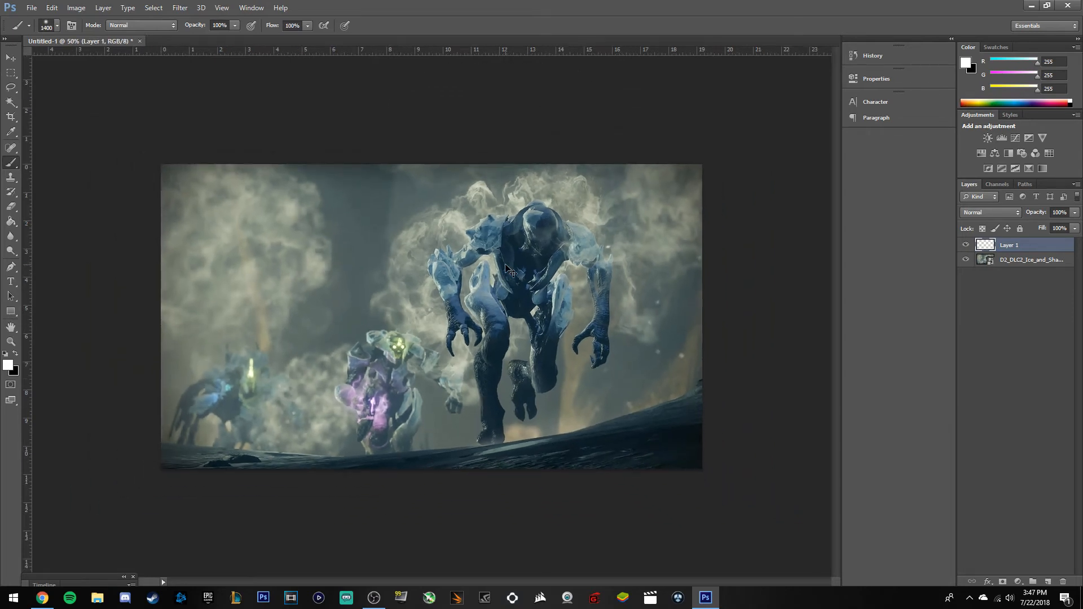
{"action": "key", "text": "ctrl+minus"}
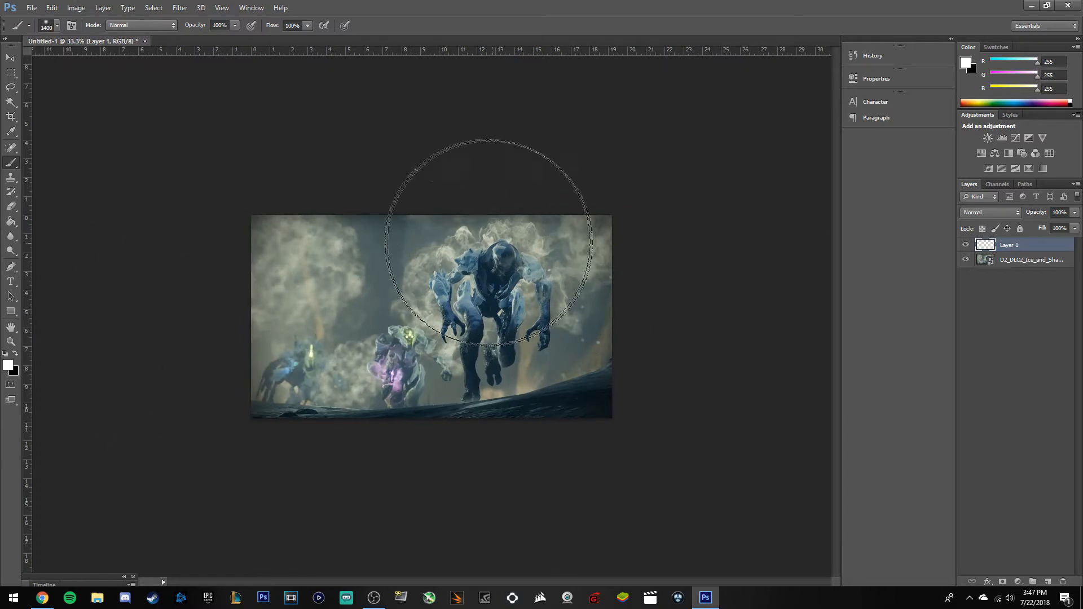
{"action": "left_click", "coordinate": [426, 200]}
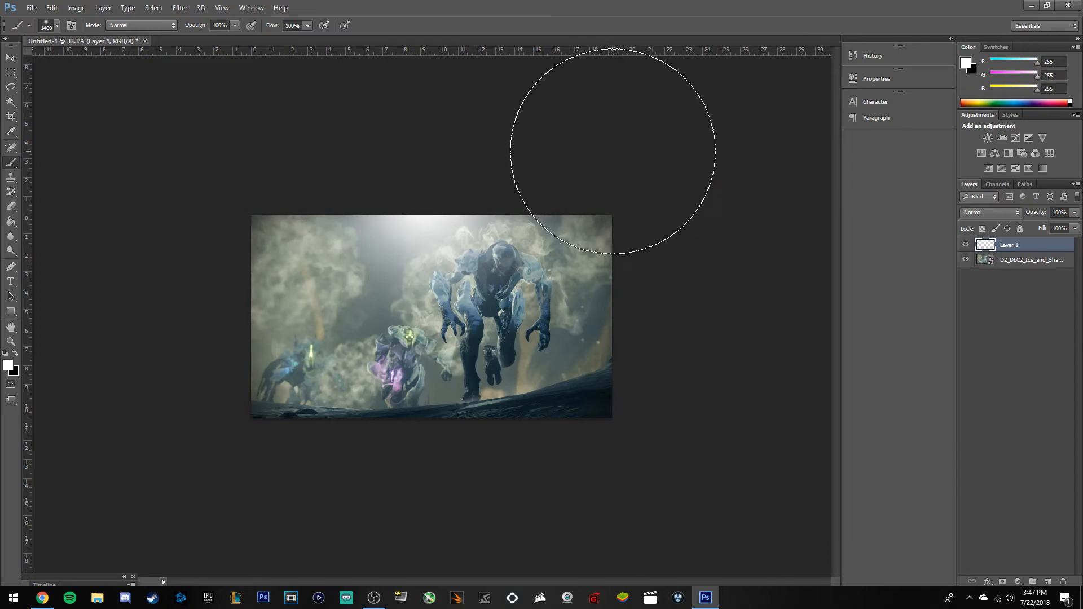
{"action": "key", "text": "ctrl+z"}
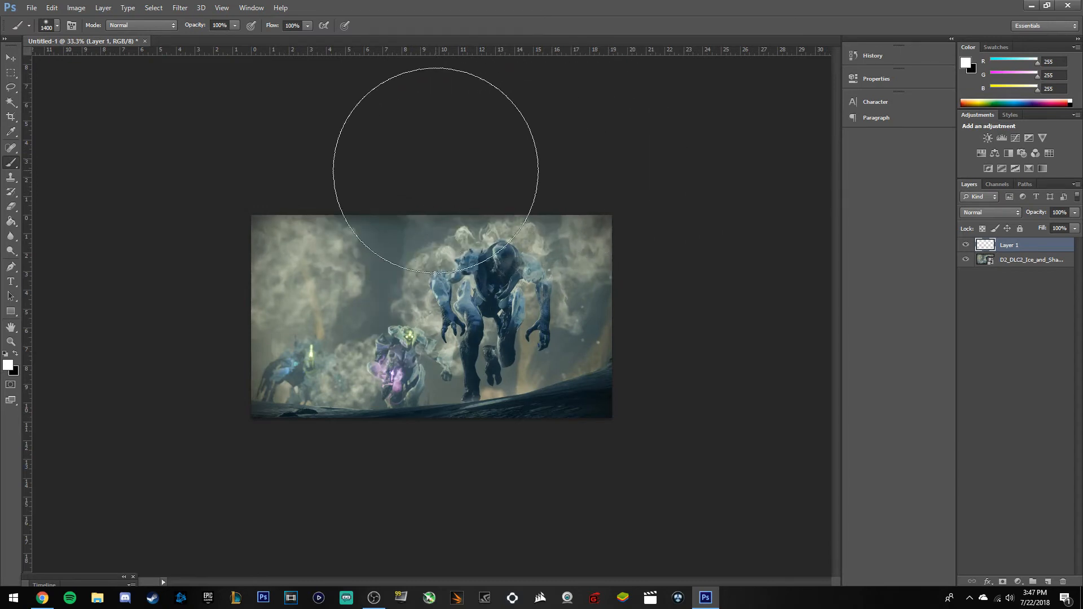
{"action": "left_click", "coordinate": [416, 167]}
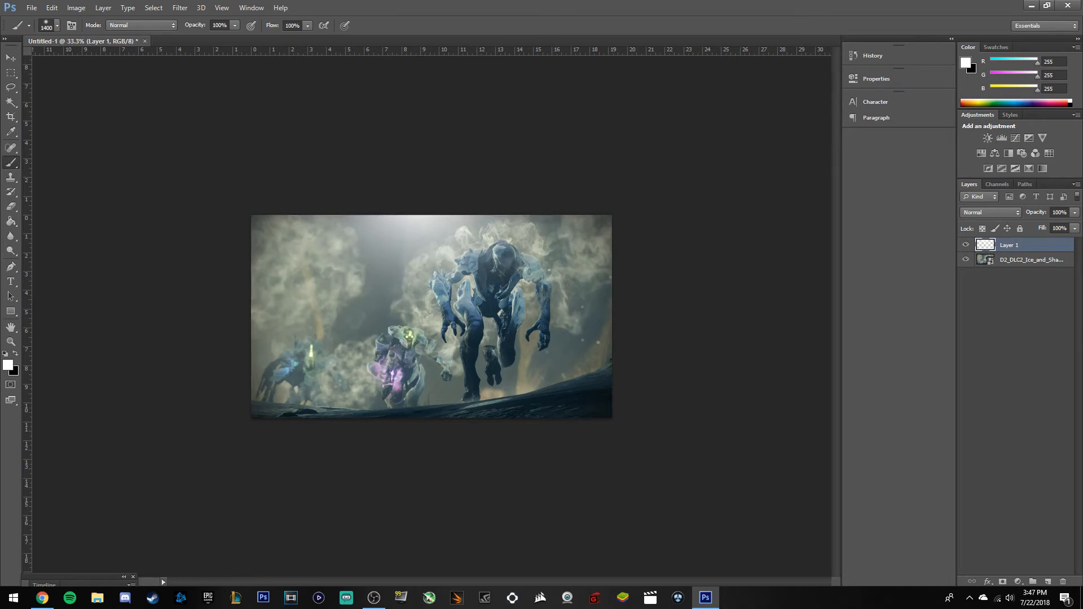
Set the glow layer to 40% opacity and add a new empty layer.
{"action": "left_click", "coordinate": [1063, 213]}
{"action": "type", "text": "40"}
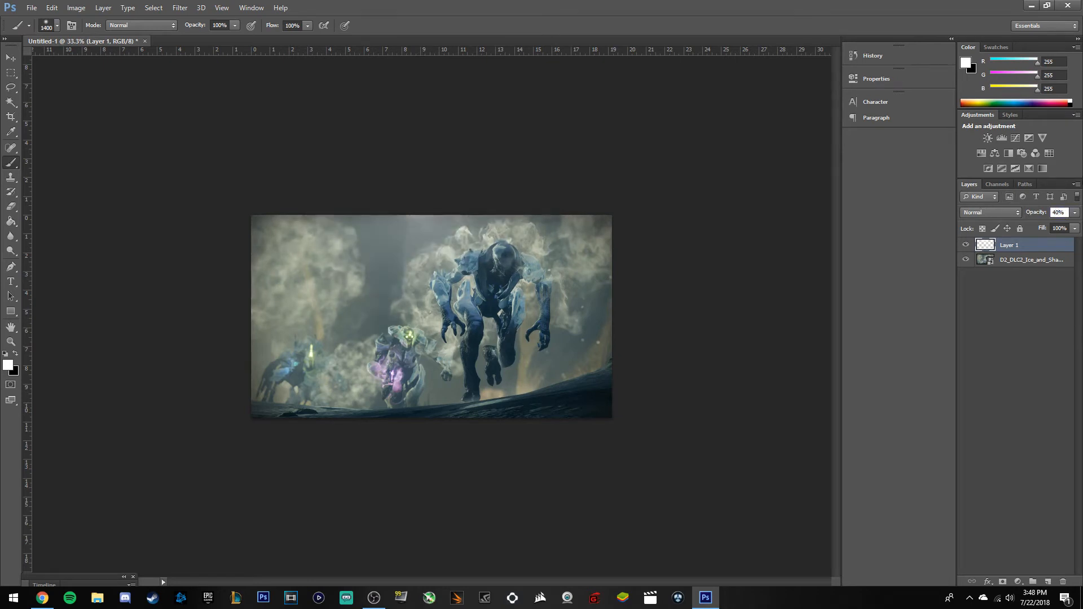
{"action": "left_click", "coordinate": [1048, 581]}
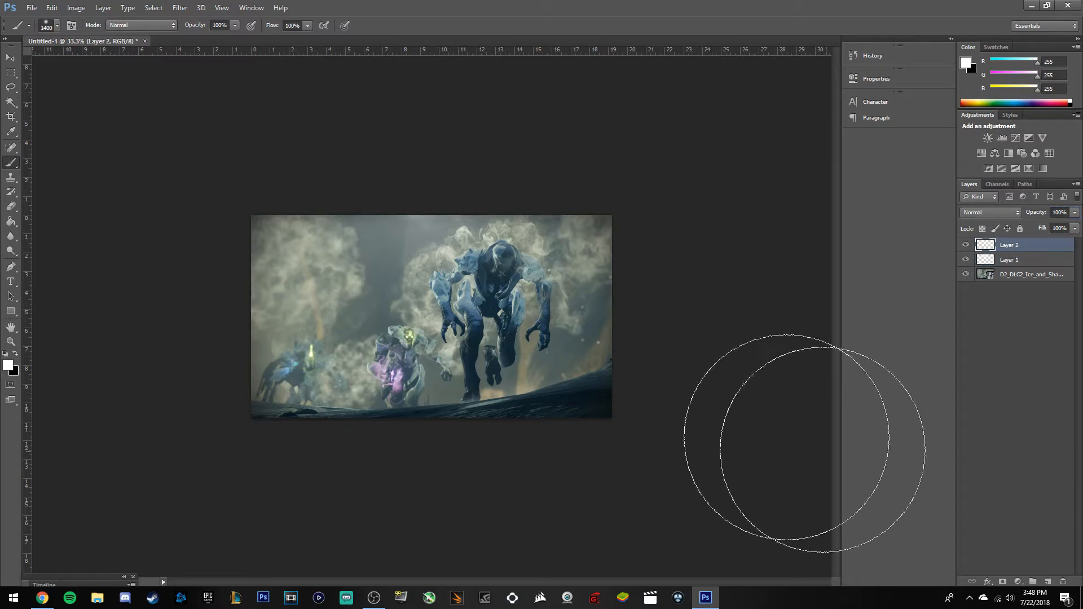
Brush black over the left and right sides of the image on Layer 2.
{"action": "left_click", "coordinate": [19, 353]}
{"action": "mouse_move", "coordinate": [188, 285]}
{"action": "left_mouse_down"}
{"action": "mouse_move", "coordinate": [271, 321]}
{"action": "mouse_move", "coordinate": [406, 316]}
{"action": "left_mouse_up"}
{"action": "left_click_drag", "start_coordinate": [560, 254], "coordinate": [546, 527]}
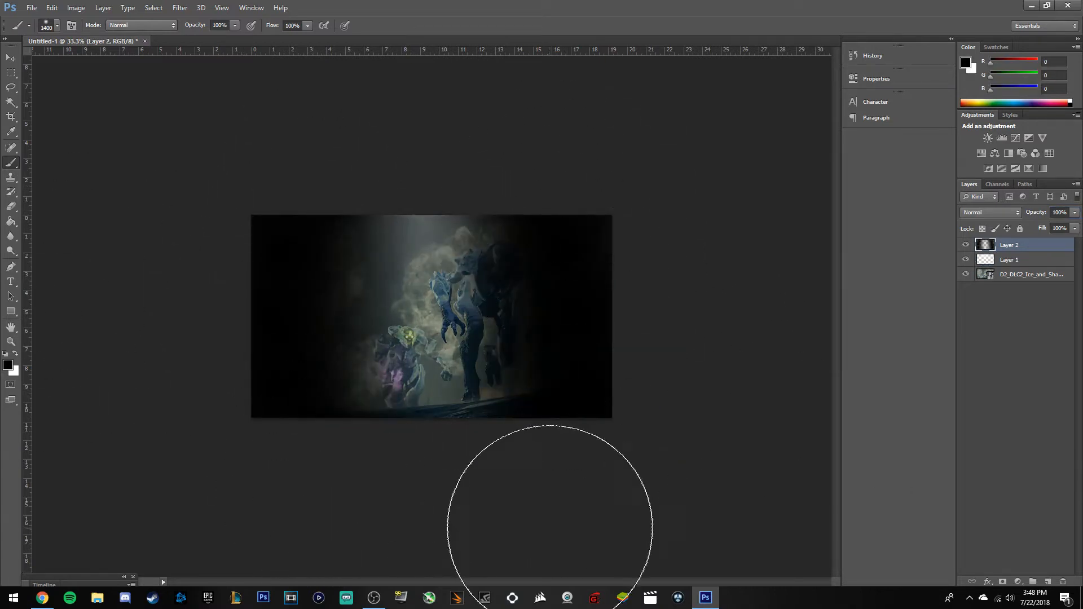
Set the shading layer to Overlay at 20% opacity, add Layer 3, and switch back to white.
{"action": "left_click", "coordinate": [1056, 212]}
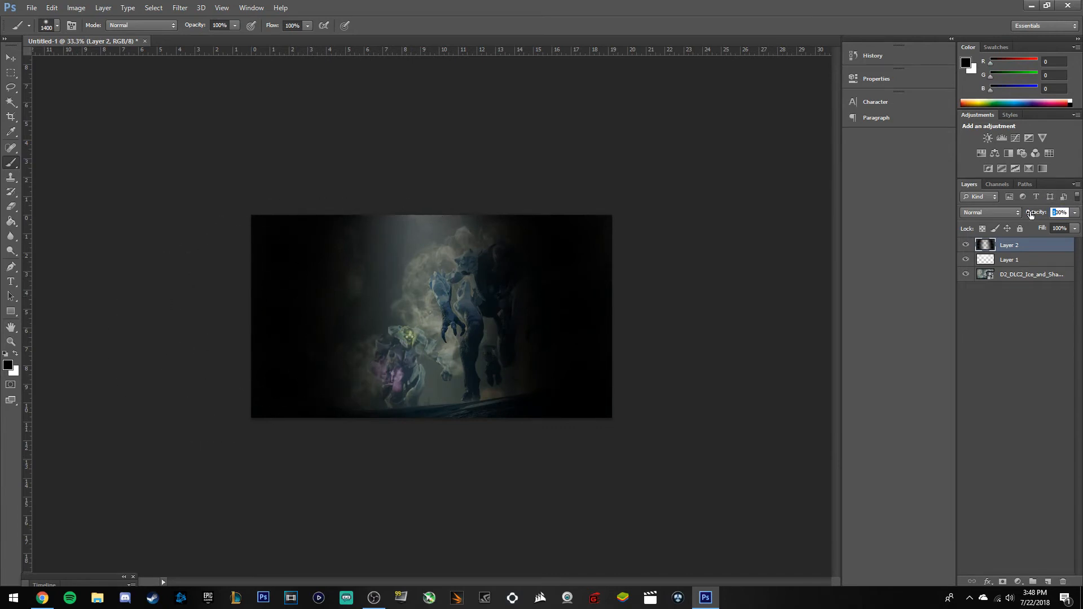
{"action": "type", "text": "0"}
{"action": "key", "text": "Return"}
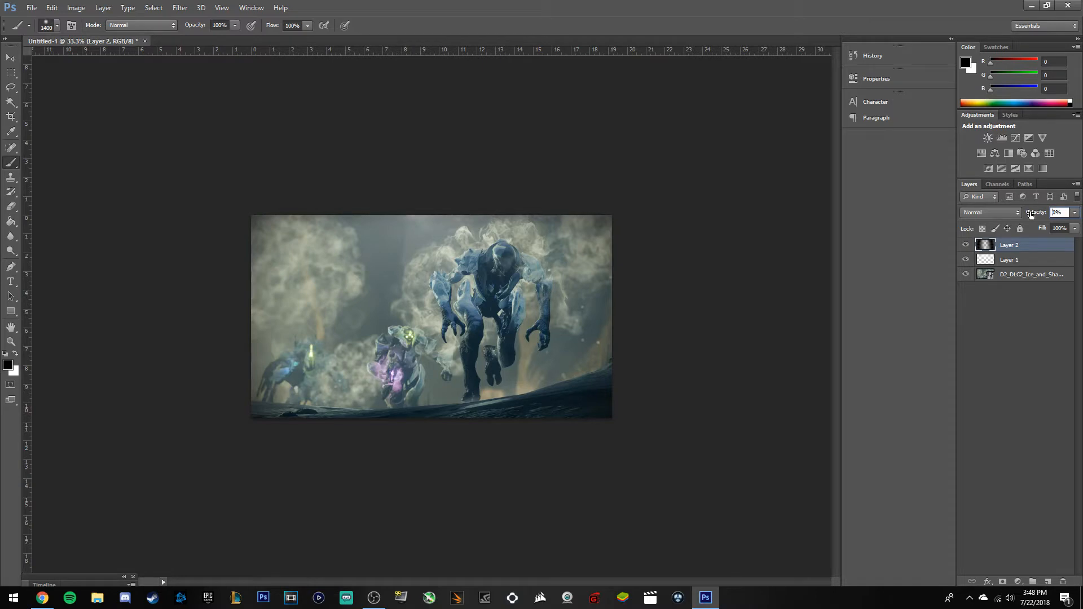
{"action": "left_click_drag", "start_coordinate": [1030, 214], "coordinate": [1041, 214]}
{"action": "left_click", "coordinate": [1004, 212]}
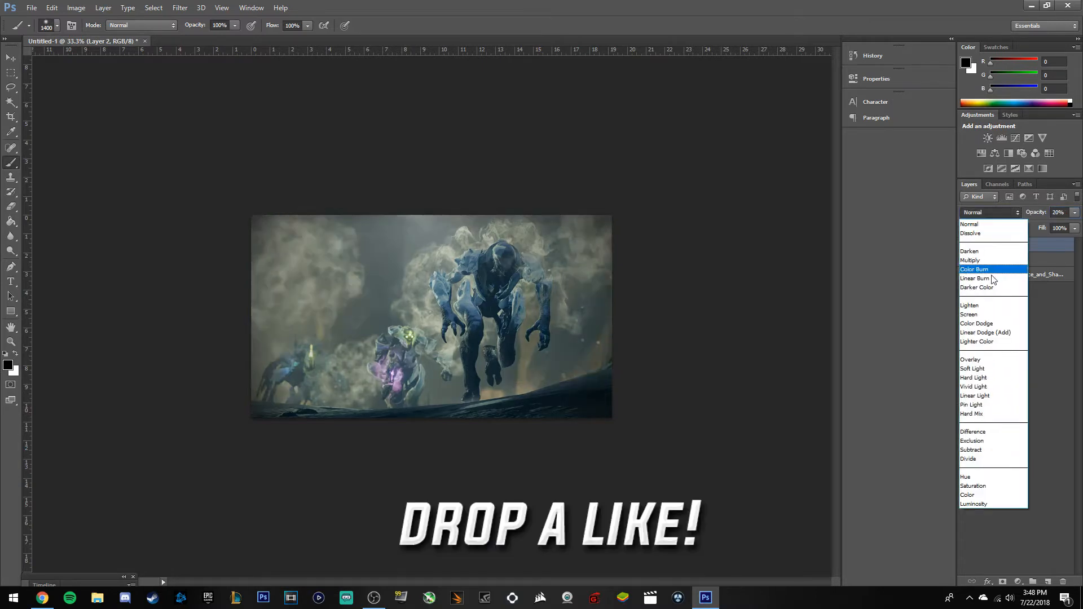
{"action": "left_click", "coordinate": [968, 360]}
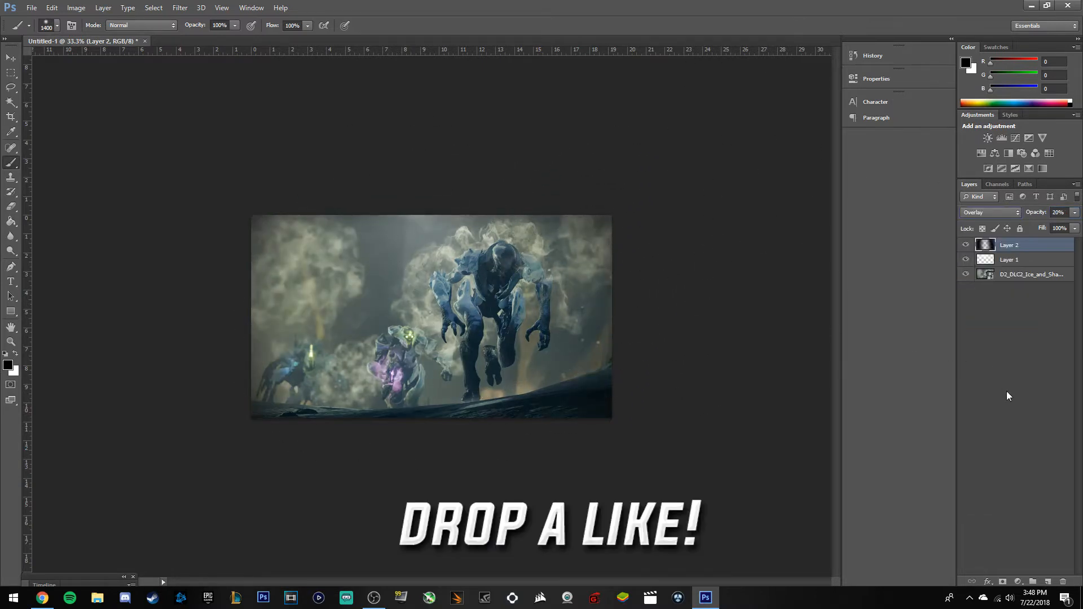
{"action": "left_click", "coordinate": [1033, 581]}
{"action": "key", "text": "x"}
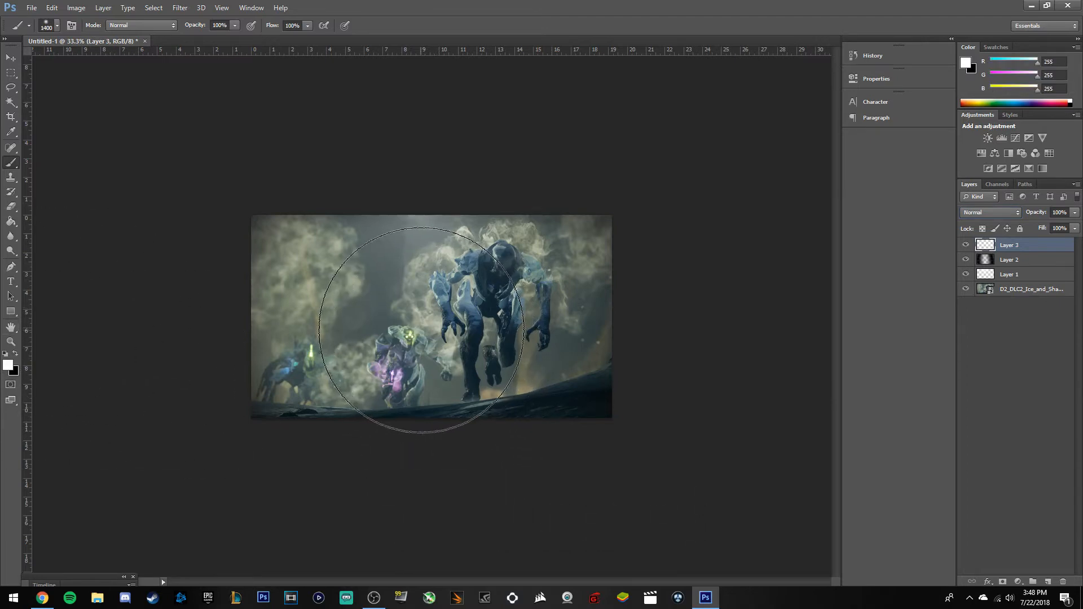
Paint a soft white dab at the image centre on Layer 3, set to Overlay at 30% opacity.
{"action": "left_click", "coordinate": [426, 330]}
{"action": "left_click", "coordinate": [1058, 212]}
{"action": "type", "text": "30"}
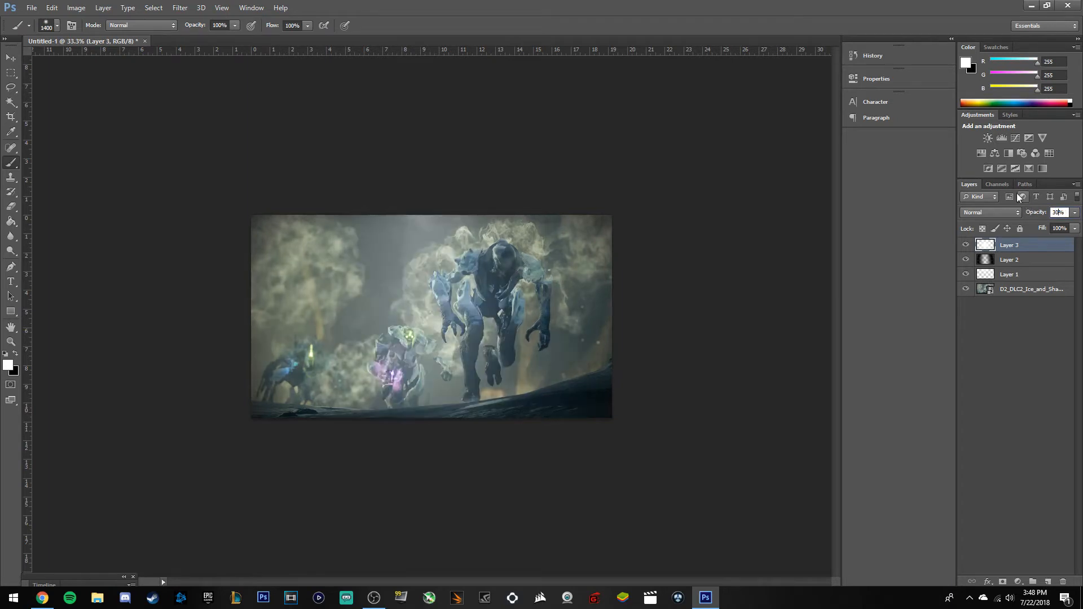
{"action": "left_click", "coordinate": [985, 212]}
{"action": "left_click", "coordinate": [971, 359]}
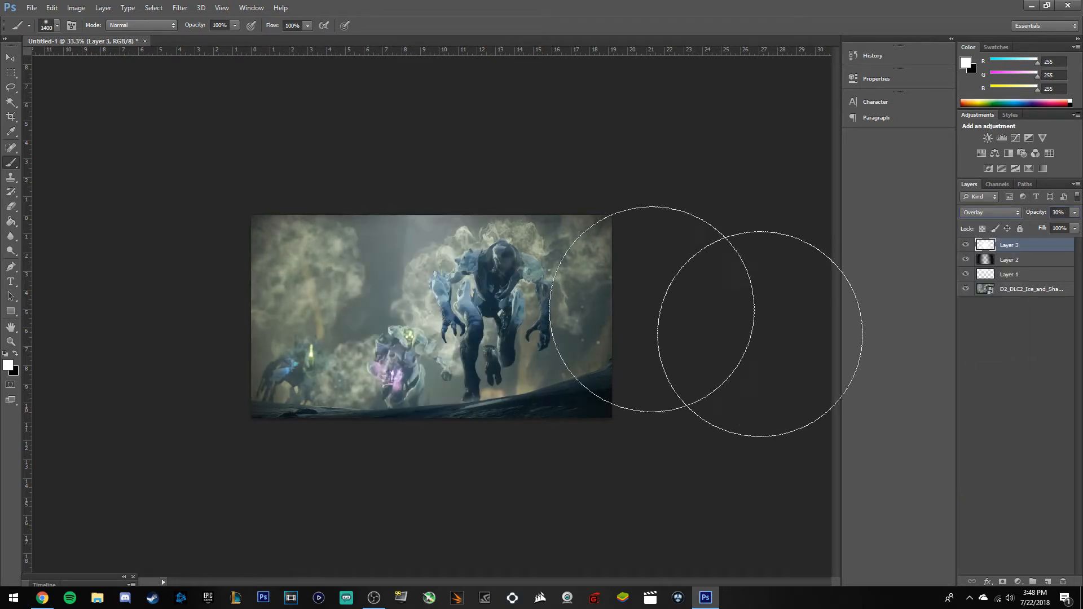
{"action": "key", "text": "ctrl+plus"}
{"action": "key", "text": "ctrl+plus"}
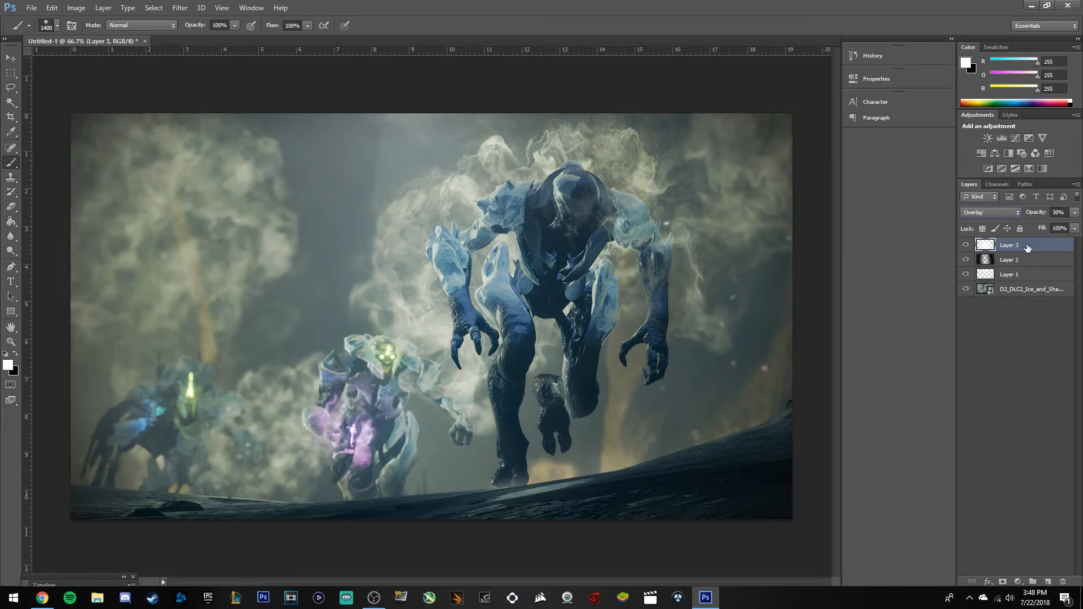
Group Layers 1–3 into a group named 'lighting' and add empty Layer 4 above it.
{"action": "left_click", "coordinate": [1025, 277], "text": "shift"}
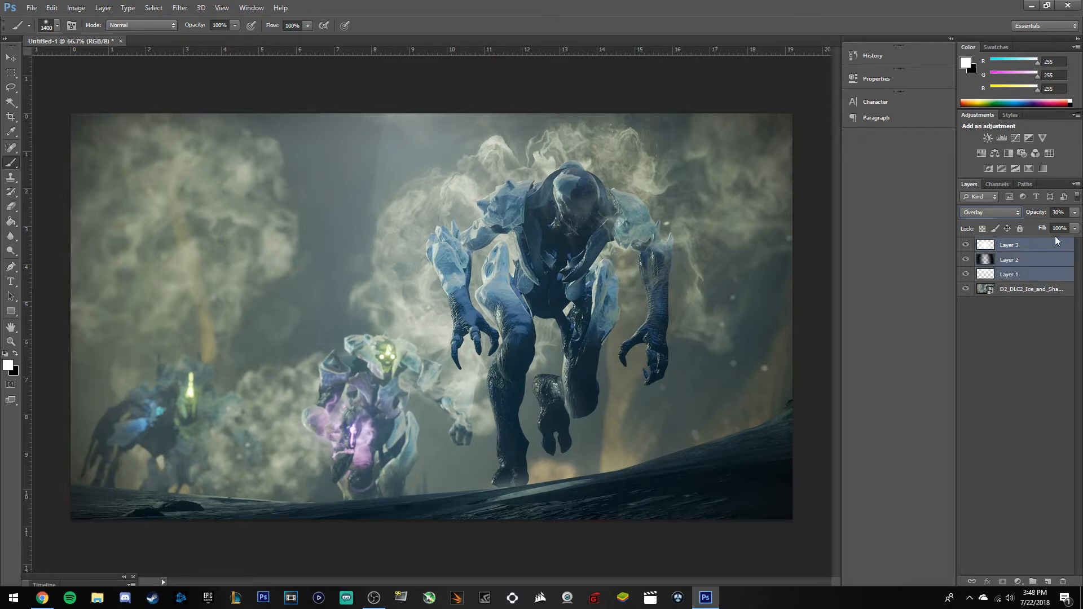
{"action": "key", "text": "ctrl+g"}
{"action": "double_click", "coordinate": [1011, 245]}
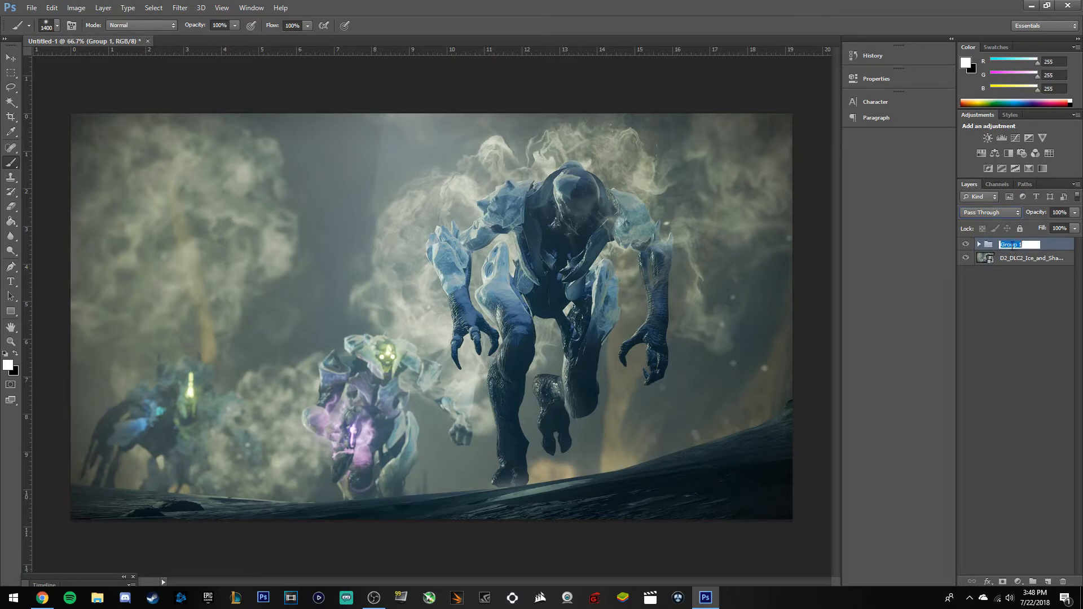
{"action": "key", "text": "BackSpace"}
{"action": "key", "text": "Return"}
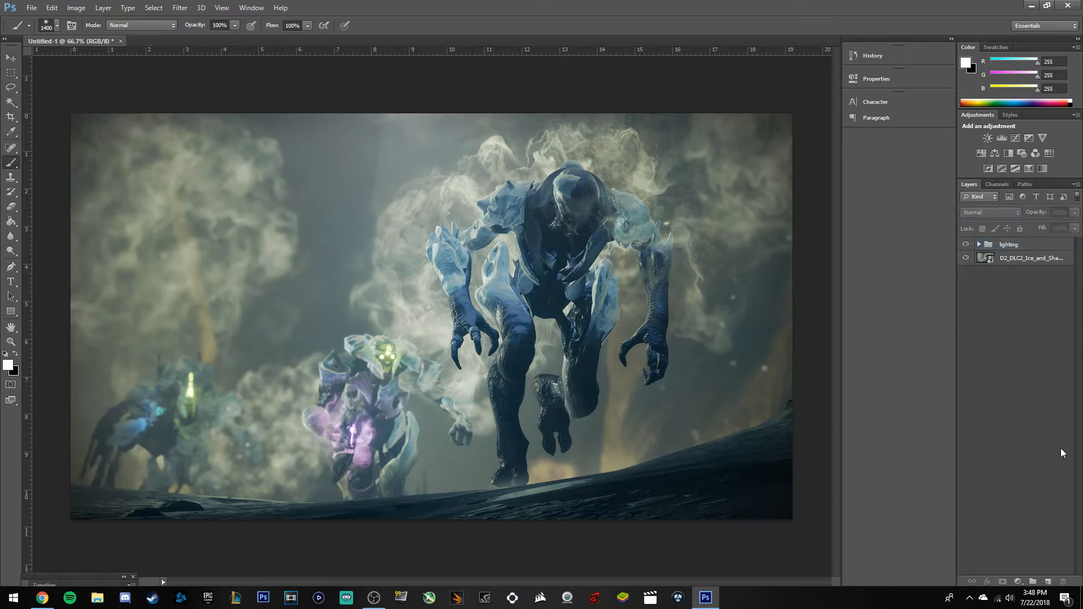
{"action": "left_click", "coordinate": [1048, 582]}
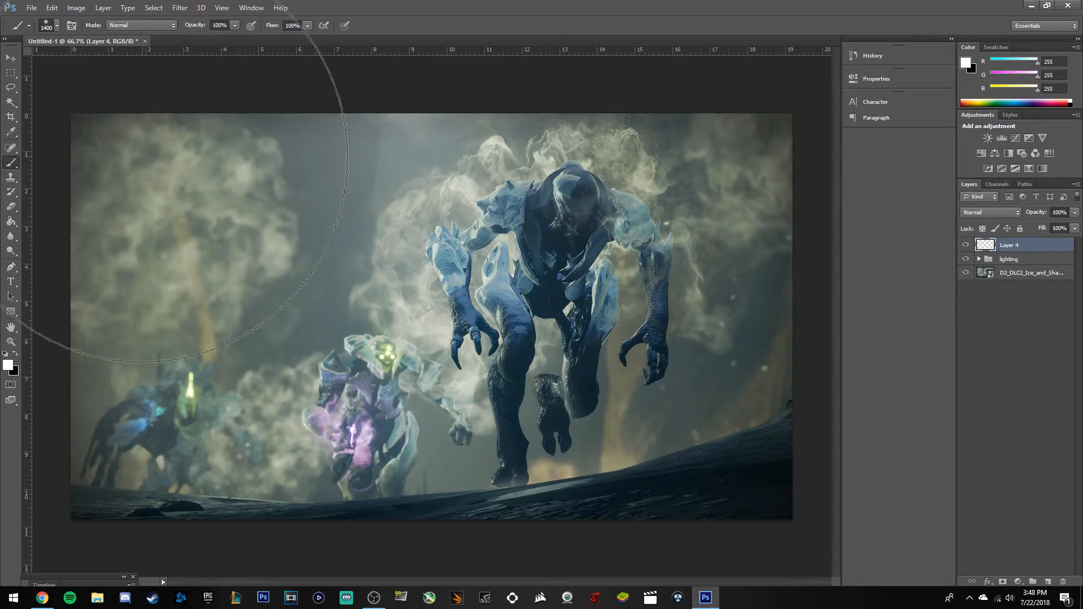
Type the text DESTINY 2 on the left side of the image.
{"action": "left_click", "coordinate": [11, 282]}
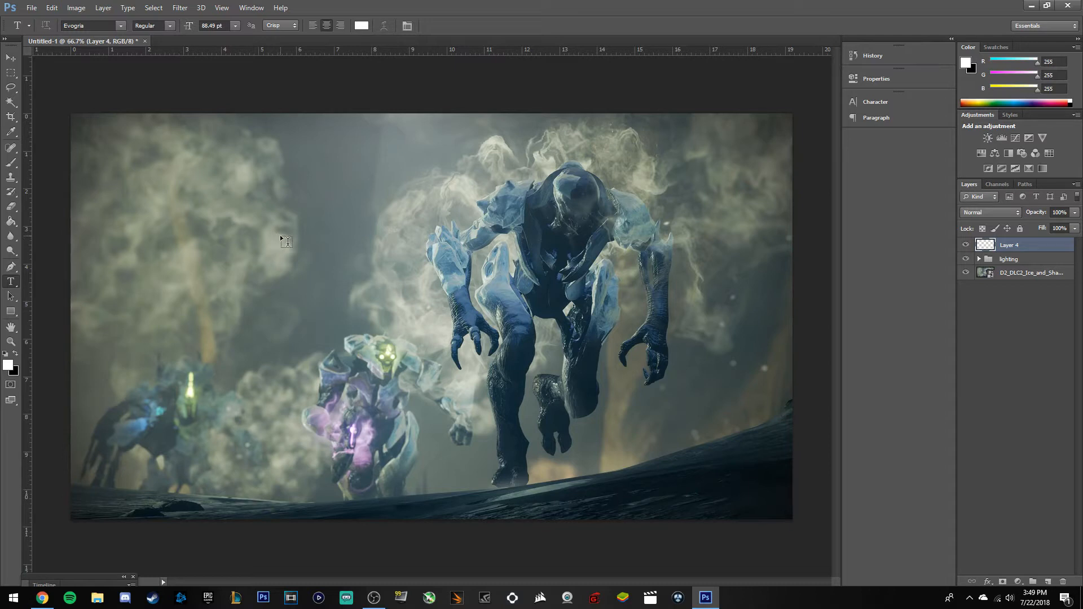
{"action": "left_click", "coordinate": [209, 217]}
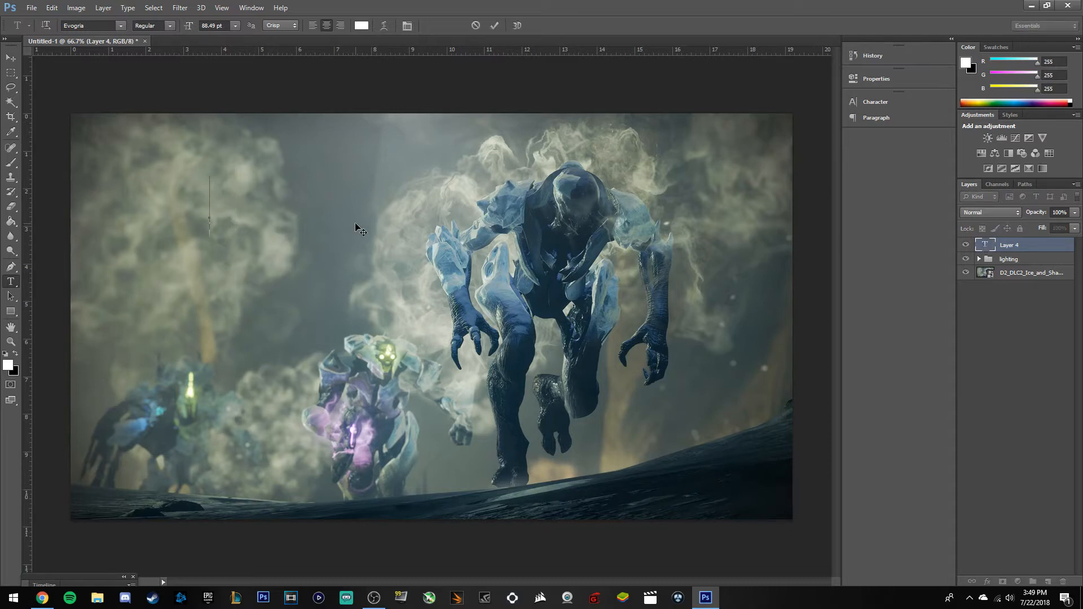
{"action": "key", "text": "Return"}
{"action": "type", "text": "DEST"}
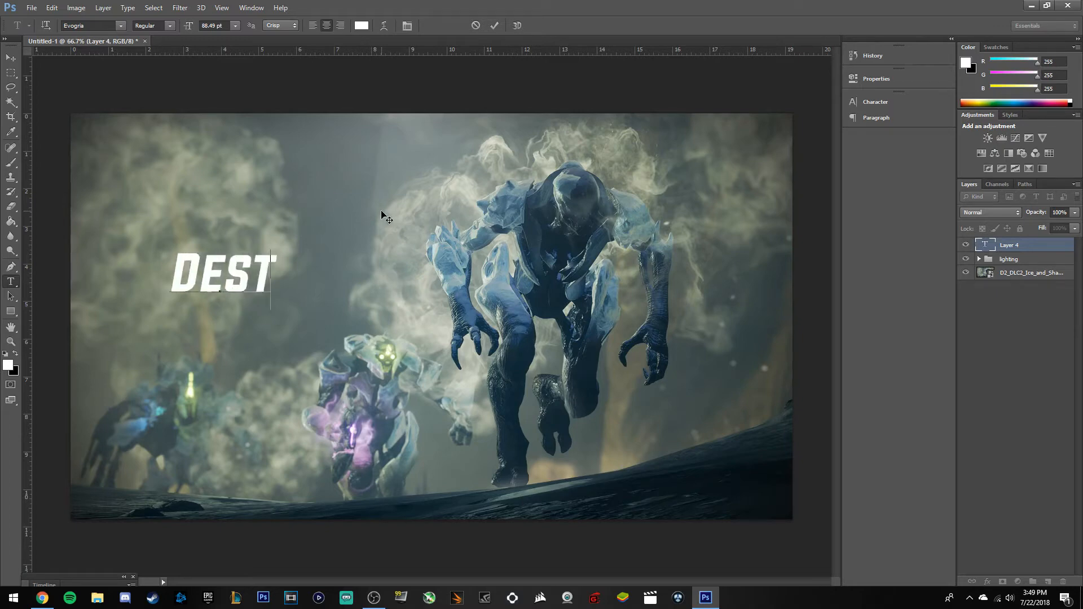
{"action": "type", "text": "INY 2"}
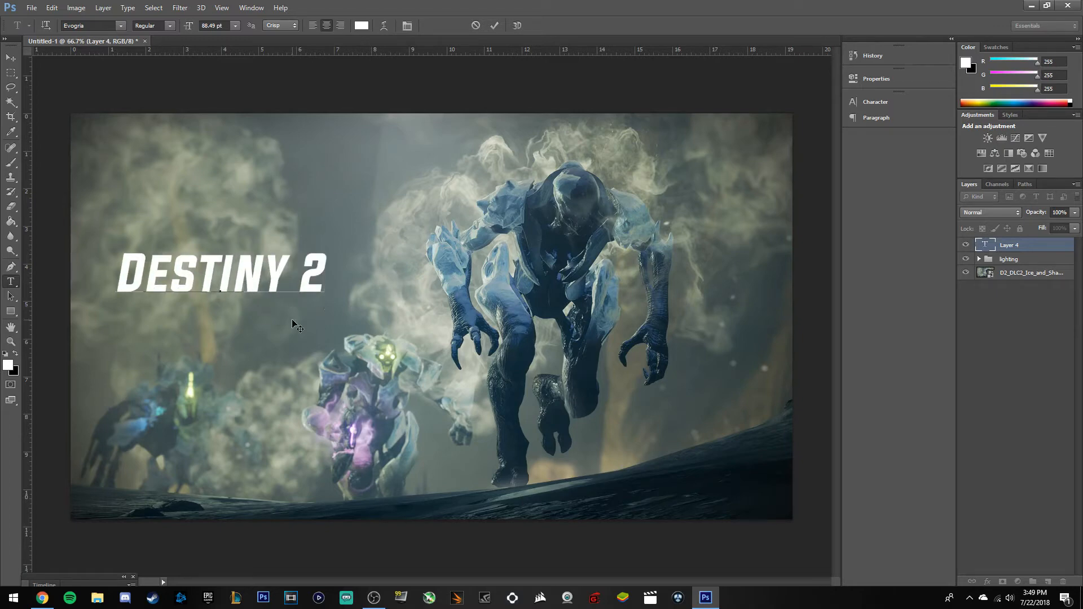
Resize the DESTINY 2 text to 142.49 pt, move it higher, and commit it.
{"action": "key", "text": "ctrl+a"}
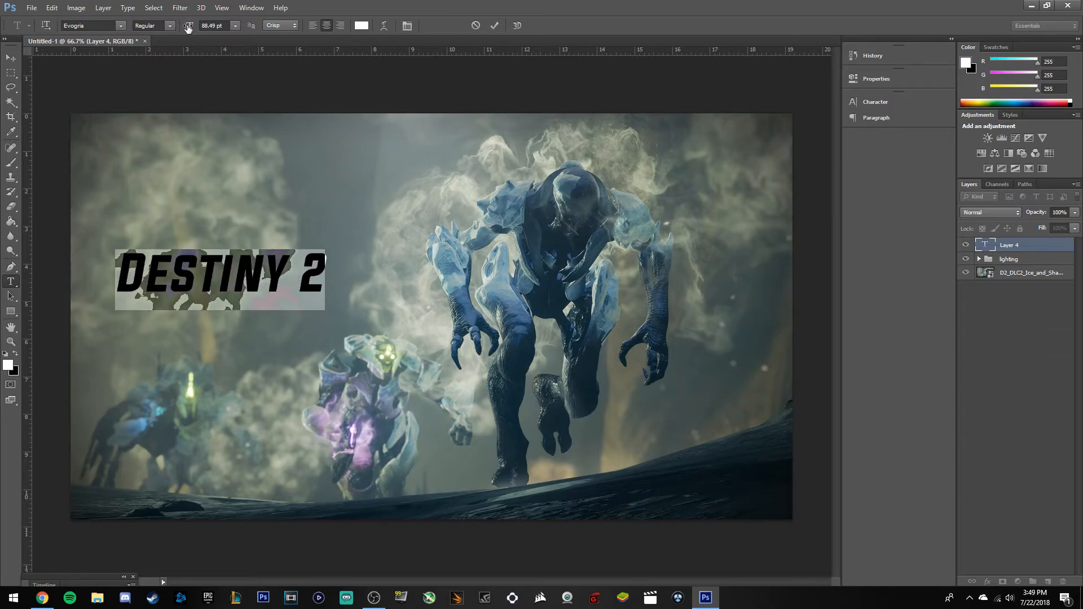
{"action": "left_click_drag", "start_coordinate": [188, 28], "coordinate": [237, 233]}
{"action": "left_click_drag", "start_coordinate": [187, 370], "coordinate": [230, 322]}
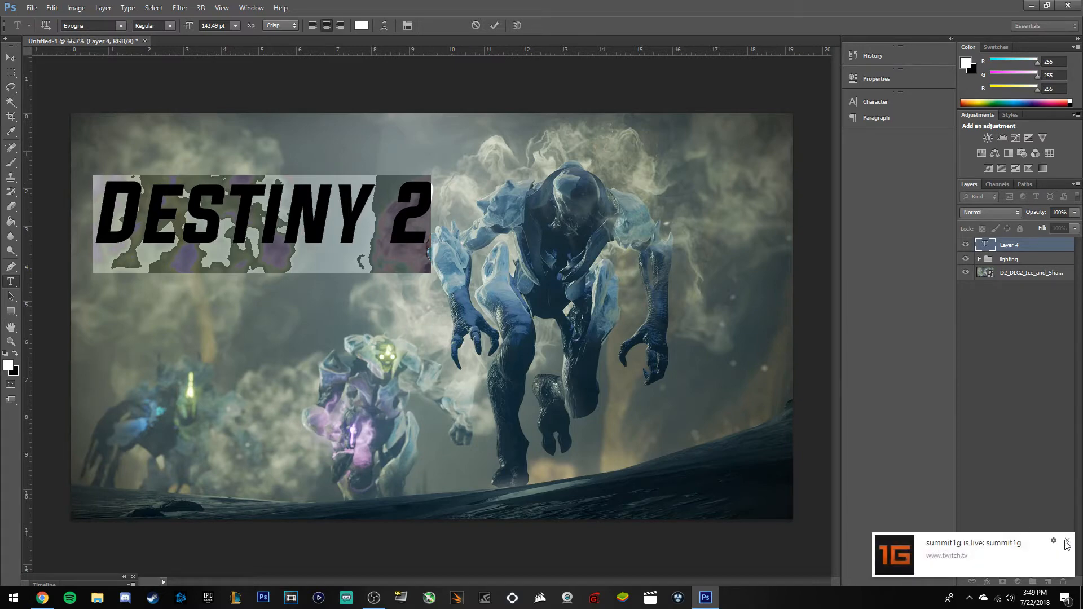
{"action": "left_click", "coordinate": [1067, 542]}
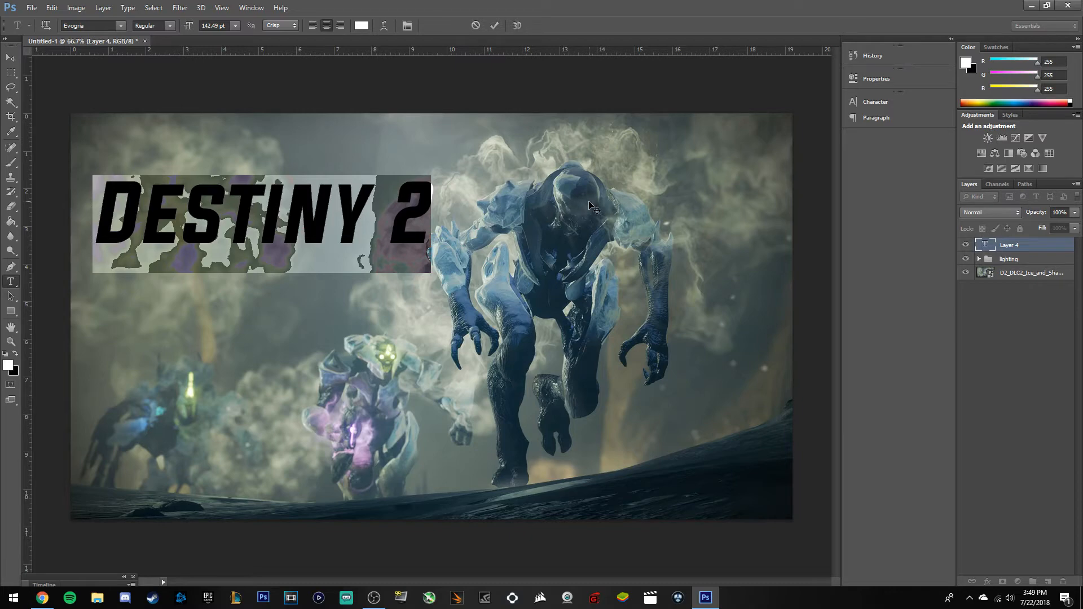
{"action": "left_click", "coordinate": [497, 25]}
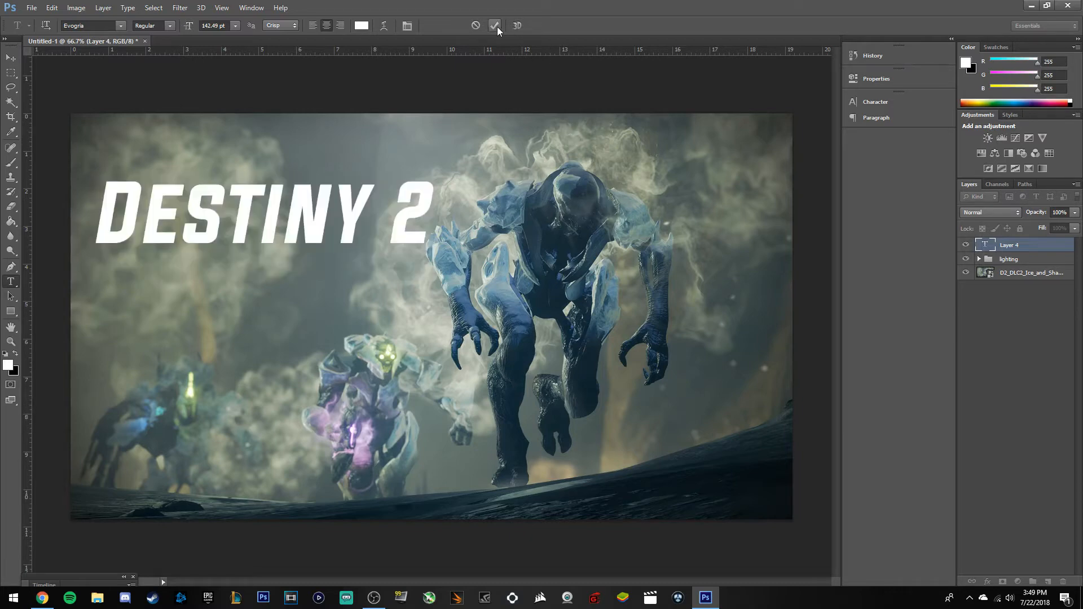
Try the purple, yellow and orange preset styles on DESTINY 2, then apply the white bevelled one.
{"action": "double_click", "coordinate": [1066, 245]}
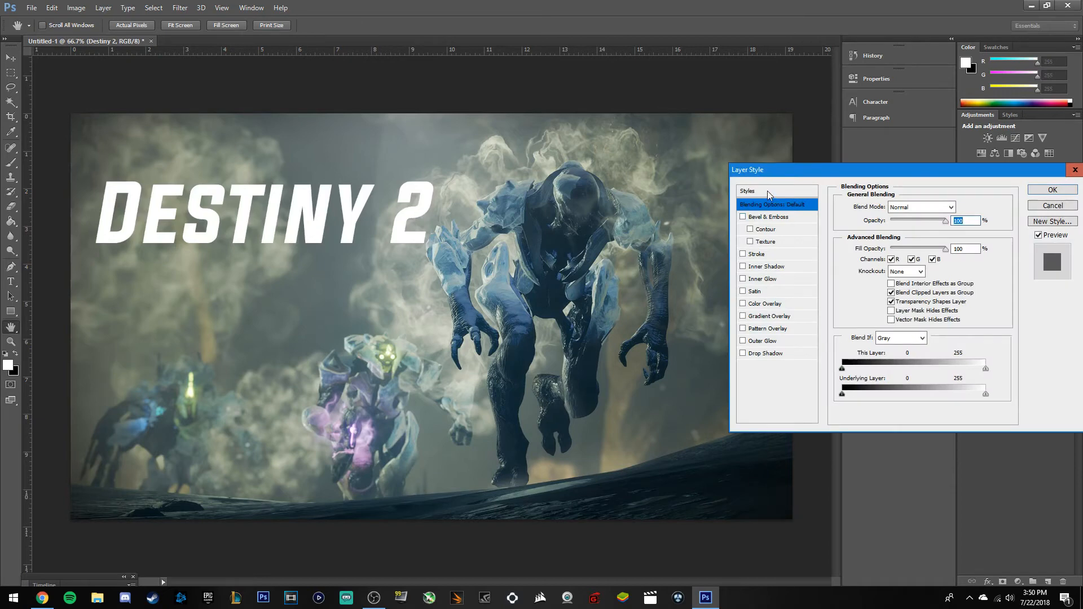
{"action": "left_click", "coordinate": [767, 192]}
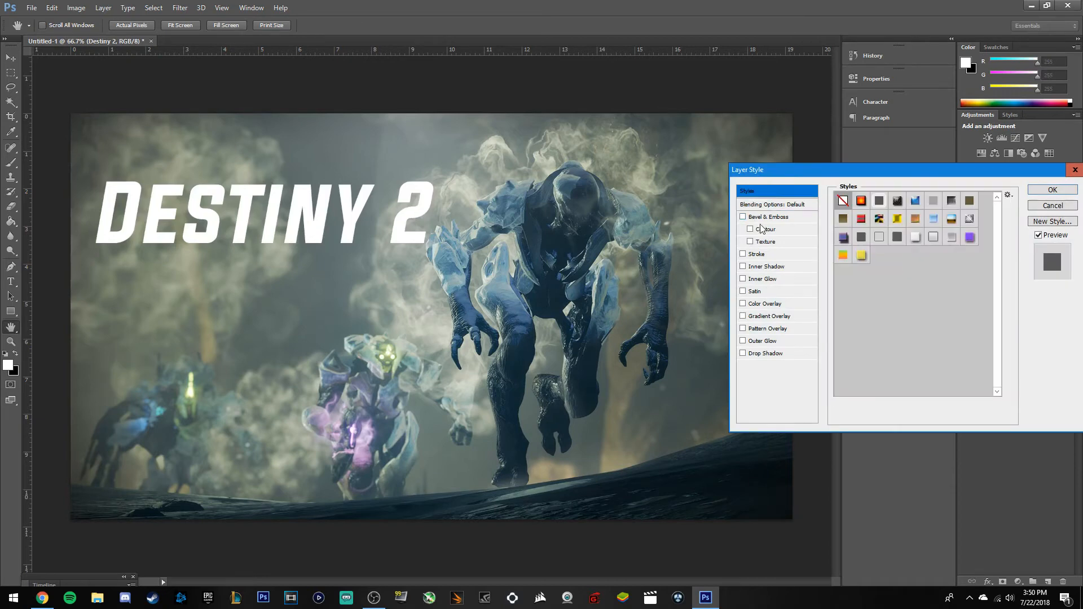
{"action": "left_click", "coordinate": [915, 238]}
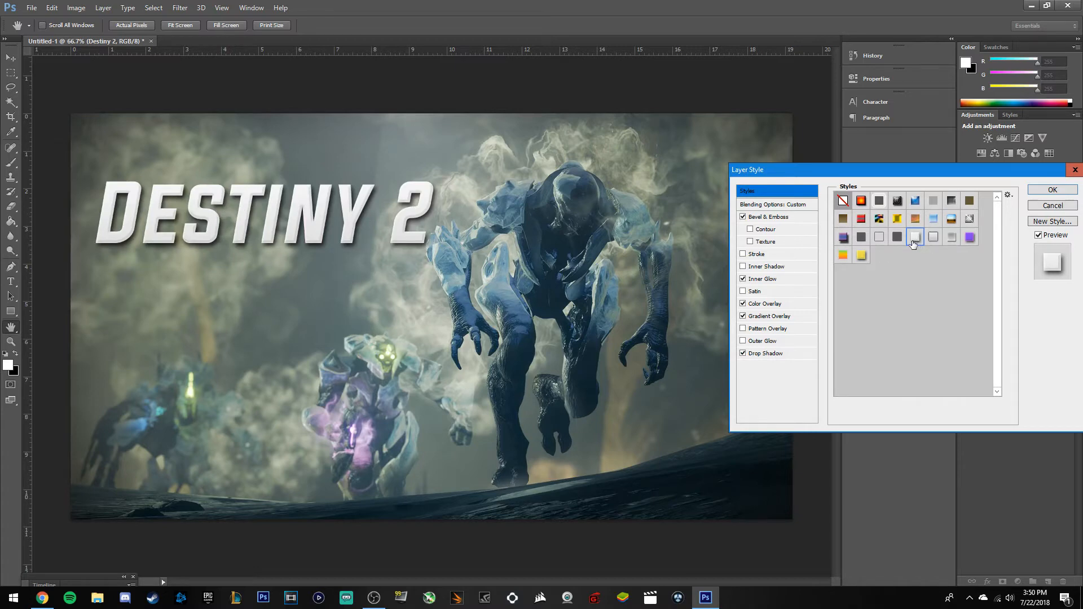
{"action": "left_click", "coordinate": [933, 239]}
{"action": "left_click", "coordinate": [950, 242]}
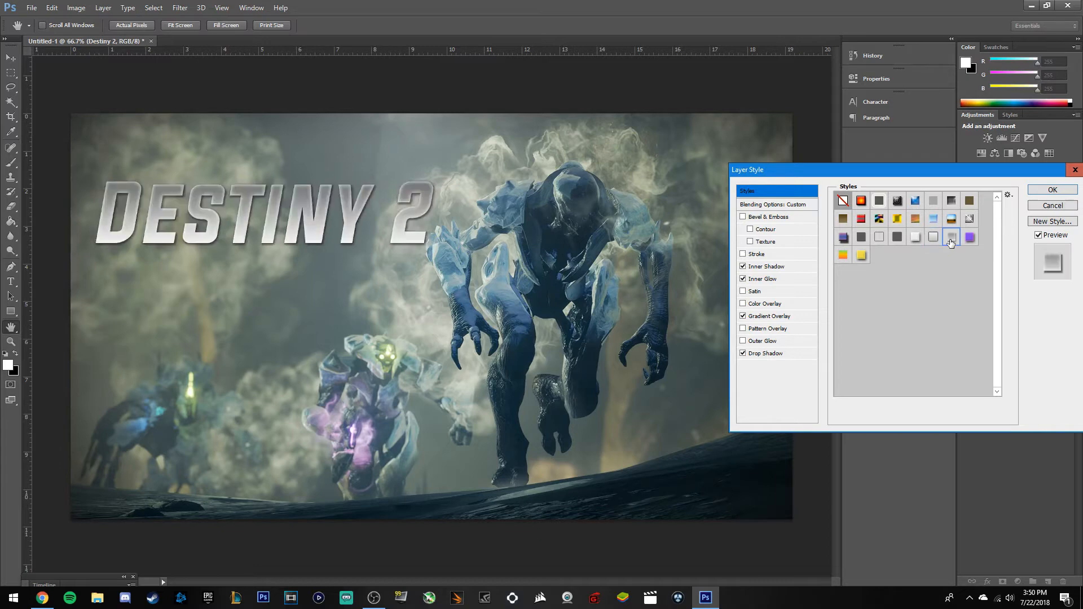
{"action": "left_click", "coordinate": [969, 238]}
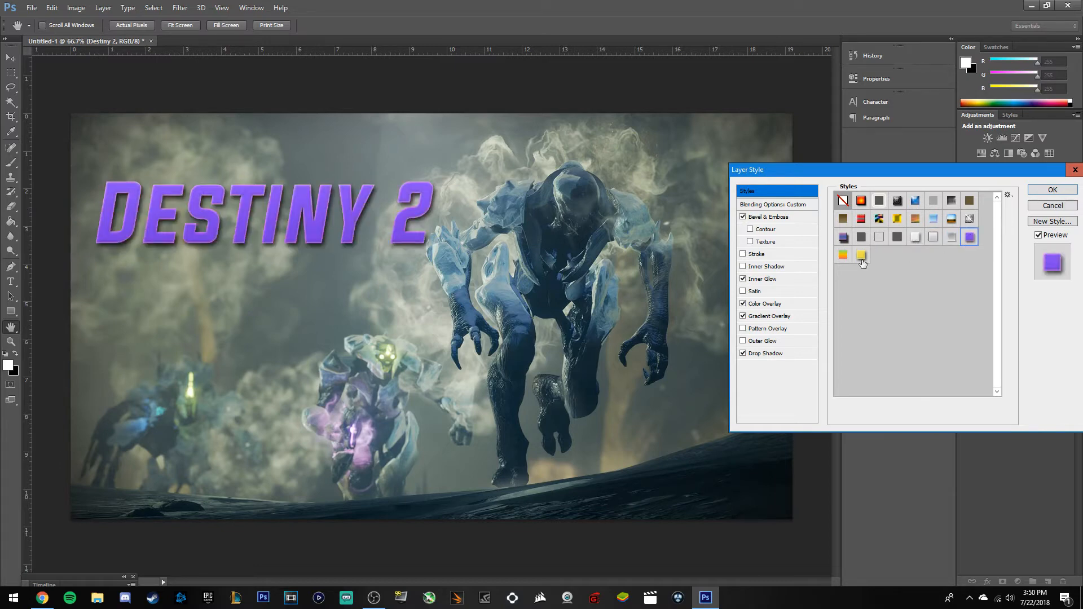
{"action": "left_click", "coordinate": [861, 257]}
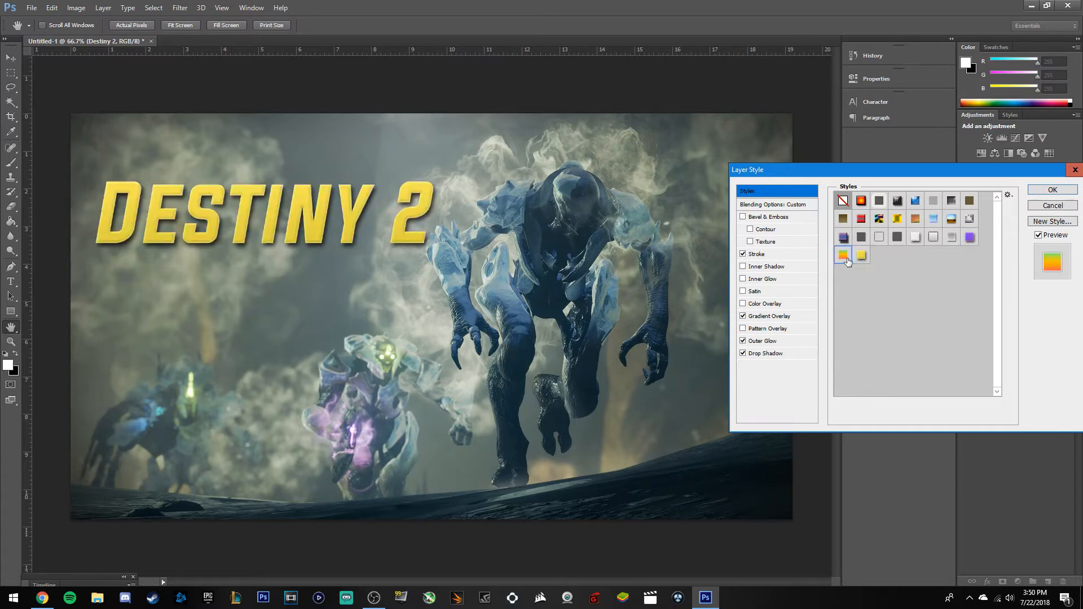
{"action": "left_click", "coordinate": [842, 254]}
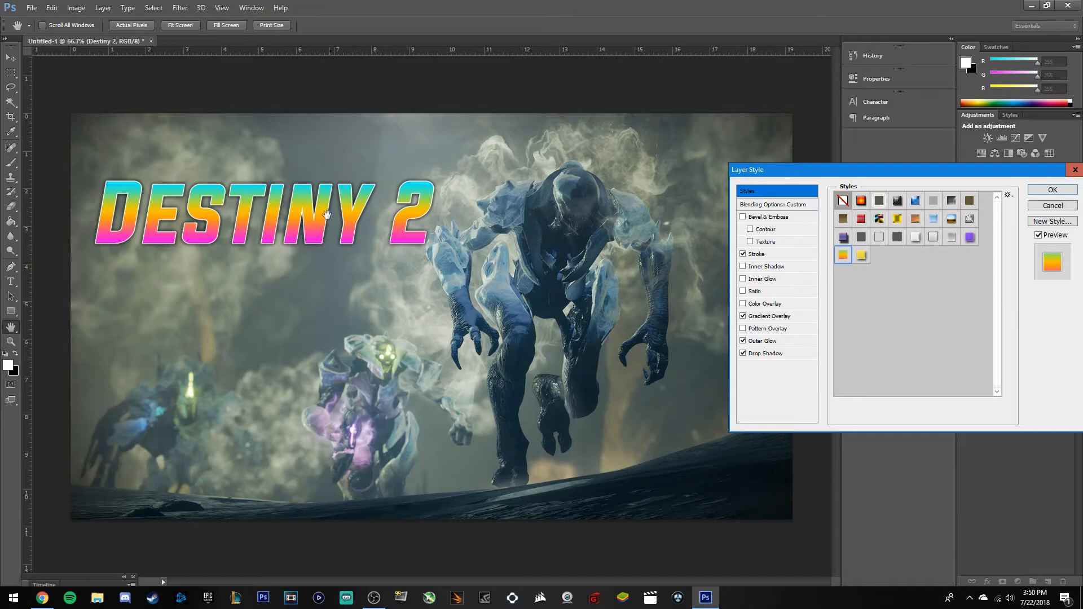
{"action": "left_click", "coordinate": [921, 242]}
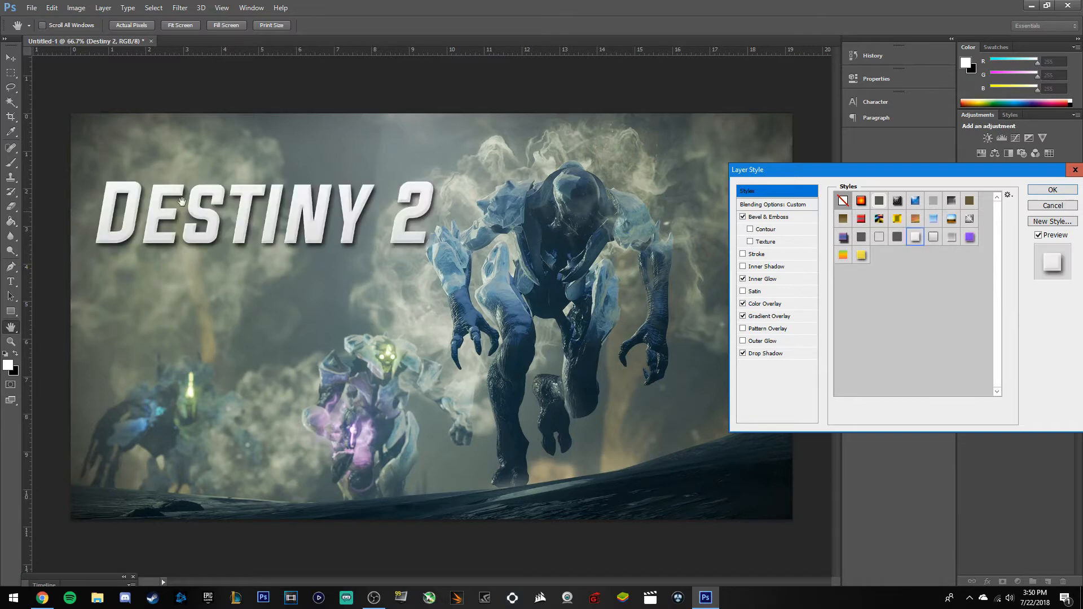
{"action": "left_click", "coordinate": [1052, 193]}
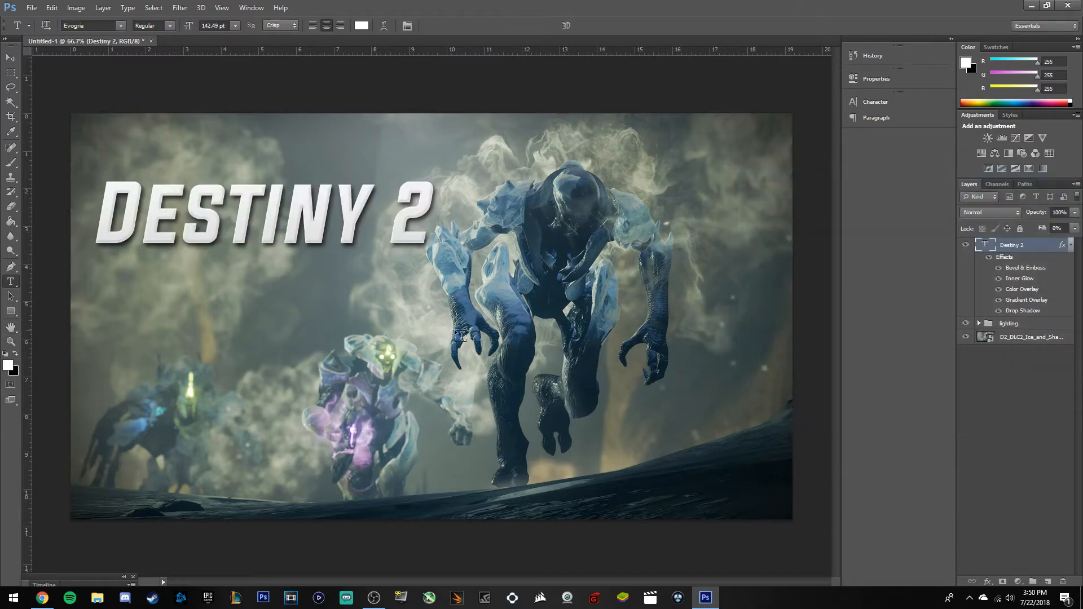
Scale the DESTINY 2 title to about 136.6%, reposition it up-left, and add an empty layer.
{"action": "left_click", "coordinate": [8, 59]}
{"action": "left_click_drag", "start_coordinate": [244, 311], "coordinate": [262, 344]}
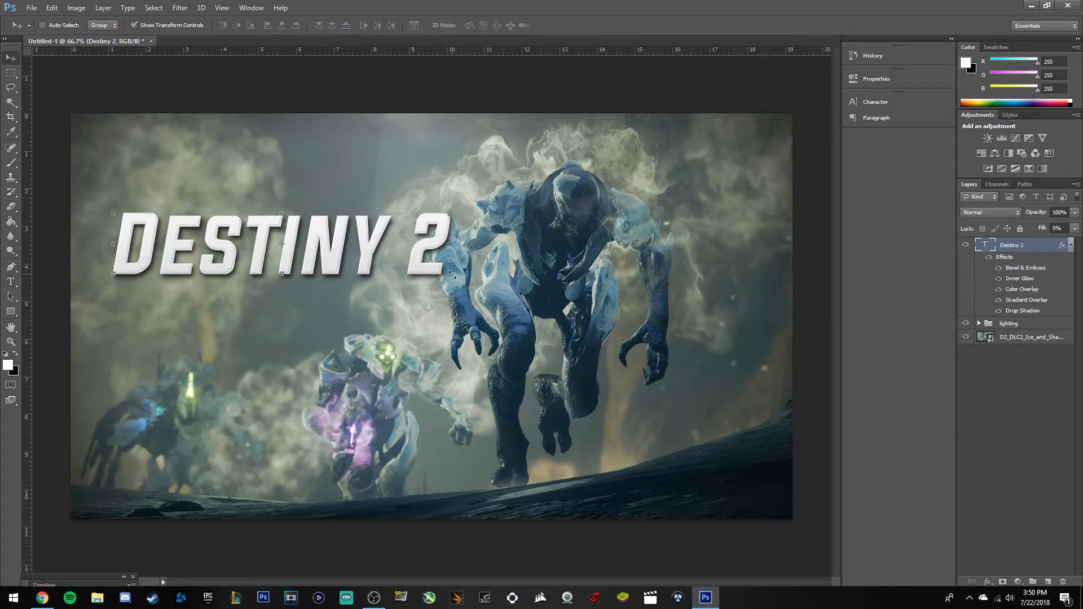
{"action": "key", "text": "ctrl+t"}
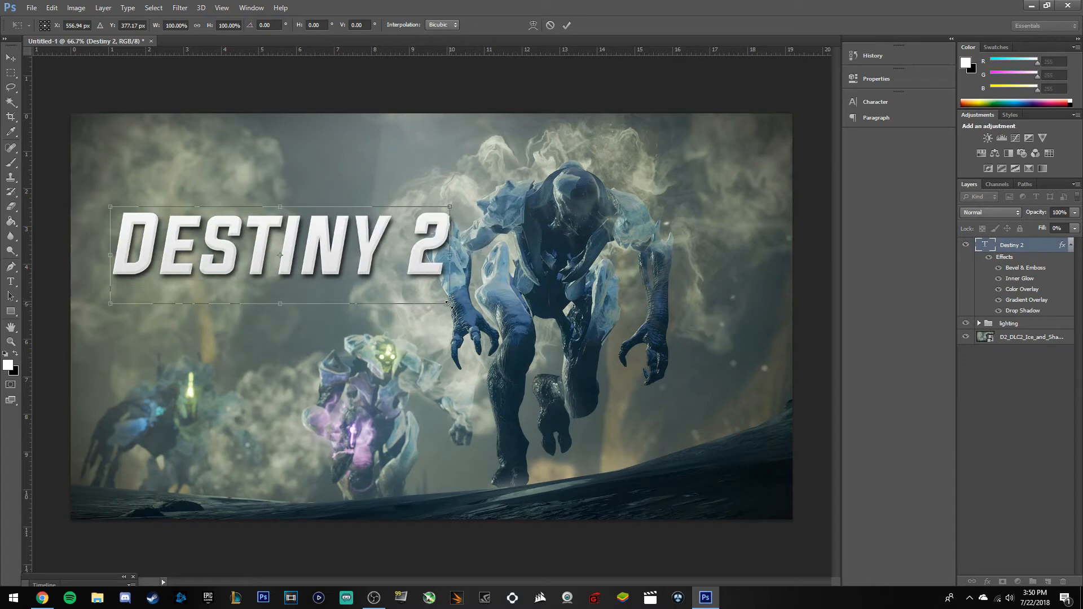
{"action": "left_click_drag", "start_coordinate": [450, 303], "coordinate": [561, 345]}
{"action": "left_click_drag", "start_coordinate": [471, 287], "coordinate": [485, 240]}
{"action": "left_click", "coordinate": [566, 24]}
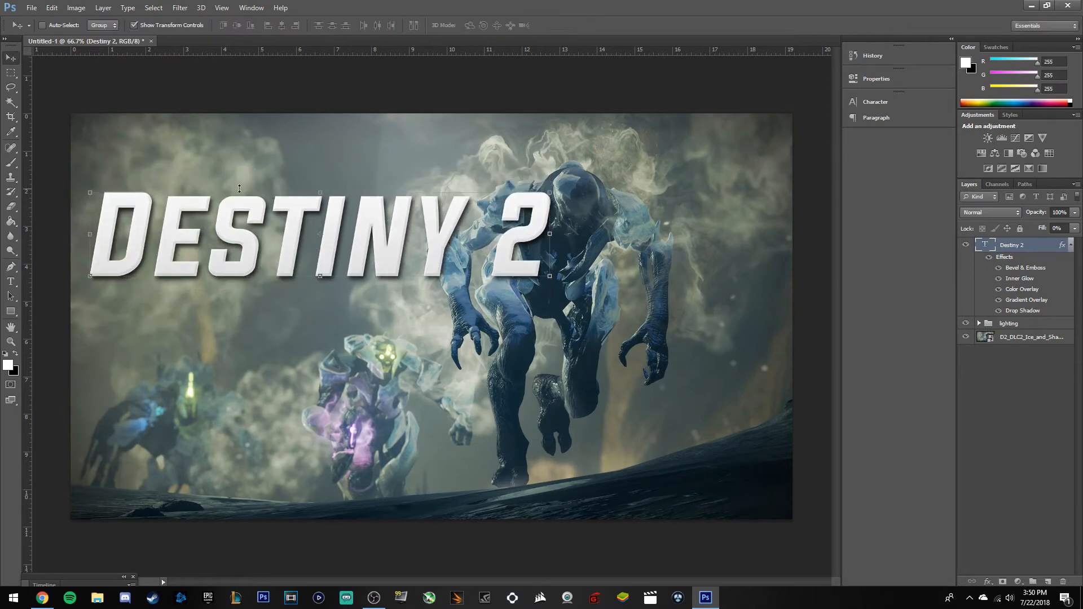
{"action": "left_click", "coordinate": [1030, 437]}
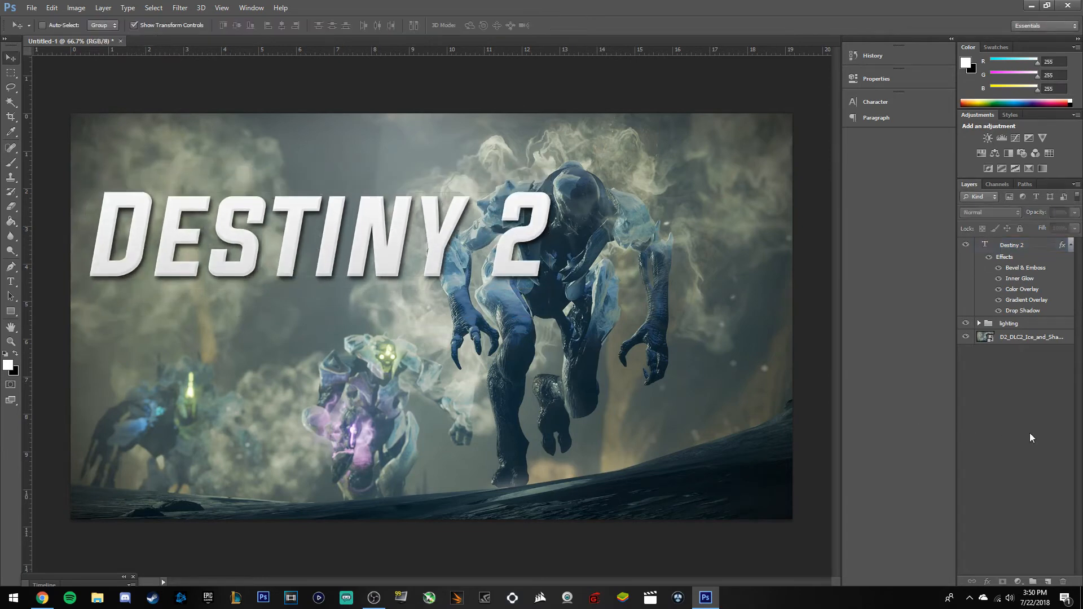
{"action": "left_click", "coordinate": [1048, 581]}
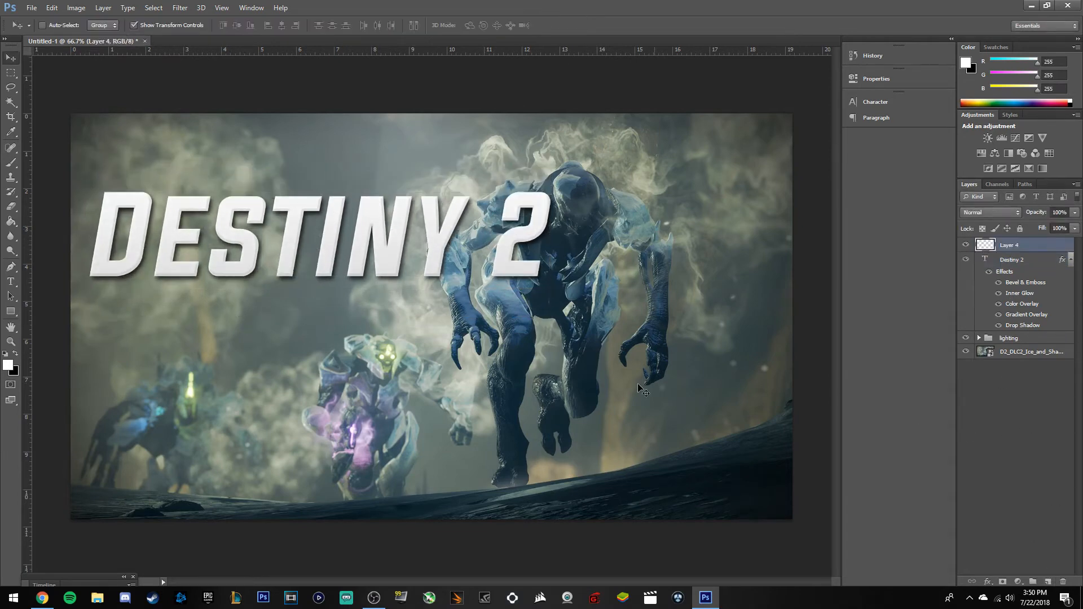
Type WARMIND on the canvas beneath DESTINY 2 and select the letters MIND.
{"action": "left_click", "coordinate": [10, 281]}
{"action": "left_click", "coordinate": [103, 414]}
{"action": "type", "text": "WAER"}
{"action": "key", "text": "BackSpace"}
{"action": "key", "text": "BackSpace"}
{"action": "key", "text": "BackSpace"}
{"action": "type", "text": "A"}
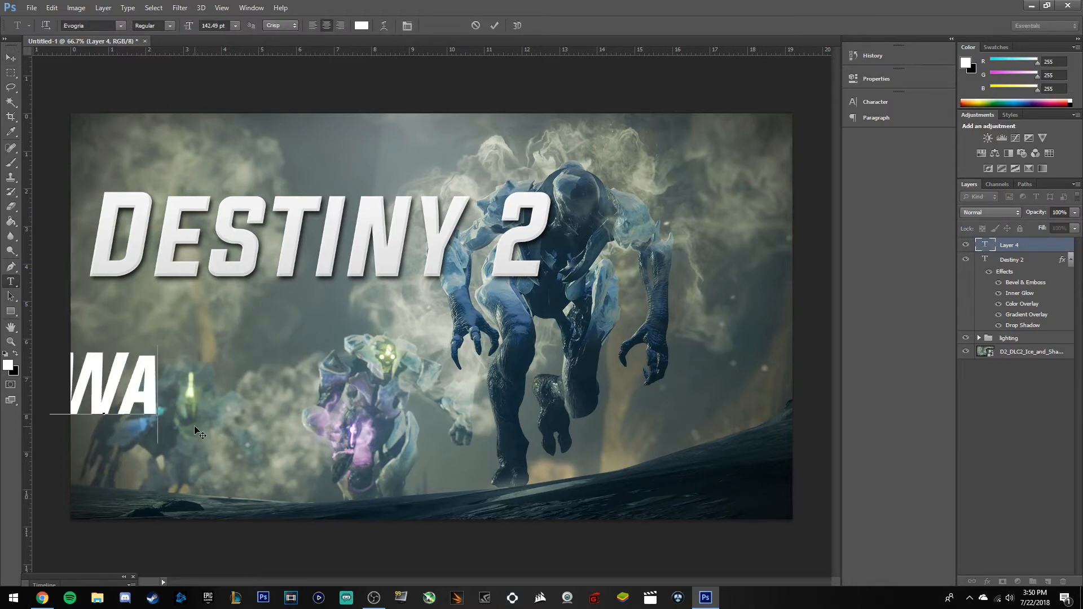
{"action": "type", "text": "RMIND"}
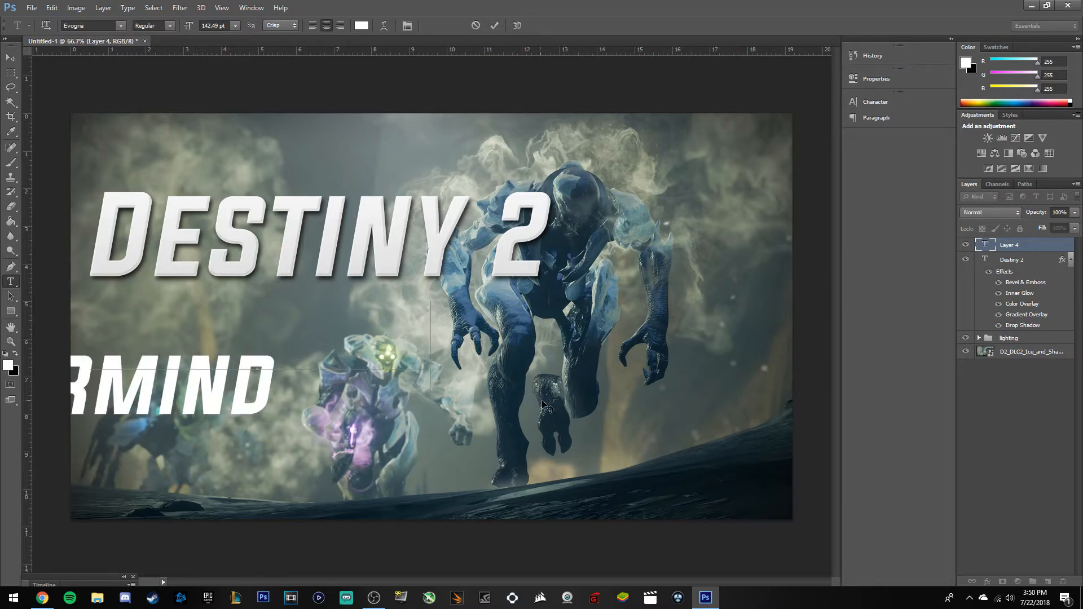
{"action": "left_click_drag", "start_coordinate": [534, 404], "coordinate": [714, 347]}
{"action": "left_click_drag", "start_coordinate": [454, 314], "coordinate": [516, 314]}
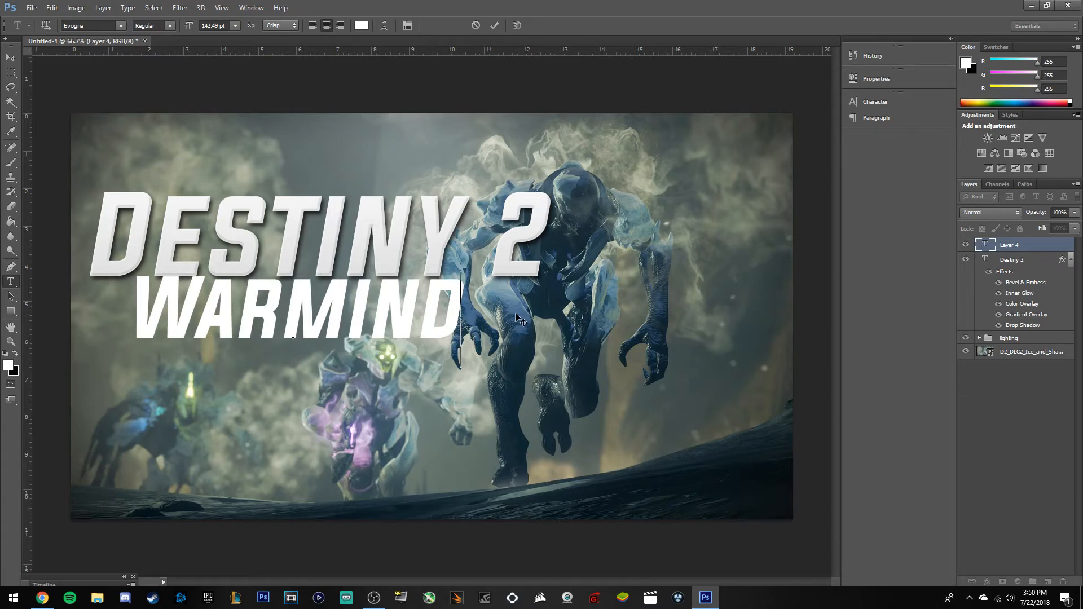
Move the Warmind layer lower in the stack and delete the empty Layer 4.
{"action": "left_click_drag", "start_coordinate": [1022, 249], "coordinate": [1013, 330]}
{"action": "left_click", "coordinate": [287, 364]}
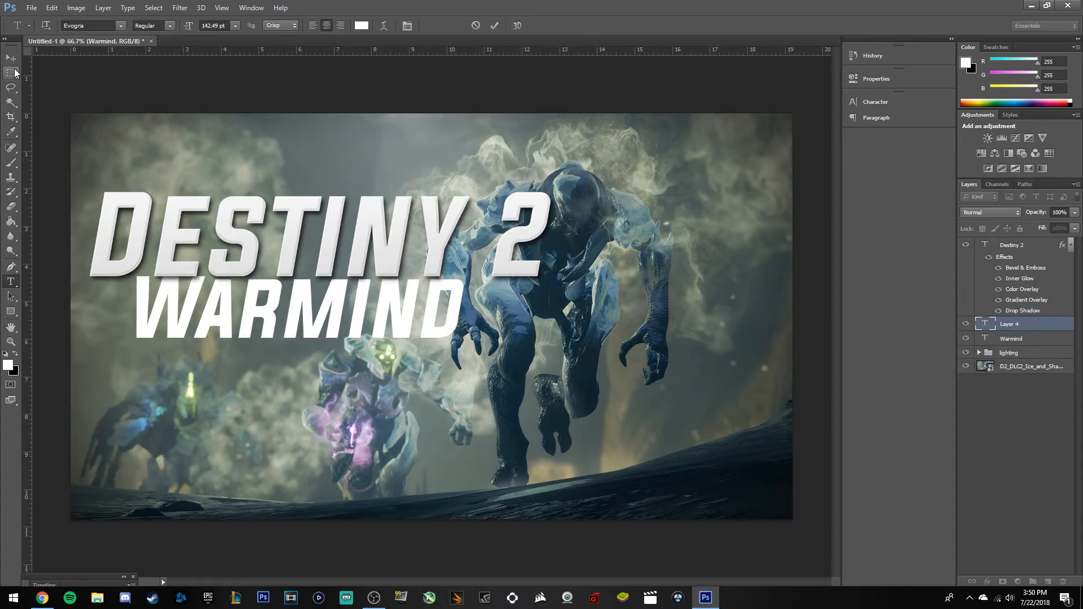
{"action": "left_click", "coordinate": [11, 60]}
{"action": "left_click_drag", "start_coordinate": [205, 448], "coordinate": [205, 431]}
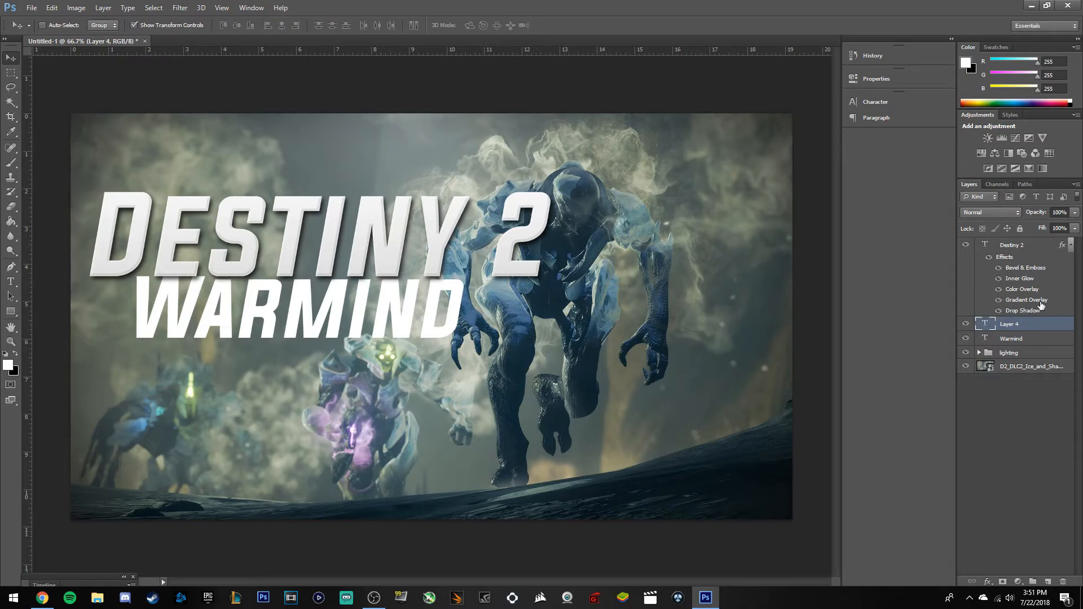
{"action": "right_click", "coordinate": [1032, 324]}
{"action": "left_click", "coordinate": [1038, 326]}
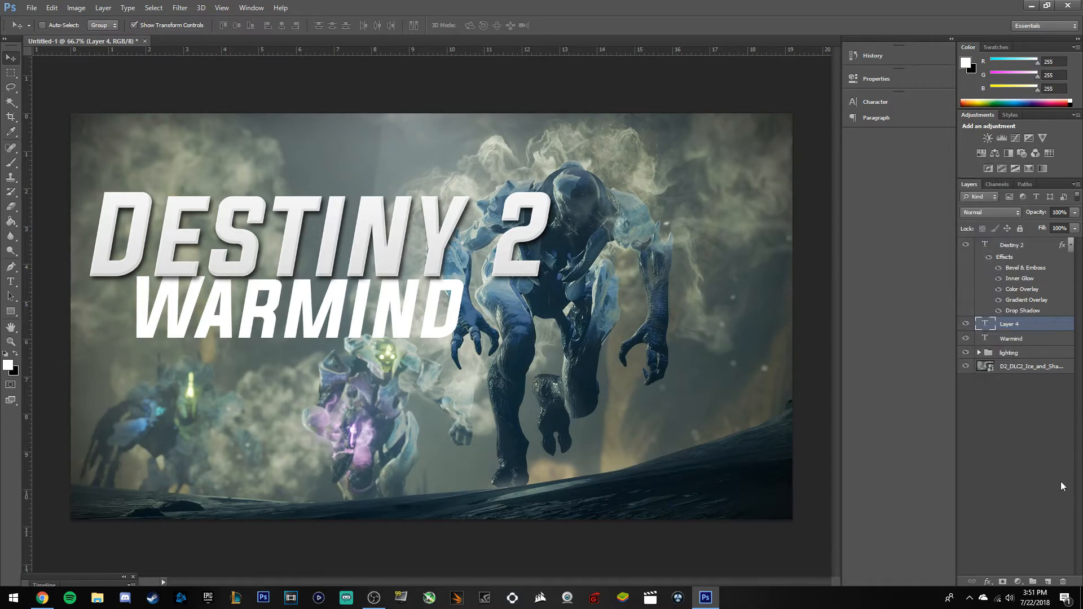
{"action": "left_click", "coordinate": [1063, 581]}
{"action": "left_click", "coordinate": [484, 224]}
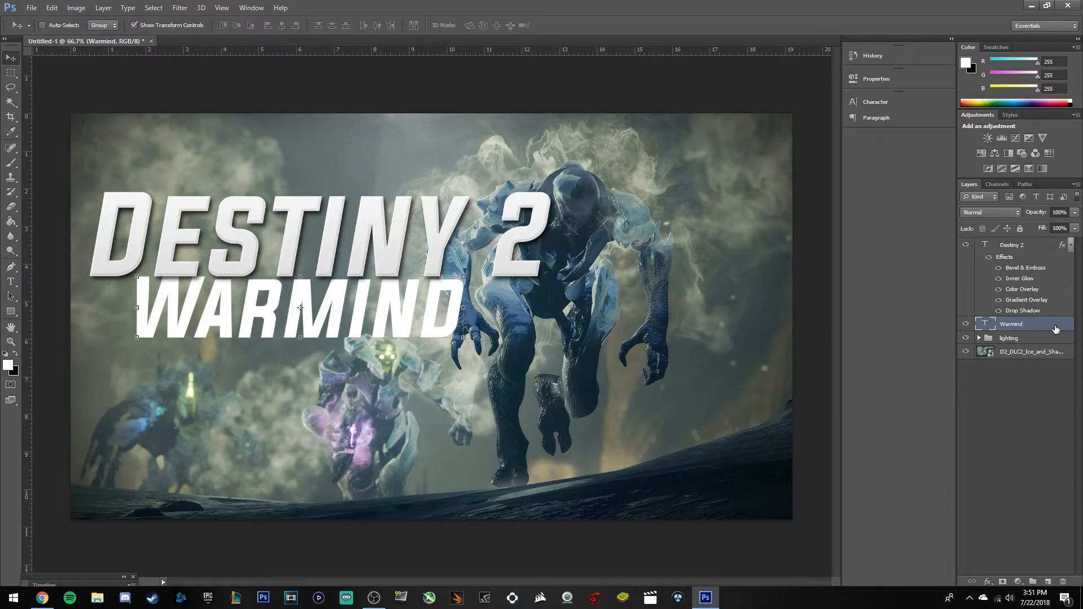
Delete the first Warmind layer and retype WARMIND just below DESTINY 2.
{"action": "key", "text": "Delete"}
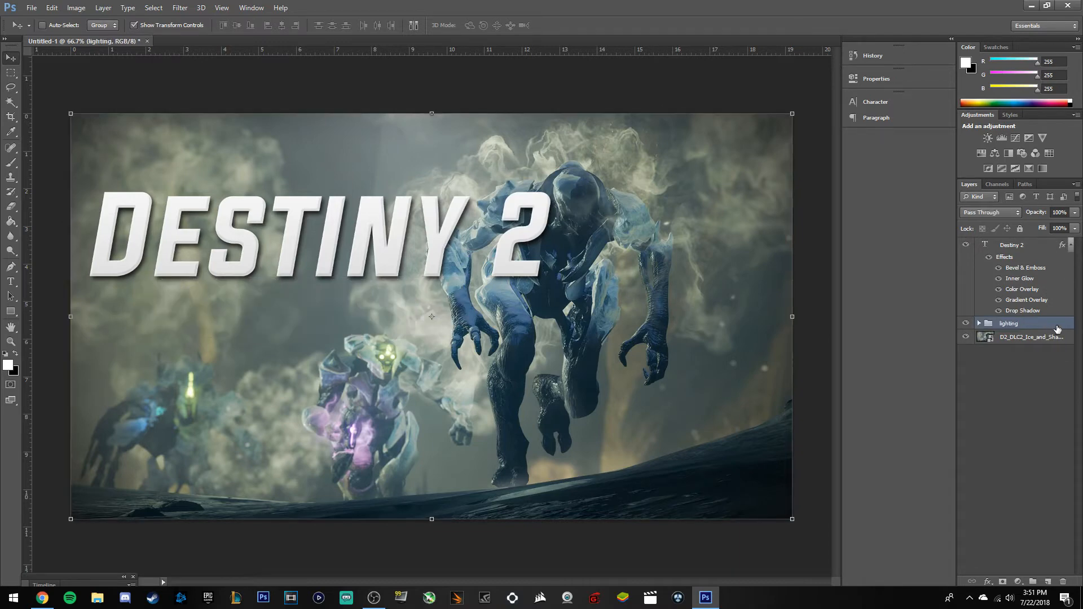
{"action": "key", "text": "ctrl+v"}
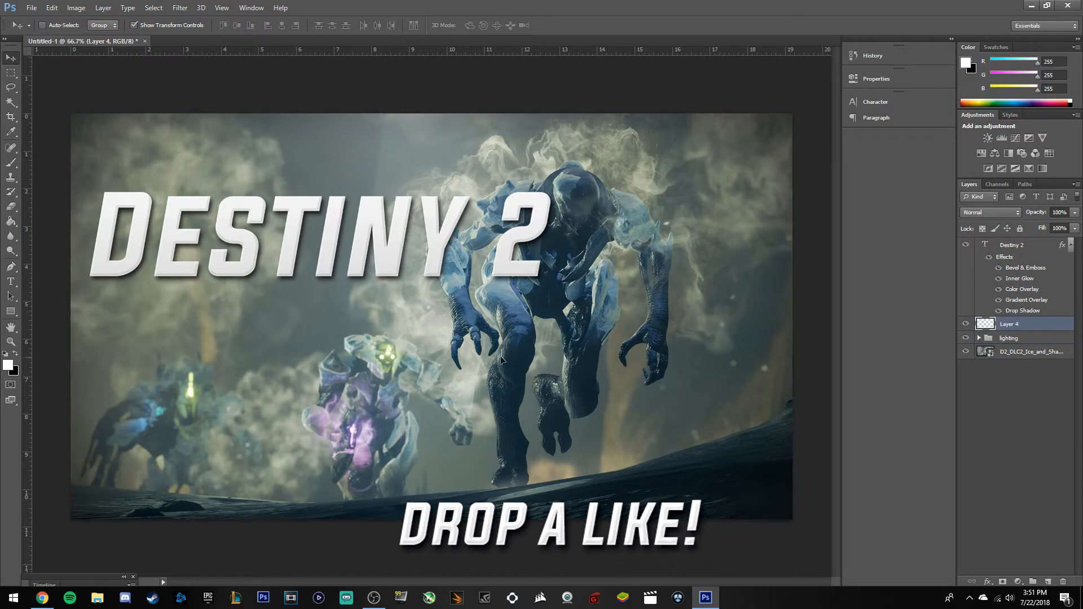
{"action": "left_click", "coordinate": [10, 282]}
{"action": "left_click", "coordinate": [314, 341]}
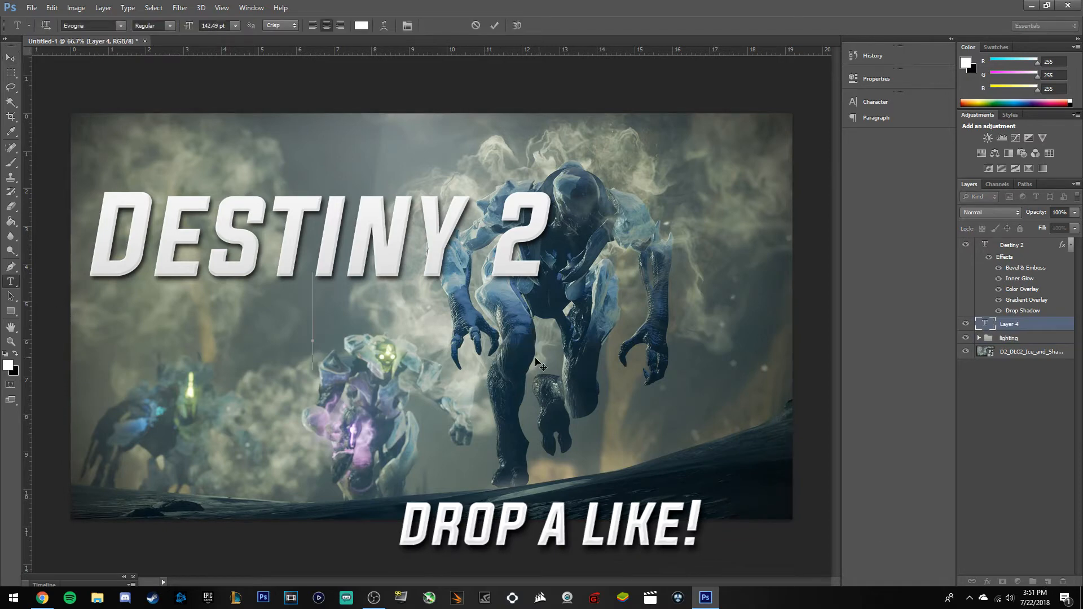
{"action": "type", "text": "WARMI"}
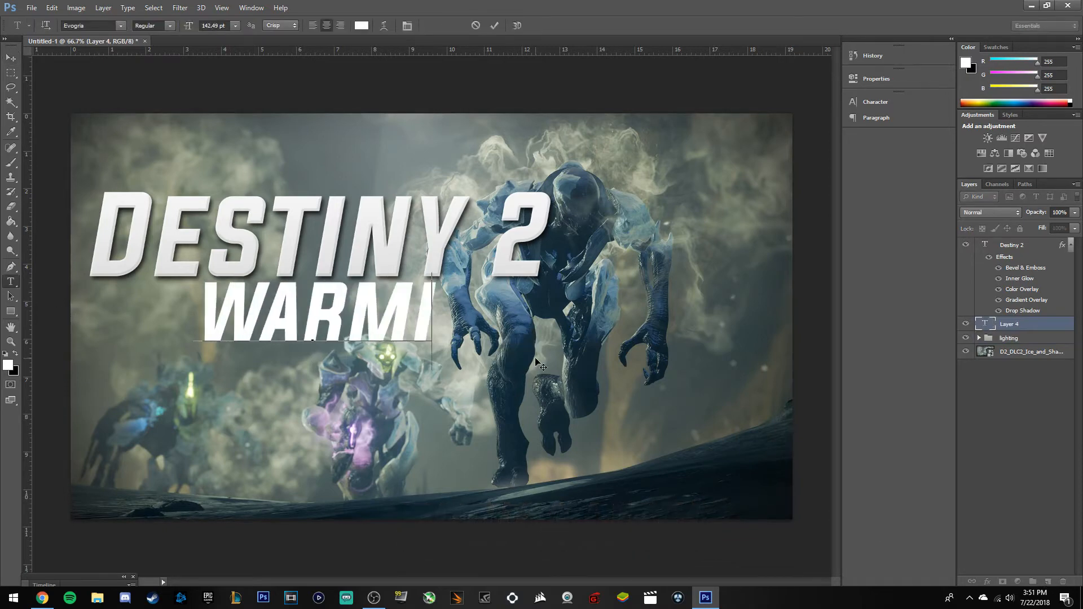
{"action": "type", "text": "NF"}
{"action": "key", "text": "BackSpace"}
{"action": "type", "text": "D"}
{"action": "left_click_drag", "start_coordinate": [356, 398], "coordinate": [301, 410]}
Move the warmind layer to the top, discard the extra empty text layer, and select WARMIND.
{"action": "left_click_drag", "start_coordinate": [1033, 332], "coordinate": [1010, 239]}
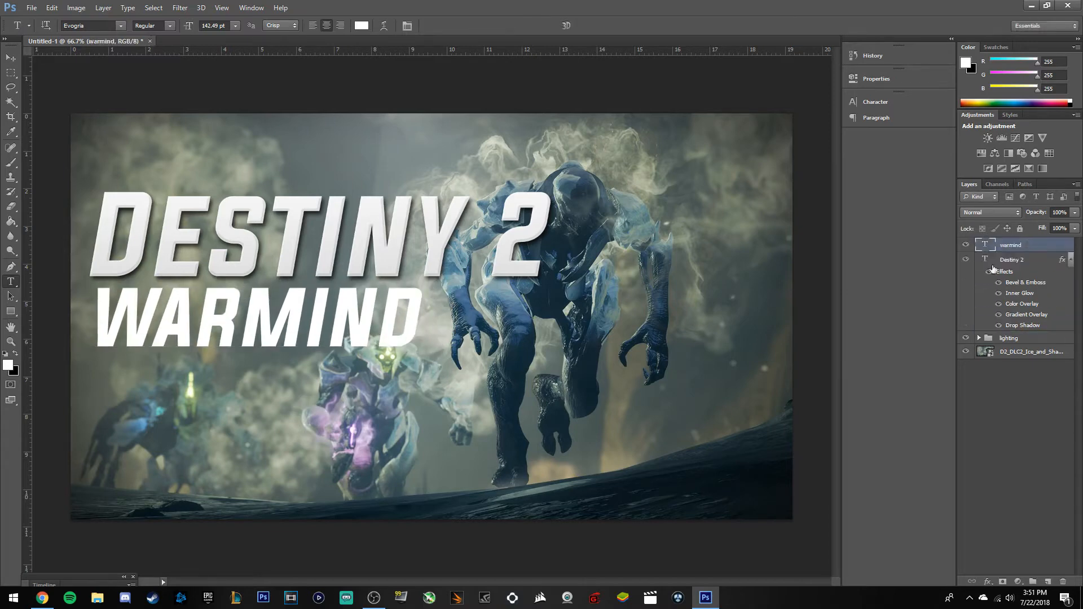
{"action": "left_click", "coordinate": [322, 384]}
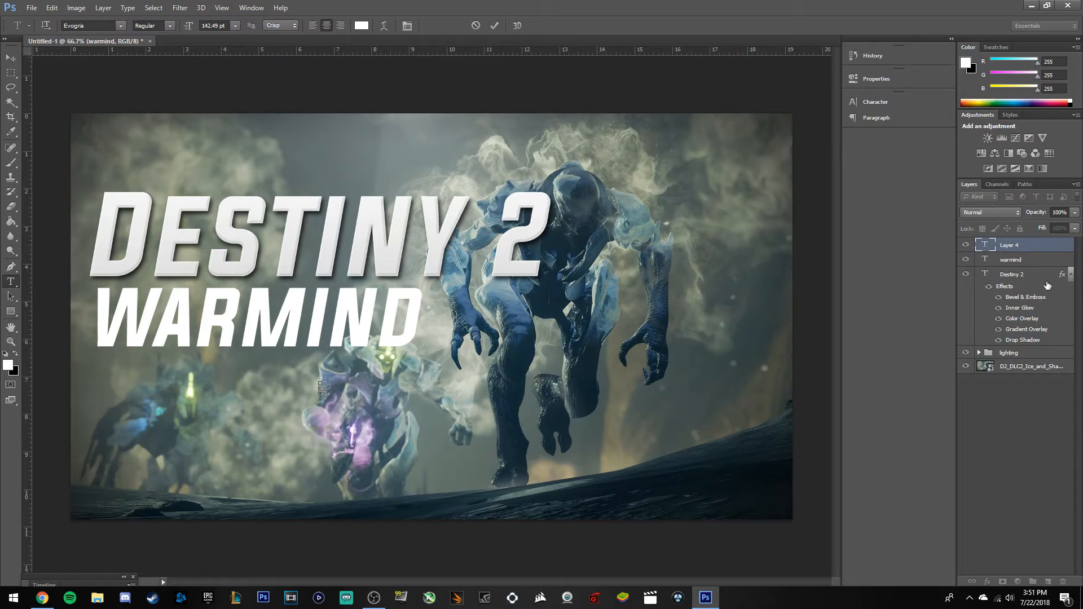
{"action": "left_click", "coordinate": [1028, 246]}
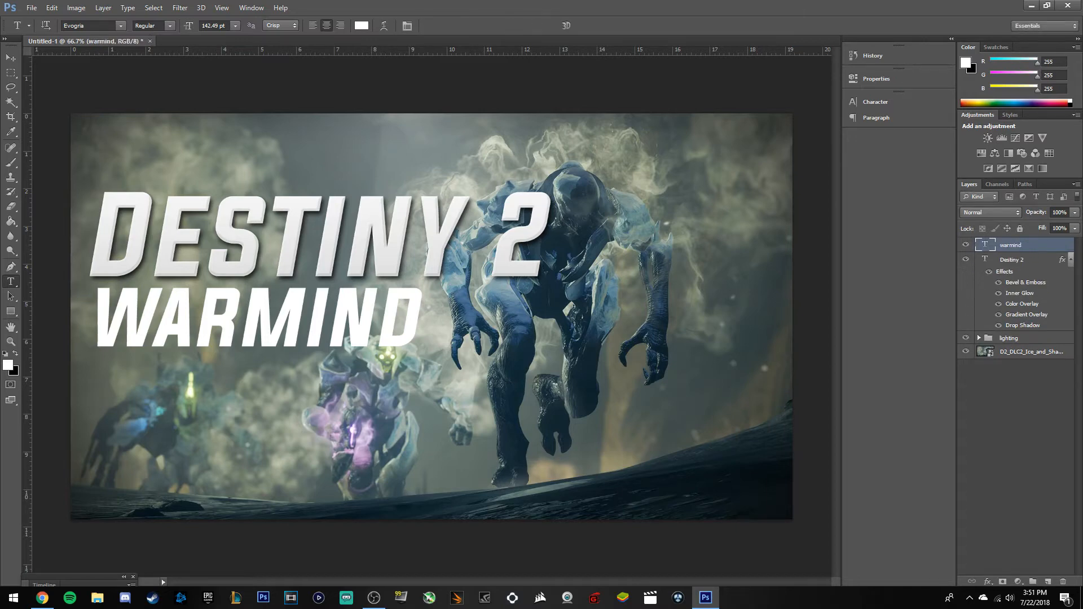
{"action": "double_click", "coordinate": [415, 317]}
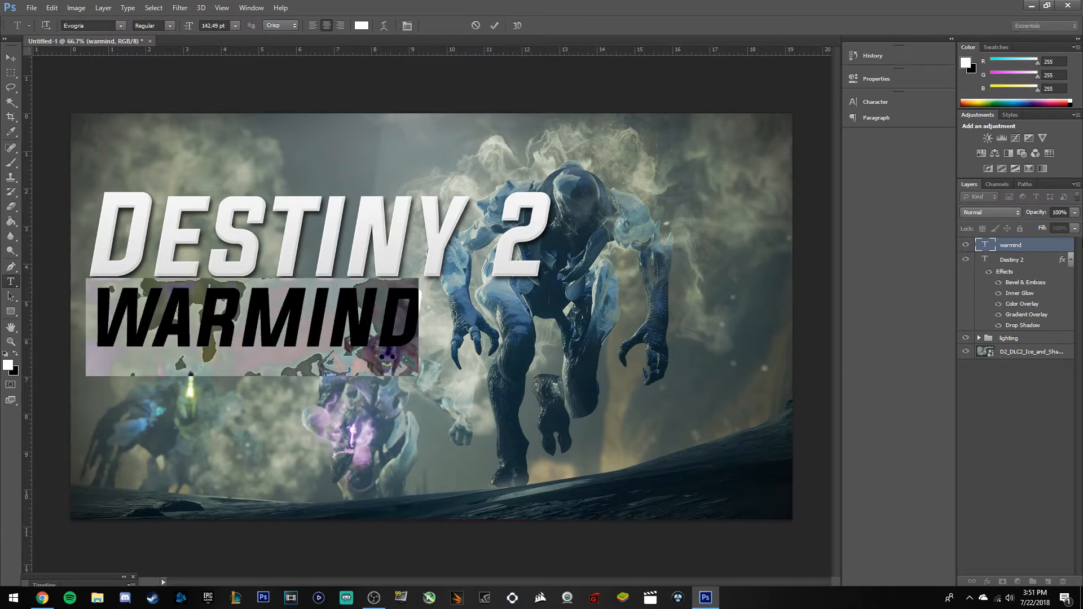
Apply the white preset style to WARMIND and set its Color Overlay to pure red ff0000.
{"action": "double_click", "coordinate": [1062, 244]}
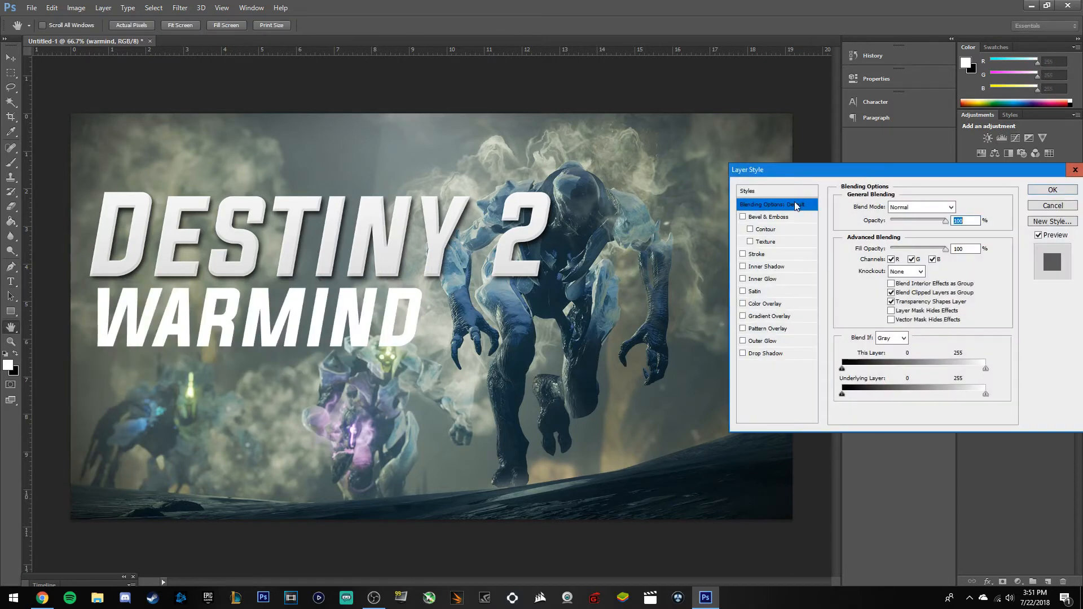
{"action": "left_click", "coordinate": [747, 191]}
{"action": "left_click", "coordinate": [915, 237]}
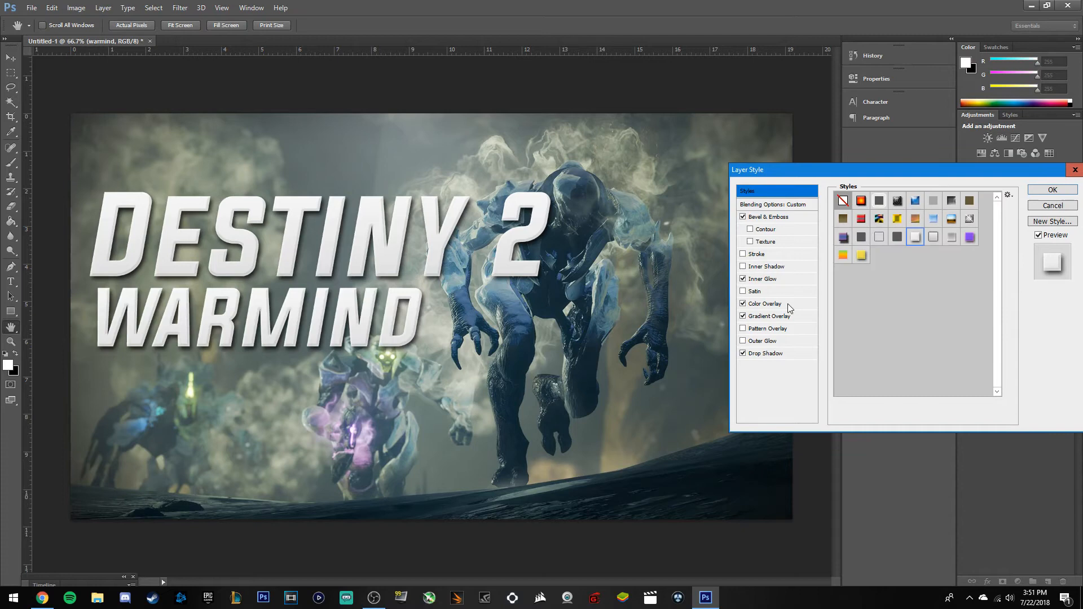
{"action": "left_click", "coordinate": [775, 305]}
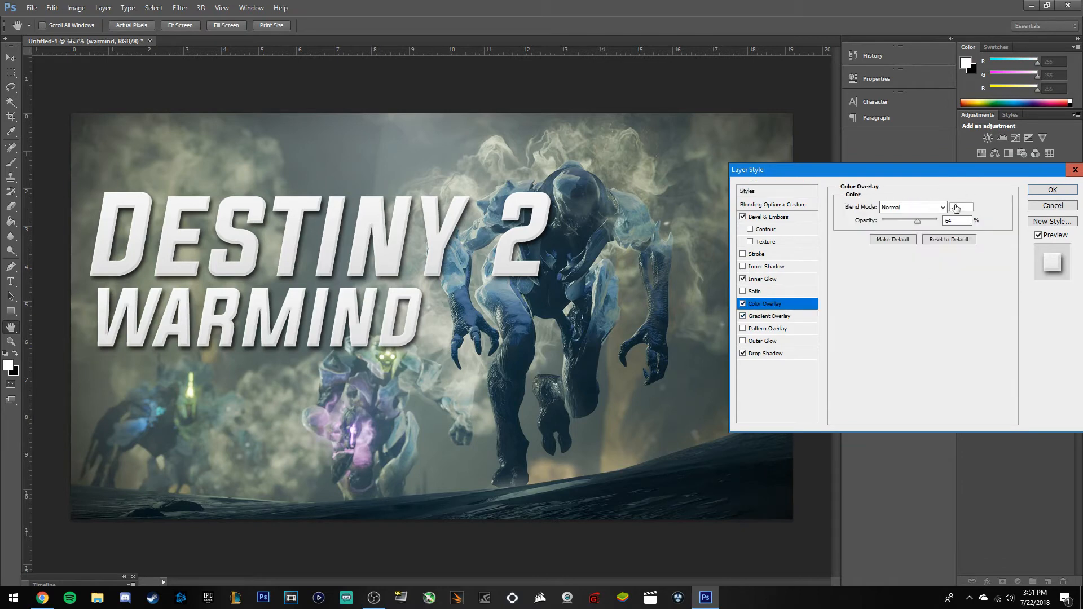
{"action": "left_click", "coordinate": [959, 208]}
{"action": "left_click_drag", "start_coordinate": [747, 311], "coordinate": [824, 285]}
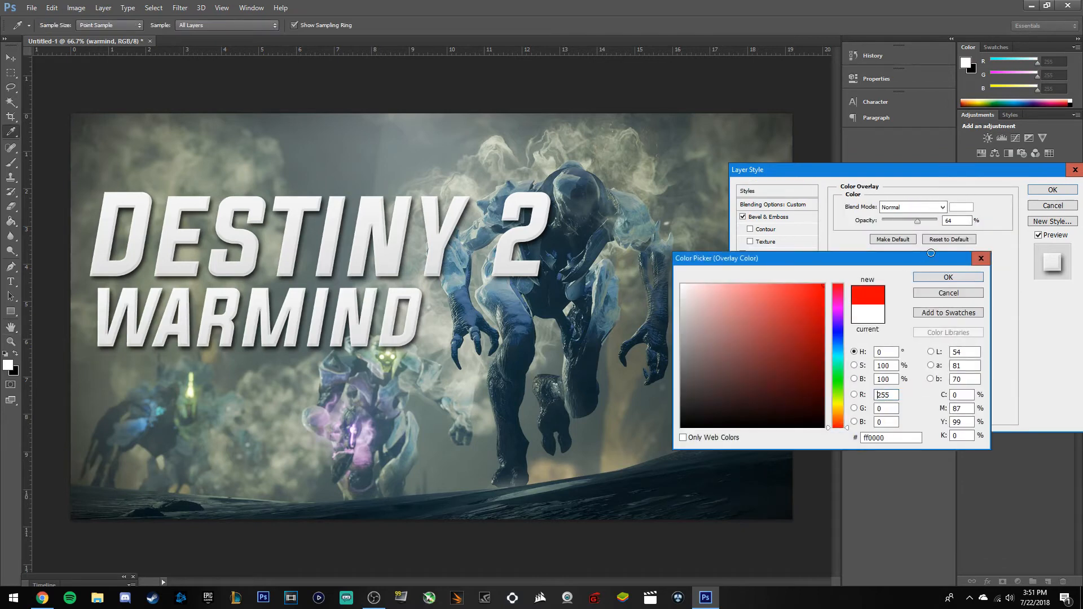
{"action": "left_click", "coordinate": [938, 281]}
{"action": "left_click", "coordinate": [1050, 190]}
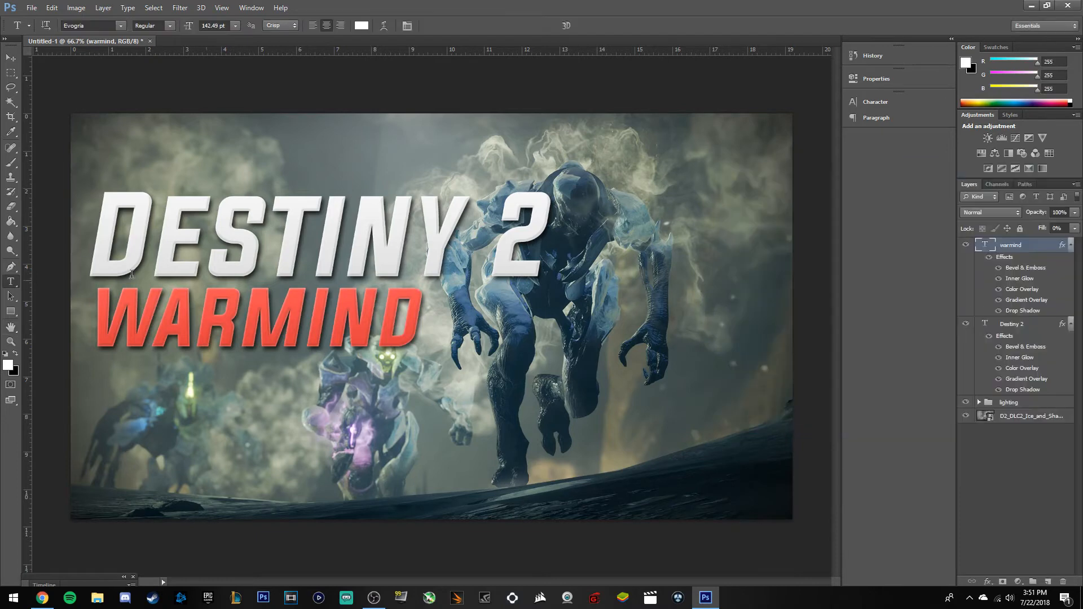
Scale WARMIND to about 162% and shift it up snugly beneath DESTINY 2.
{"action": "left_click", "coordinate": [10, 59]}
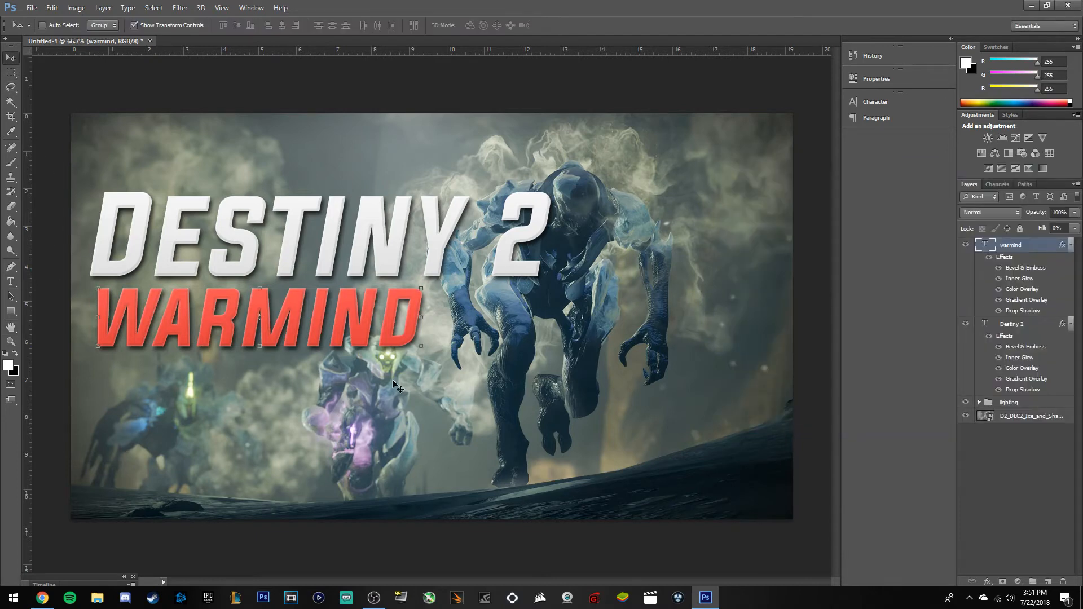
{"action": "left_click_drag", "start_coordinate": [425, 345], "coordinate": [567, 391]}
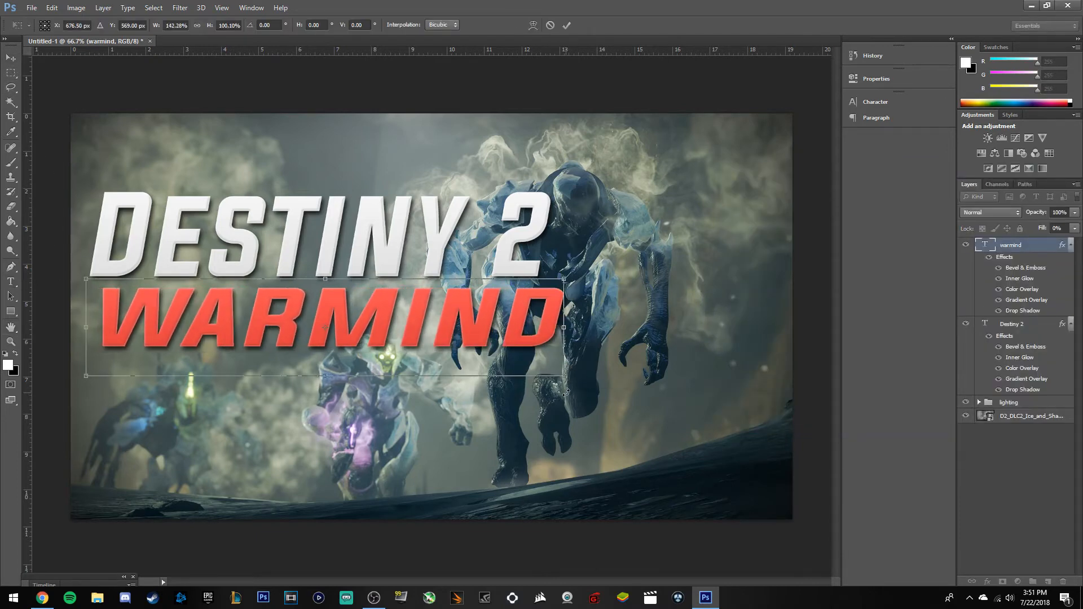
{"action": "key", "text": "ctrl+z"}
{"action": "left_click_drag", "start_coordinate": [414, 375], "coordinate": [404, 341]}
{"action": "left_click", "coordinate": [565, 26]}
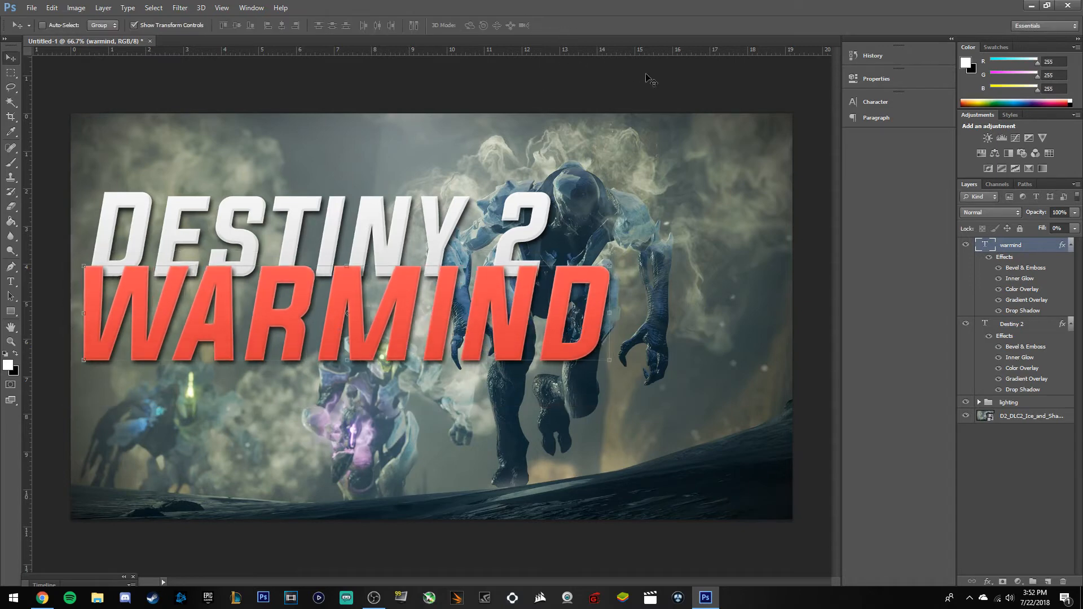
{"action": "left_click", "coordinate": [1020, 326], "text": "ctrl"}
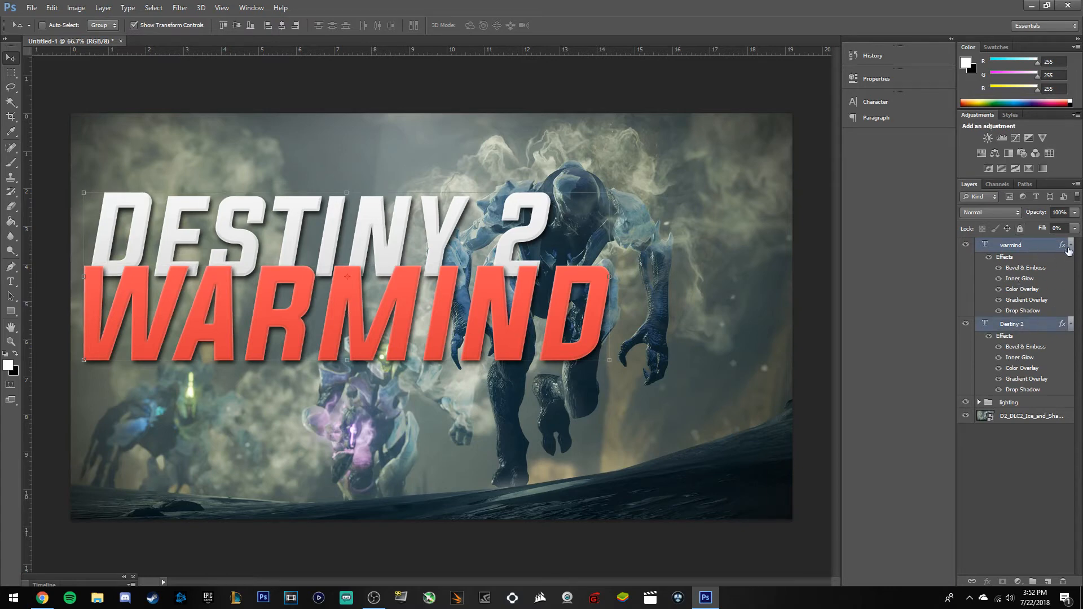
Group the DESTINY 2 and WARMIND layers into a group named Text.
{"action": "key", "text": "ctrl+g"}
{"action": "double_click", "coordinate": [1014, 245]}
{"action": "key", "text": "BackSpace"}
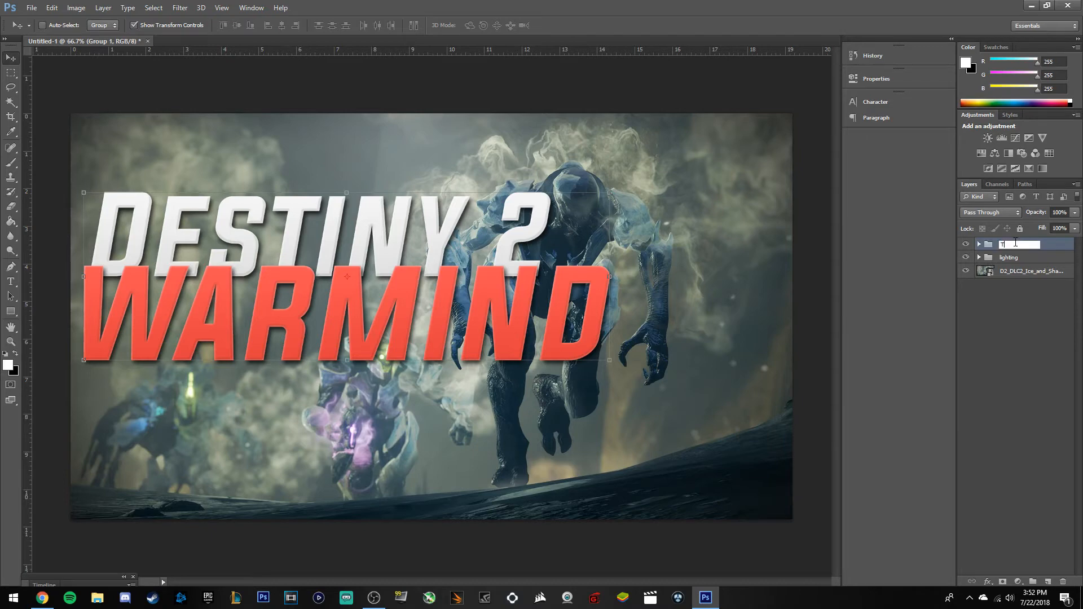
{"action": "key", "text": "Return"}
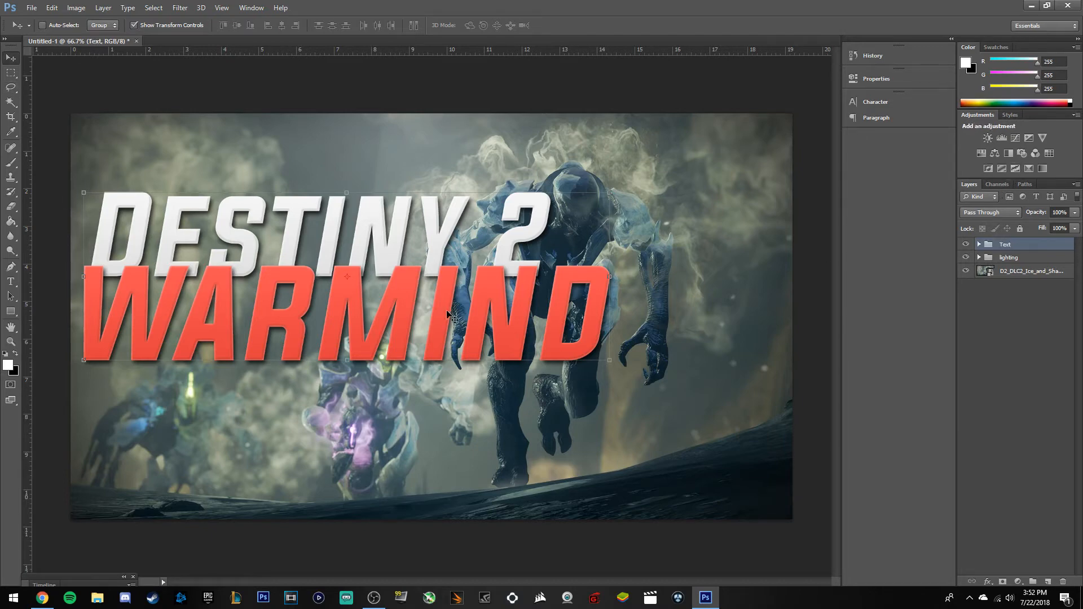
Shrink the Text group to about 76% and move it lower on the left.
{"action": "left_click_drag", "start_coordinate": [609, 192], "coordinate": [483, 232]}
{"action": "left_click_drag", "start_coordinate": [342, 312], "coordinate": [365, 326]}
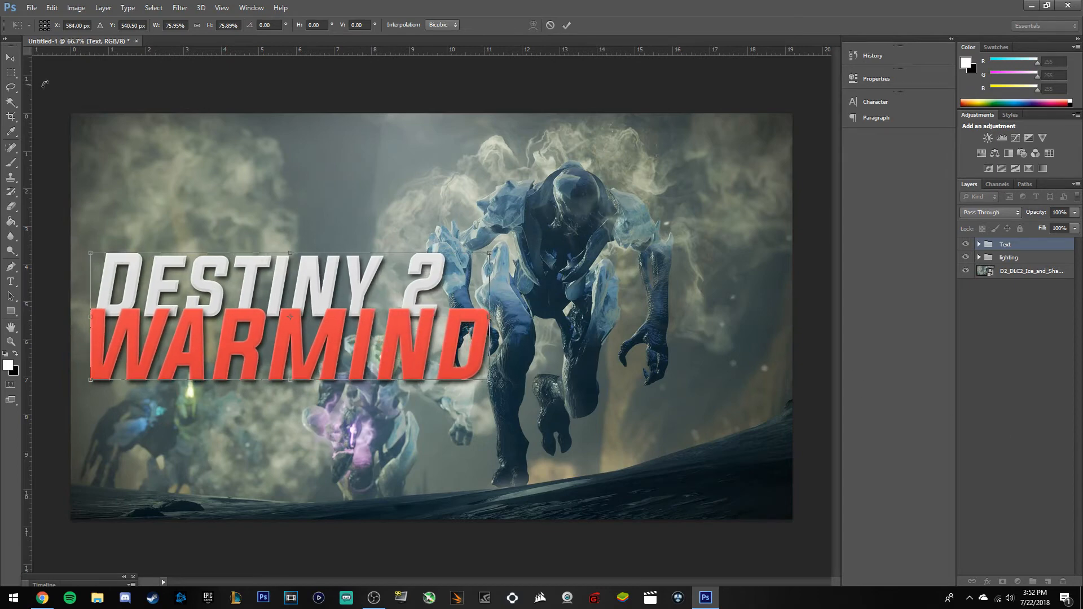
{"action": "left_click", "coordinate": [11, 73]}
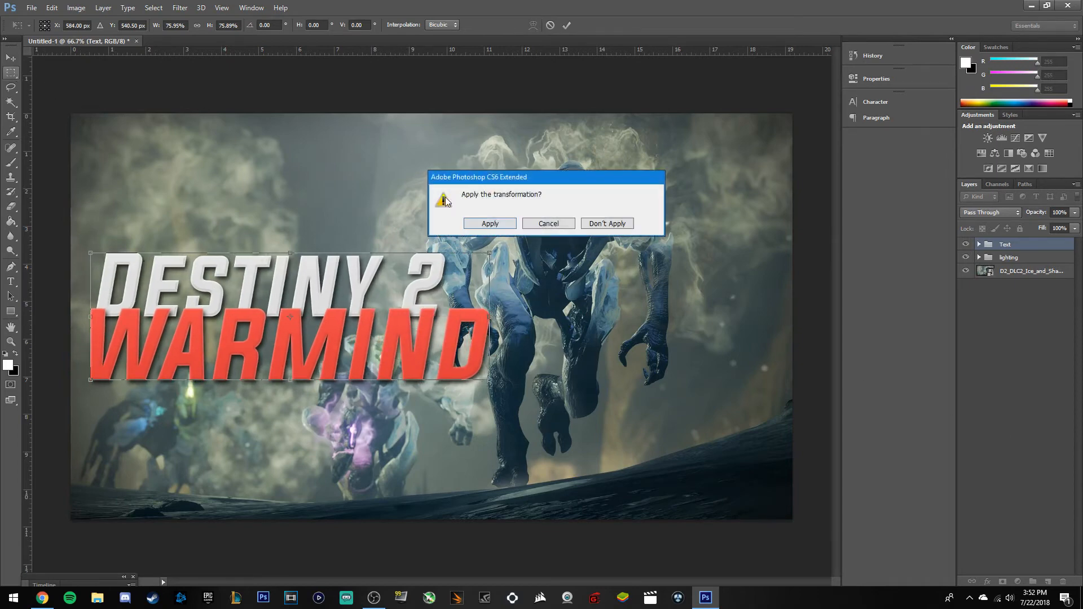
{"action": "left_click", "coordinate": [502, 224]}
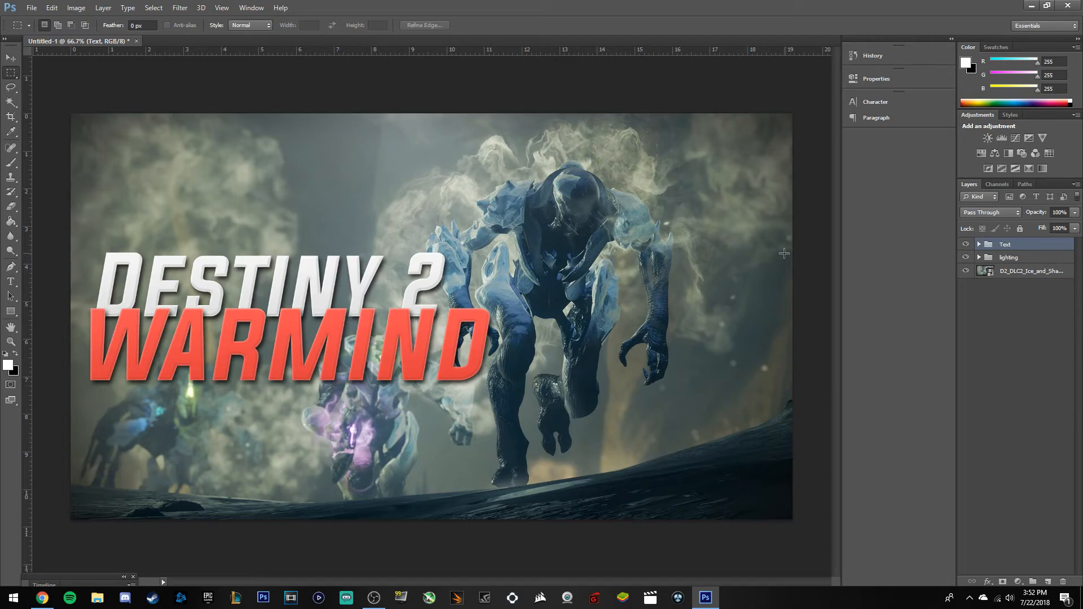
Add a Brightness/Contrast adjustment layer set to Brightness 16 and Contrast 23.
{"action": "left_click", "coordinate": [1025, 317]}
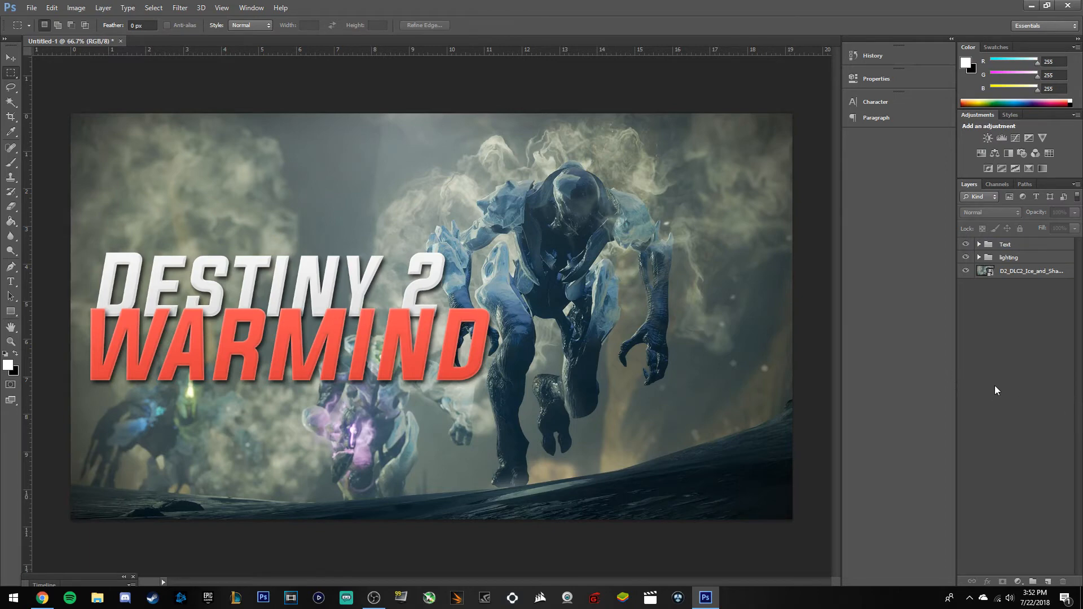
{"action": "left_click", "coordinate": [987, 139]}
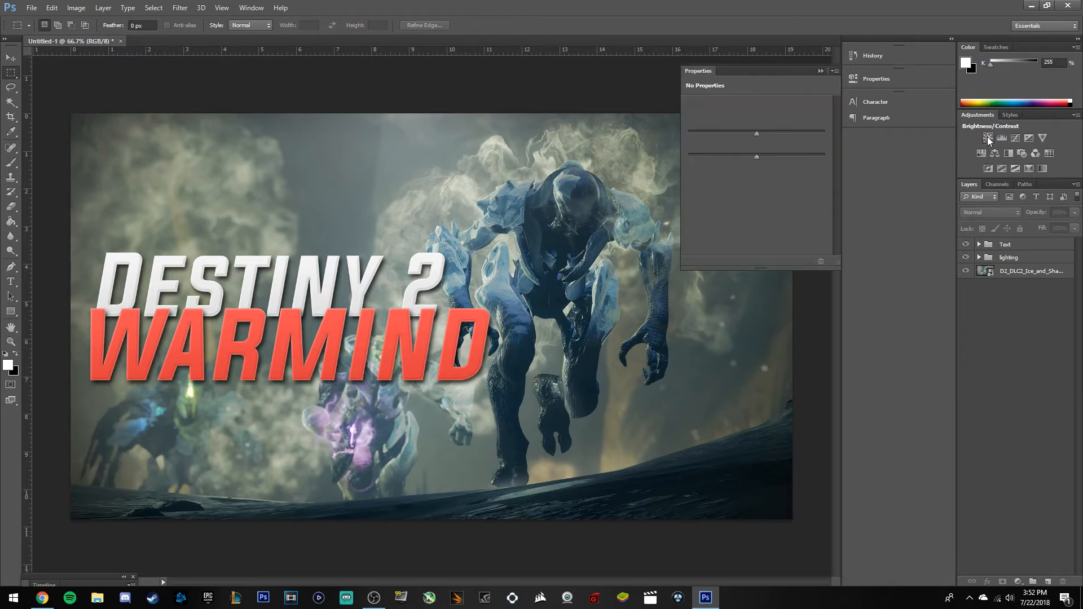
{"action": "left_click_drag", "start_coordinate": [757, 132], "coordinate": [761, 131]}
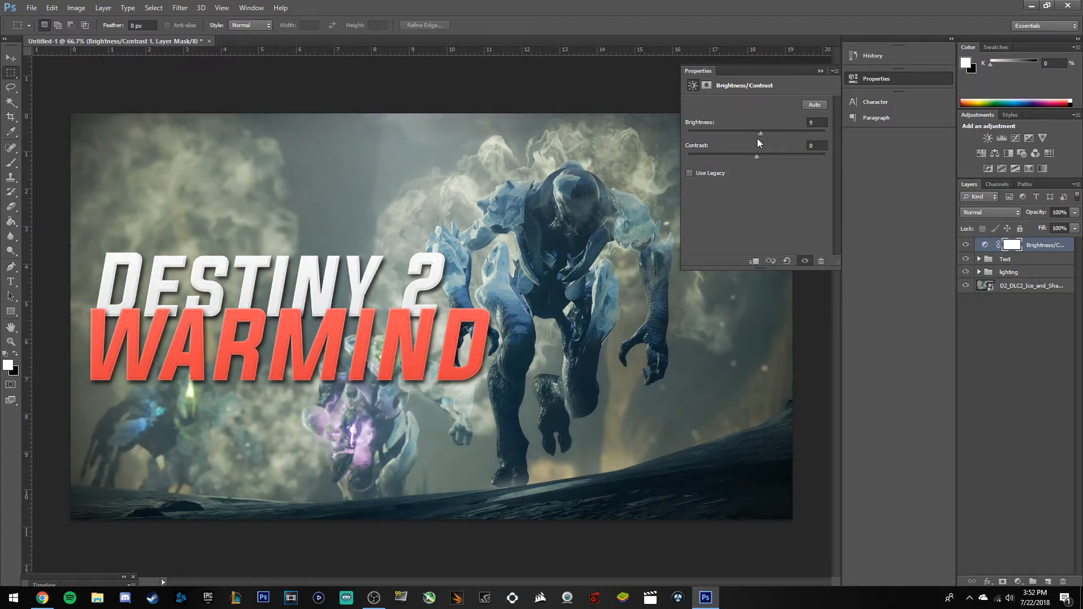
{"action": "left_click", "coordinate": [753, 133]}
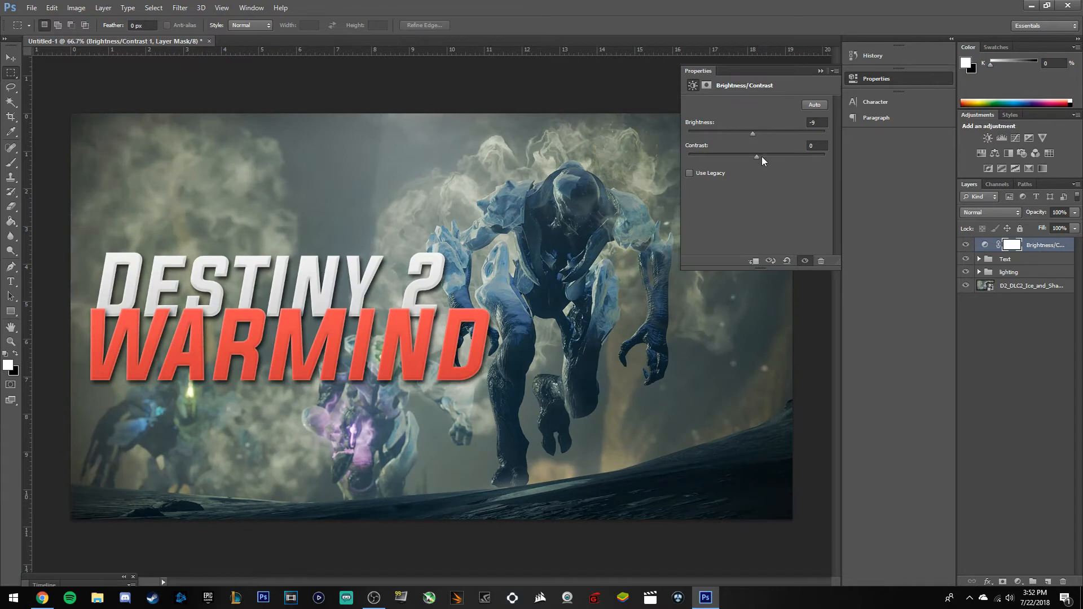
{"action": "left_click_drag", "start_coordinate": [766, 157], "coordinate": [821, 158]}
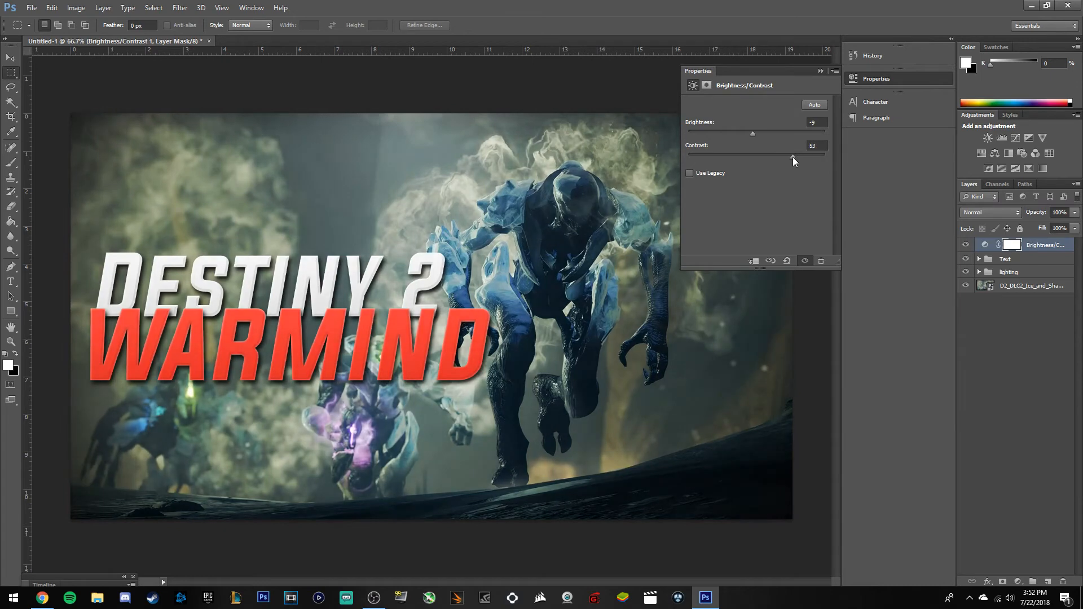
{"action": "left_click_drag", "start_coordinate": [748, 133], "coordinate": [764, 130]}
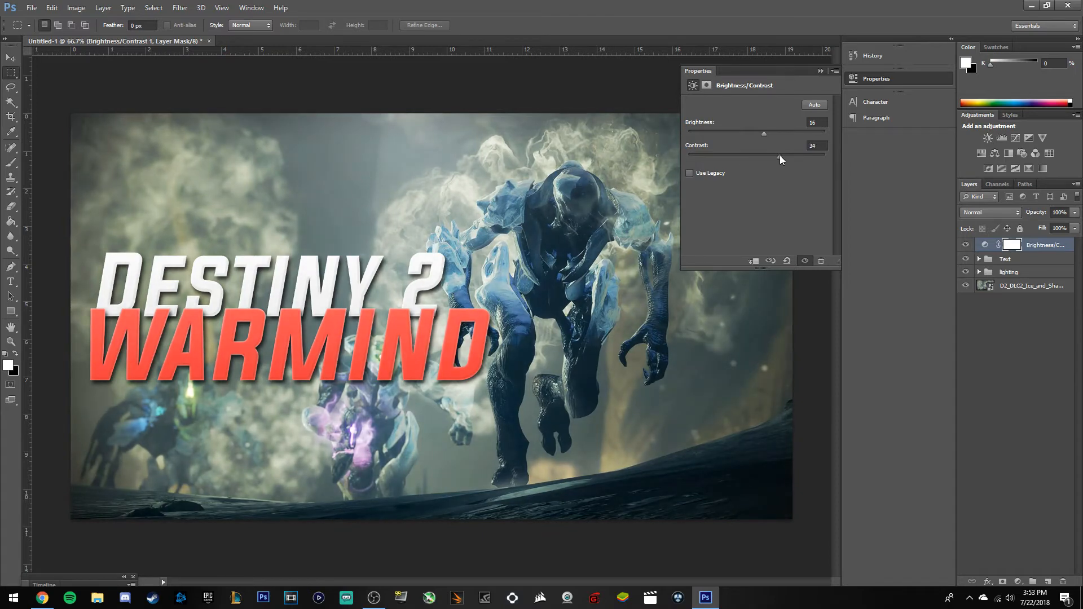
{"action": "left_click_drag", "start_coordinate": [776, 156], "coordinate": [773, 156]}
{"action": "left_click", "coordinate": [822, 73]}
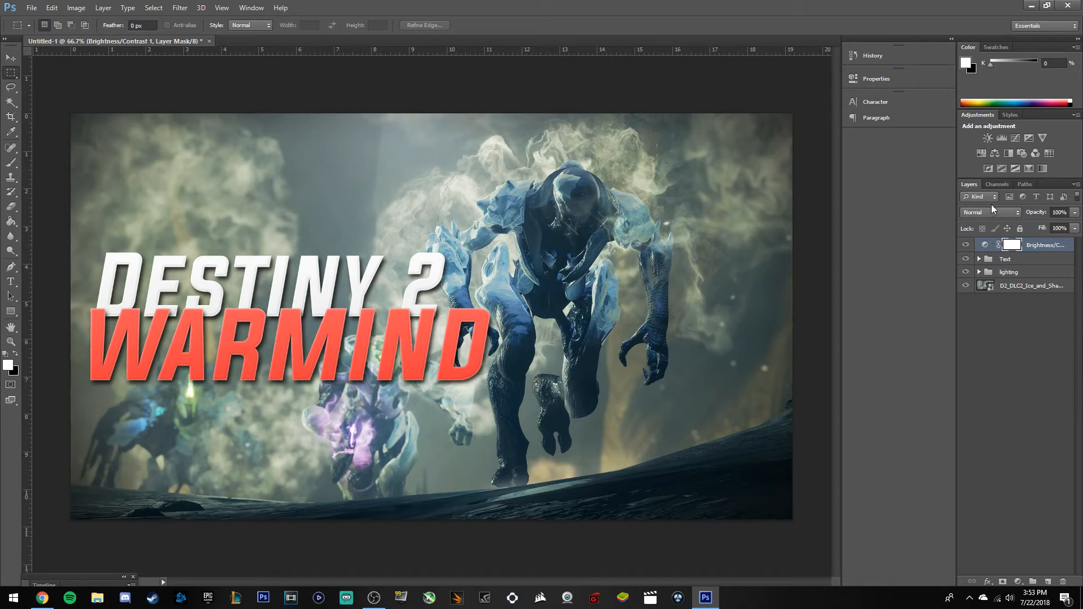
Add a Levels adjustment with the midtones set to 1.04.
{"action": "left_click", "coordinate": [1002, 137]}
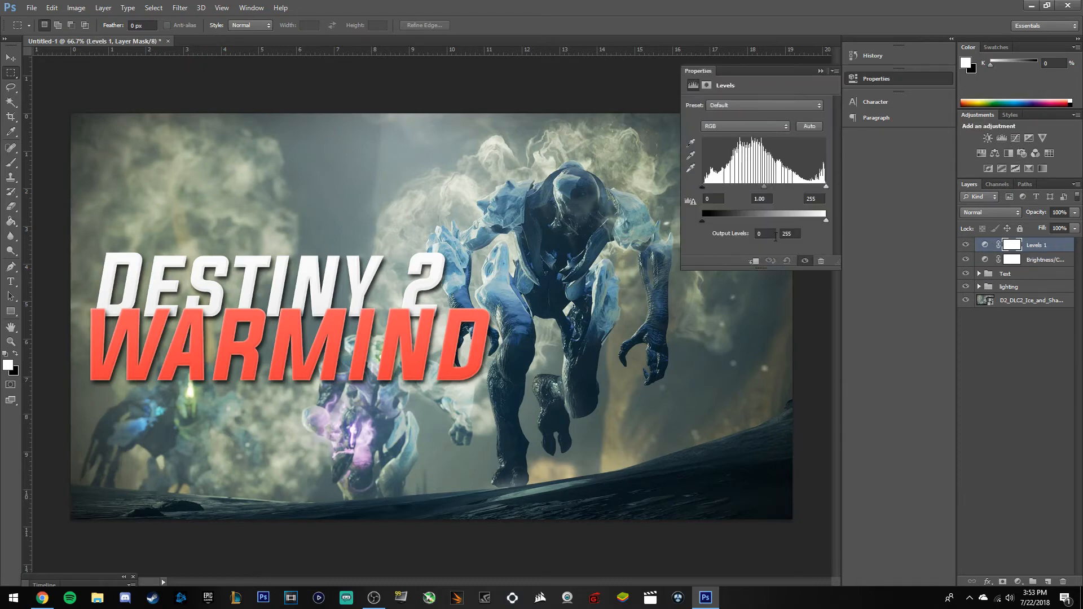
{"action": "left_click_drag", "start_coordinate": [764, 189], "coordinate": [764, 188]}
{"action": "left_click_drag", "start_coordinate": [763, 186], "coordinate": [766, 188]}
{"action": "left_click", "coordinate": [821, 71]}
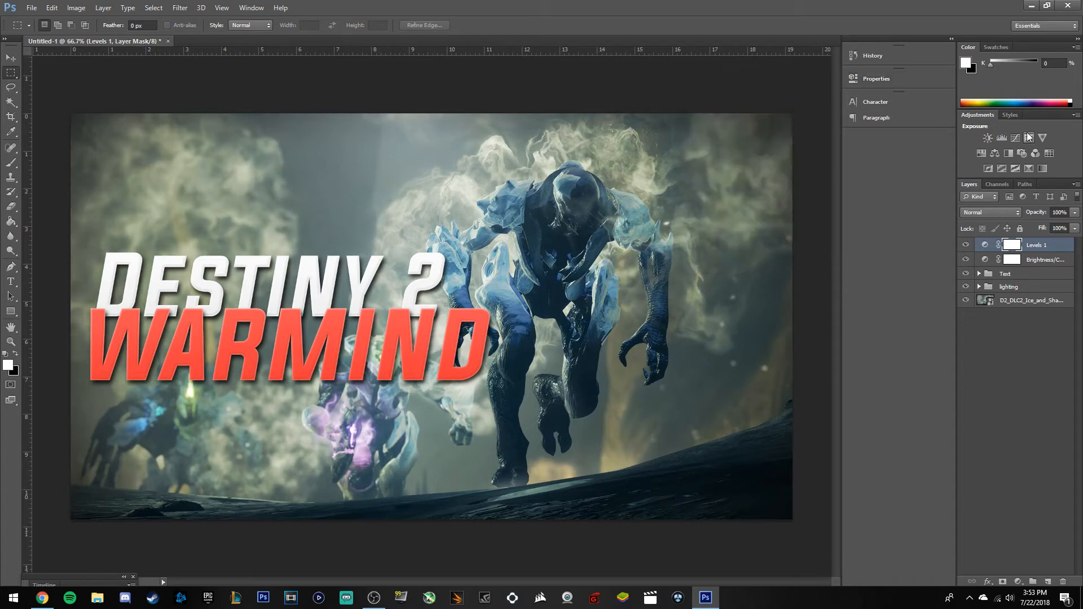
Add a Curves adjustment shaped by an upper and a lower point to soften the tones.
{"action": "left_click", "coordinate": [1015, 138]}
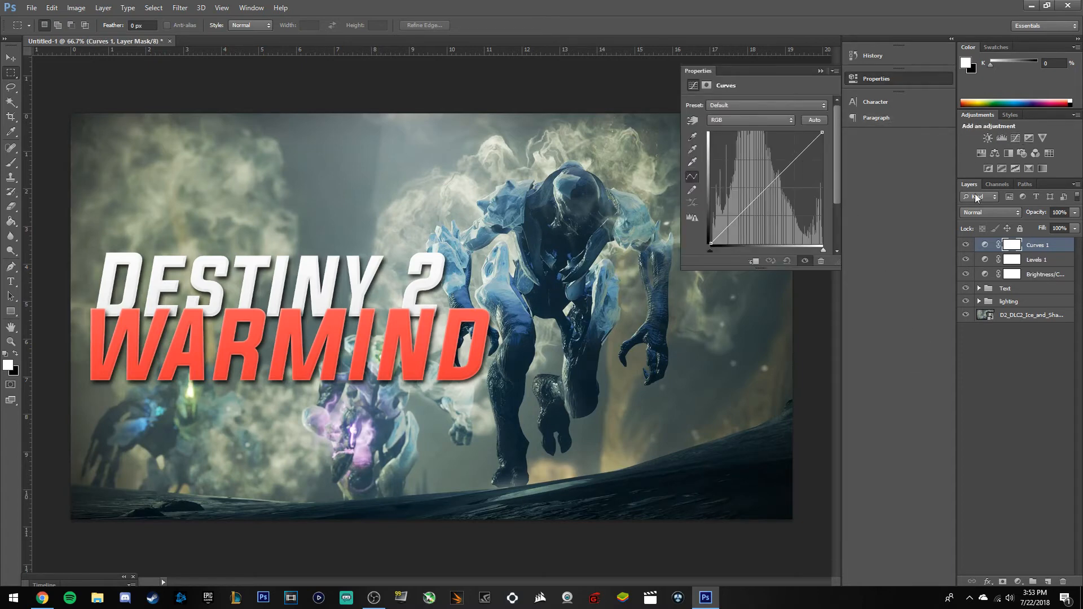
{"action": "left_click_drag", "start_coordinate": [793, 162], "coordinate": [793, 157]}
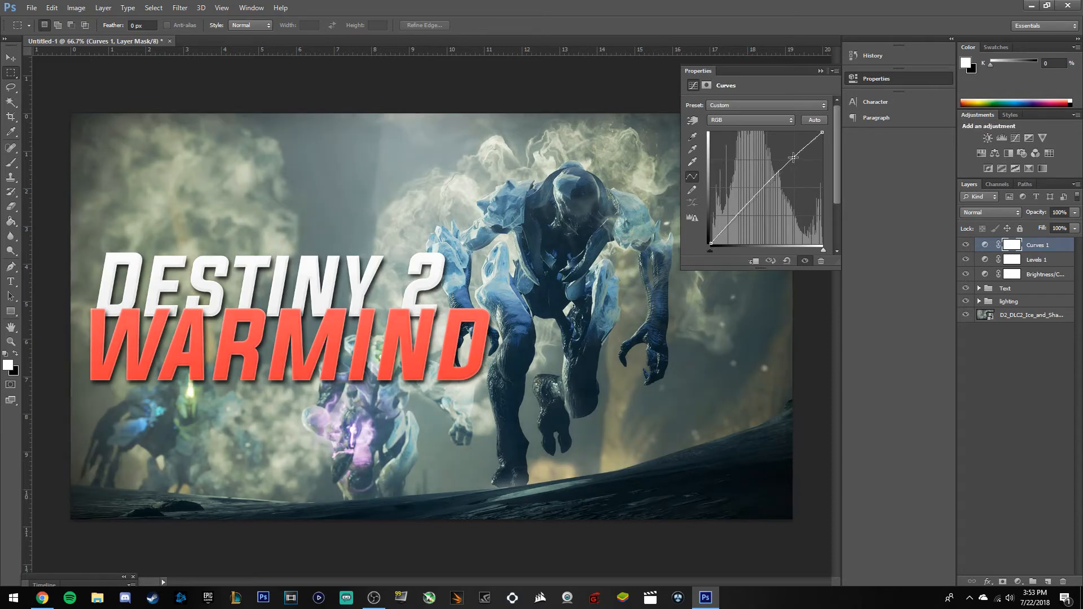
{"action": "left_click", "coordinate": [739, 222]}
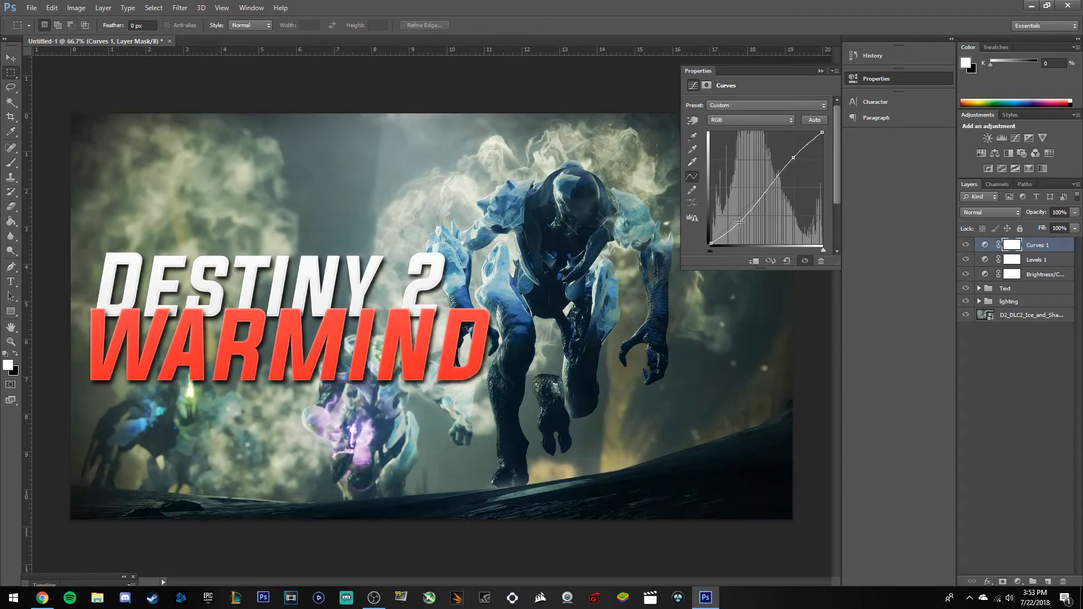
{"action": "left_click_drag", "start_coordinate": [738, 222], "coordinate": [740, 219]}
{"action": "left_click", "coordinate": [793, 158]}
{"action": "left_click_drag", "start_coordinate": [793, 159], "coordinate": [796, 162]}
{"action": "left_click_drag", "start_coordinate": [740, 221], "coordinate": [736, 215]}
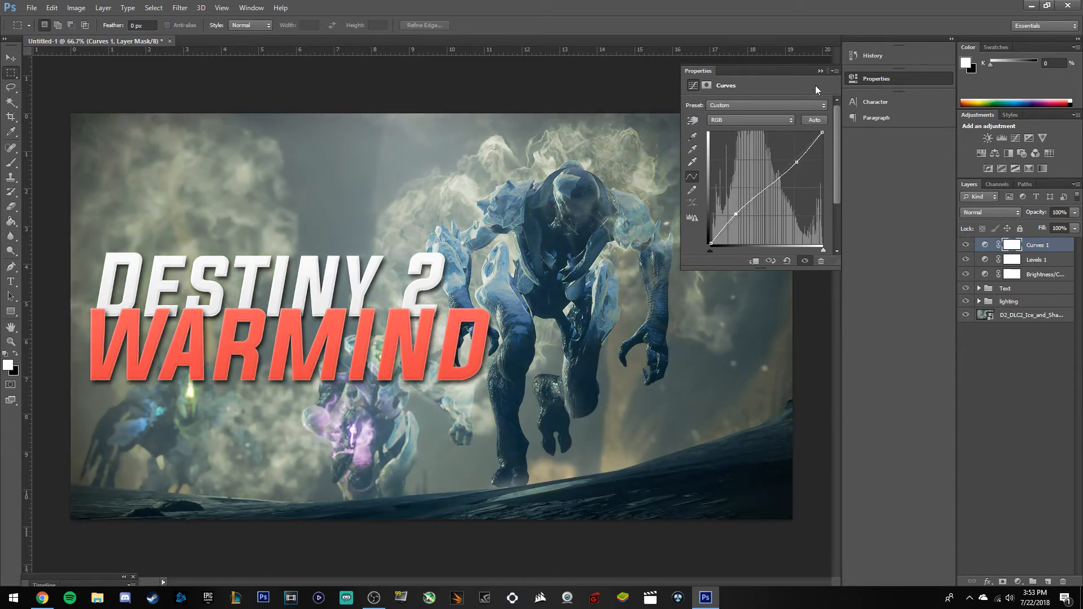
{"action": "left_click", "coordinate": [820, 71]}
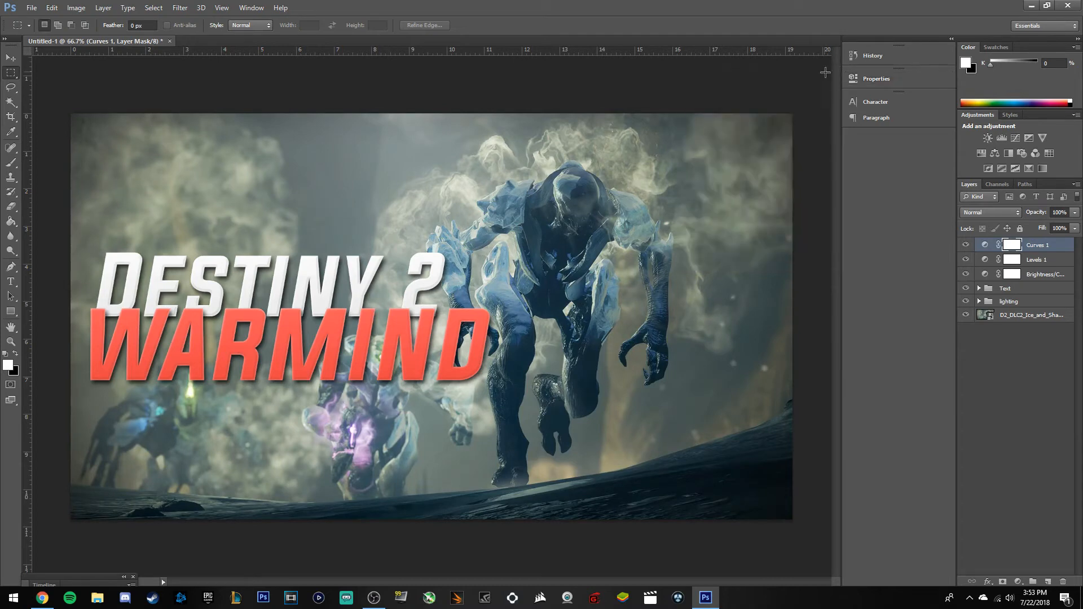
Add an Exposure adjustment with Offset +0.0207 and Gamma Correction 0.90.
{"action": "left_click", "coordinate": [1028, 137]}
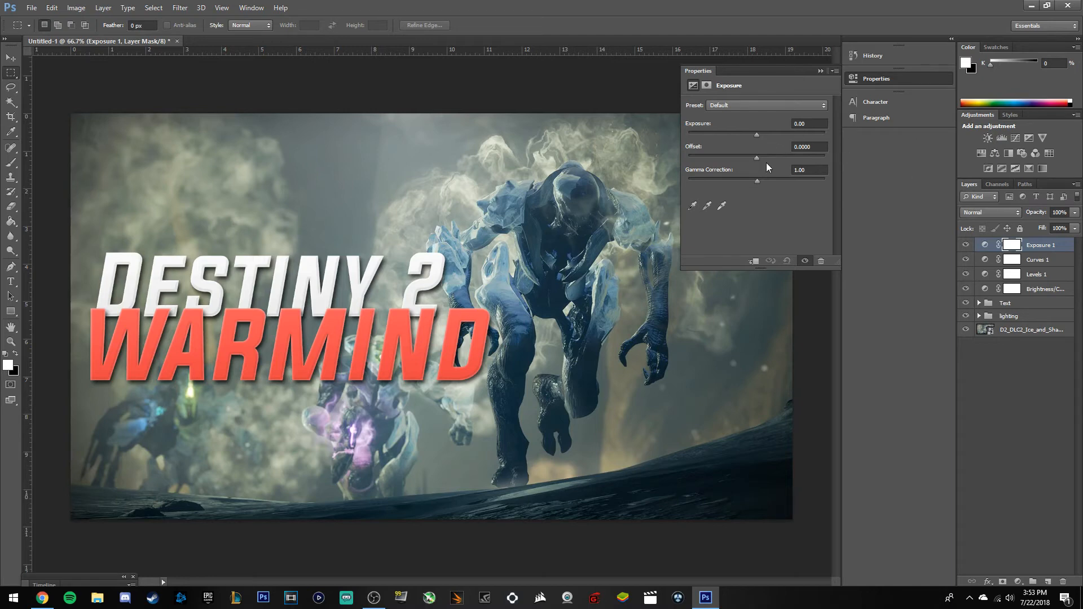
{"action": "left_click_drag", "start_coordinate": [752, 134], "coordinate": [759, 131]}
{"action": "left_click", "coordinate": [760, 155]}
{"action": "left_click_drag", "start_coordinate": [757, 156], "coordinate": [760, 156]}
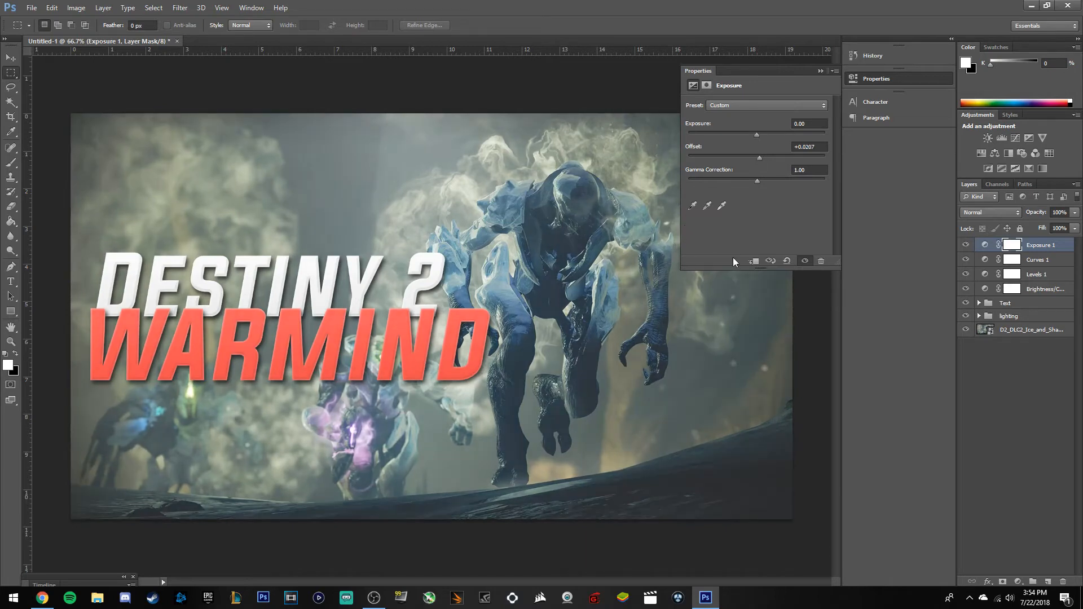
{"action": "left_click_drag", "start_coordinate": [759, 177], "coordinate": [762, 177]}
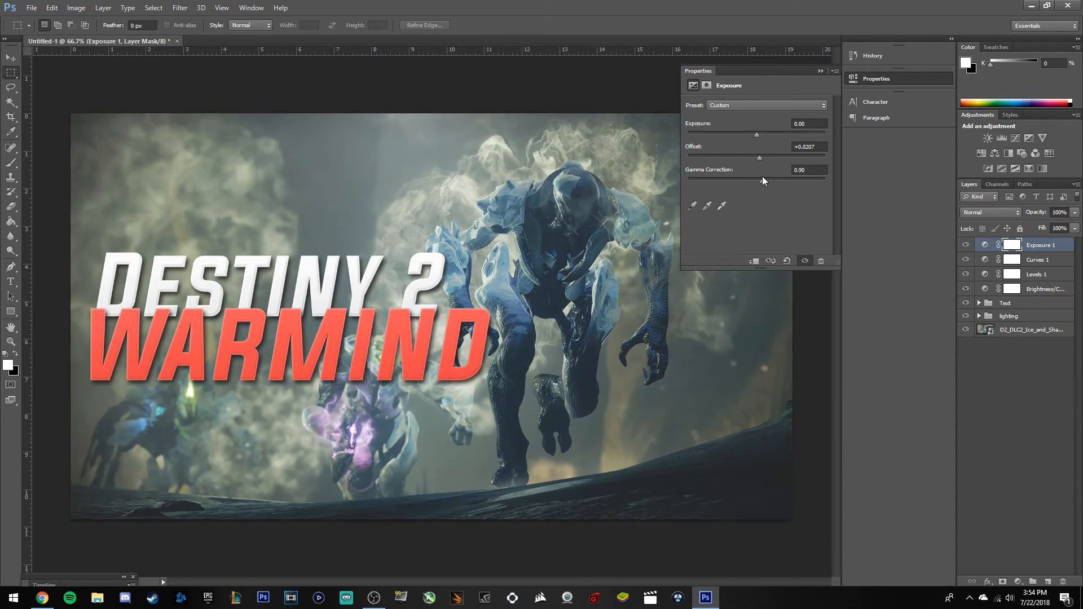
{"action": "left_click", "coordinate": [820, 71]}
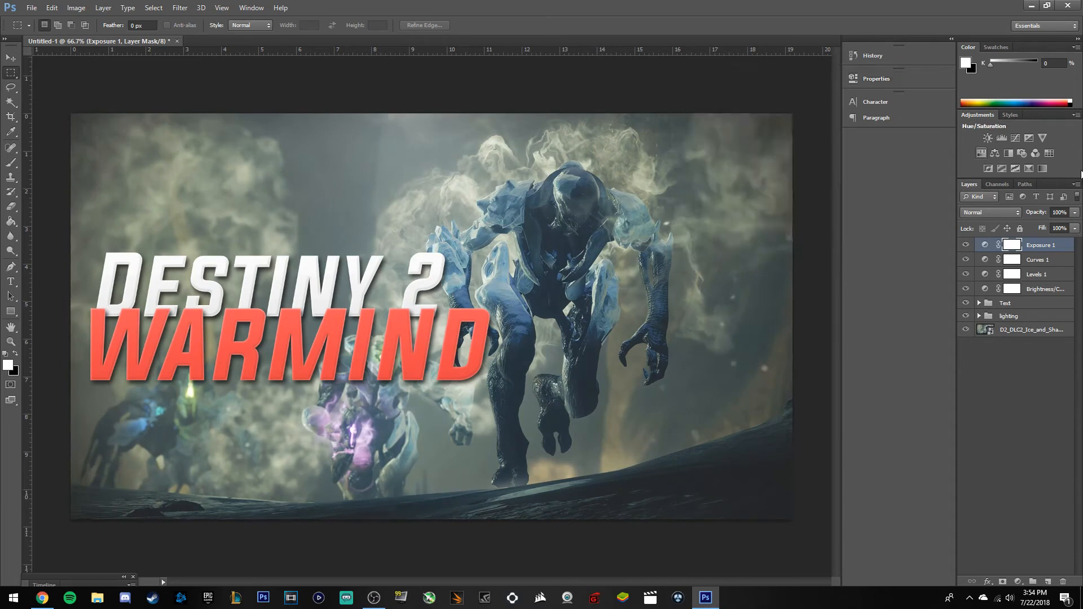
Add a Vibrance adjustment layer with Vibrance +2 and Saturation +7.
{"action": "left_click", "coordinate": [1042, 138]}
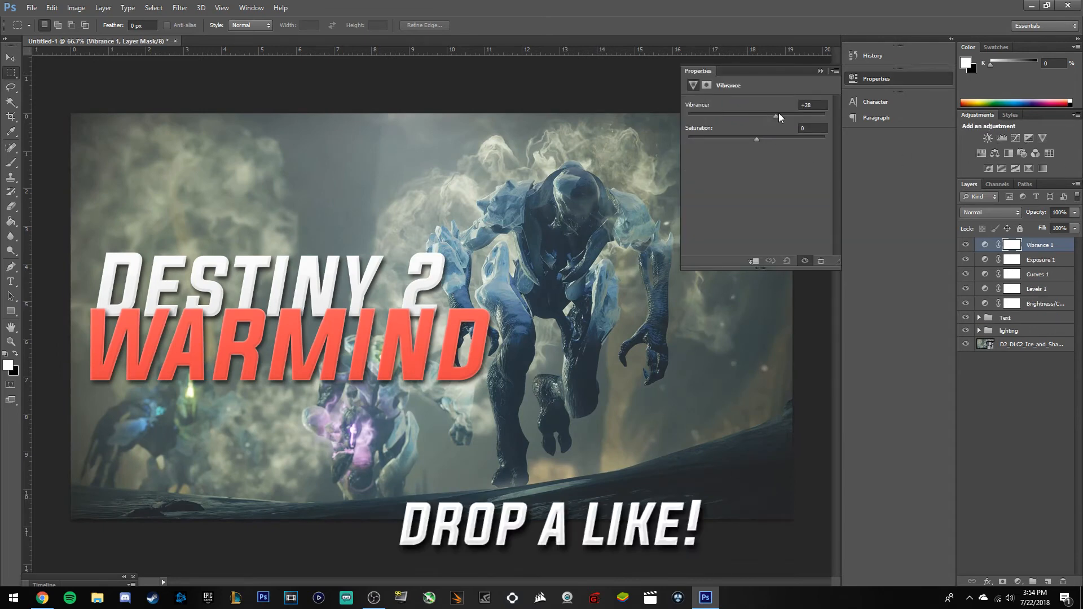
{"action": "left_click_drag", "start_coordinate": [811, 114], "coordinate": [759, 142]}
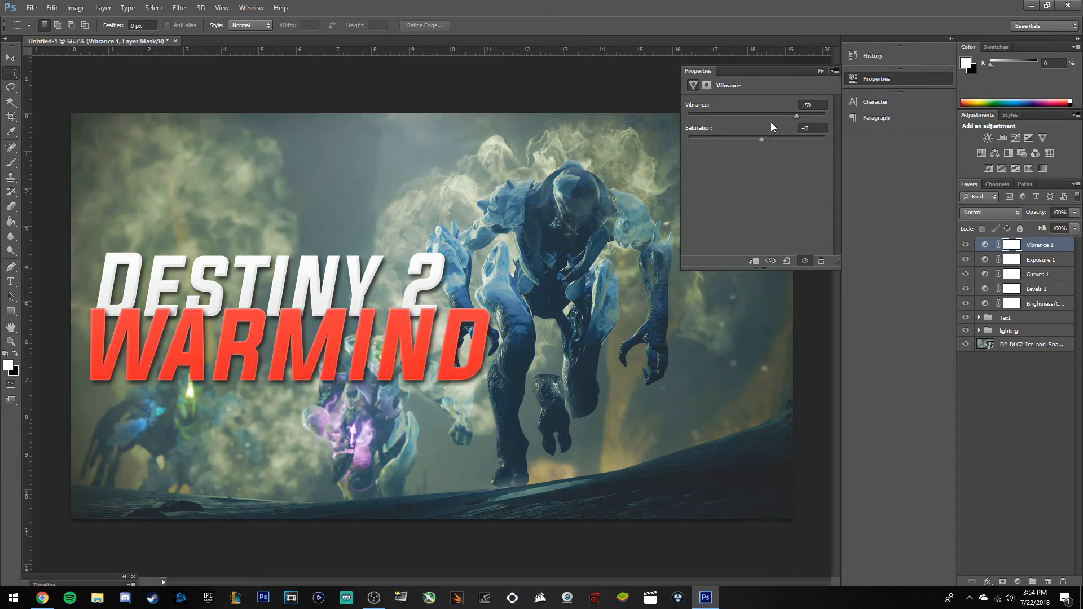
{"action": "left_click_drag", "start_coordinate": [736, 116], "coordinate": [755, 116]}
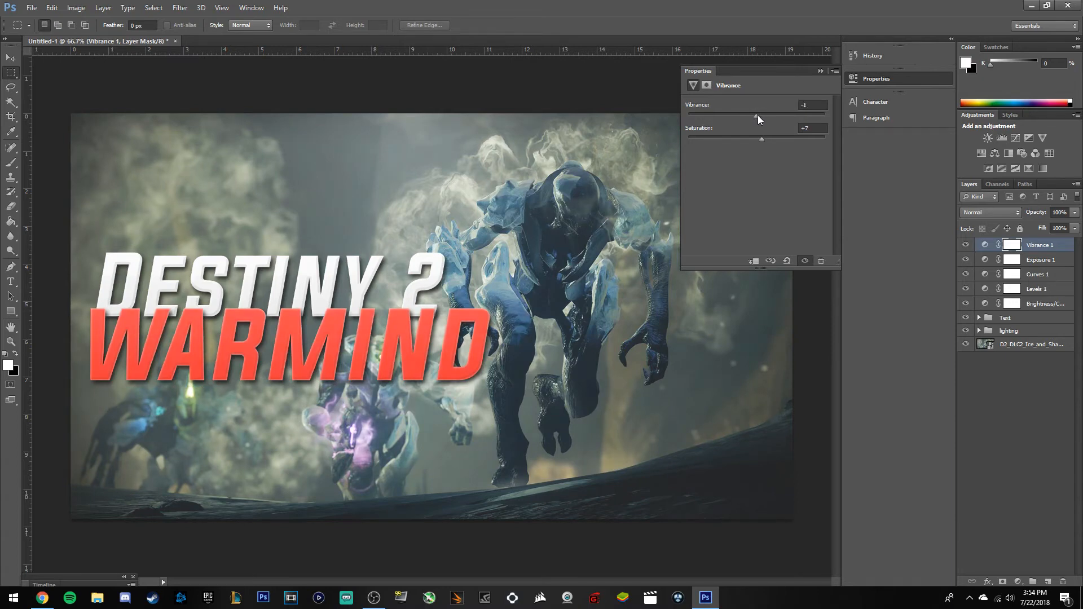
{"action": "left_click", "coordinate": [820, 70]}
{"action": "left_click", "coordinate": [1027, 357]}
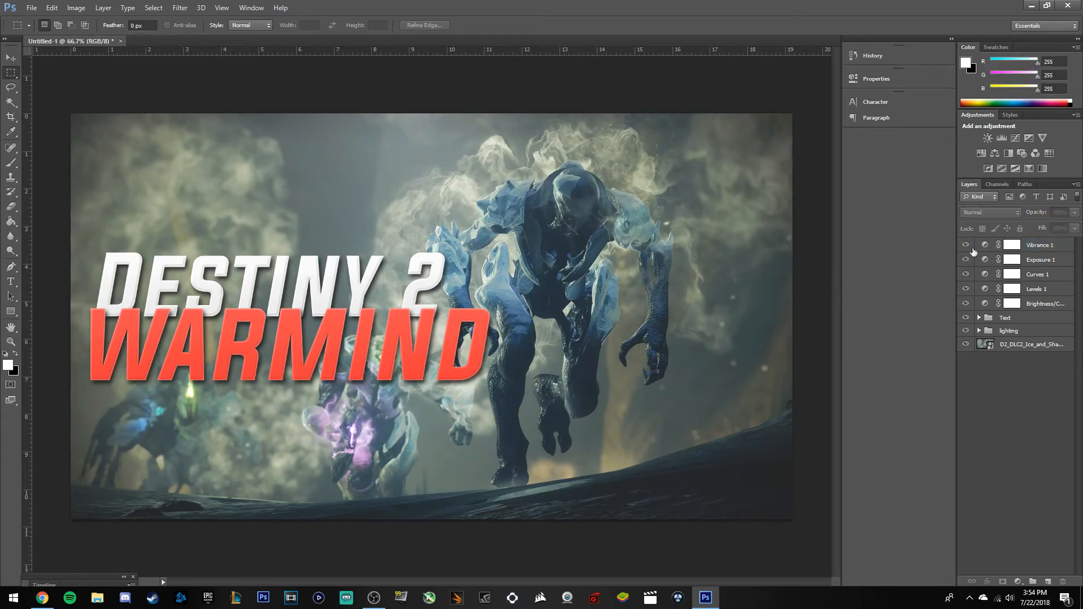
Group Vibrance 1 through Brightness/Contrast with Ctrl+G and name the group 'Effects'.
{"action": "left_click", "coordinate": [1048, 244]}
{"action": "left_click", "coordinate": [1036, 306], "text": "shift"}
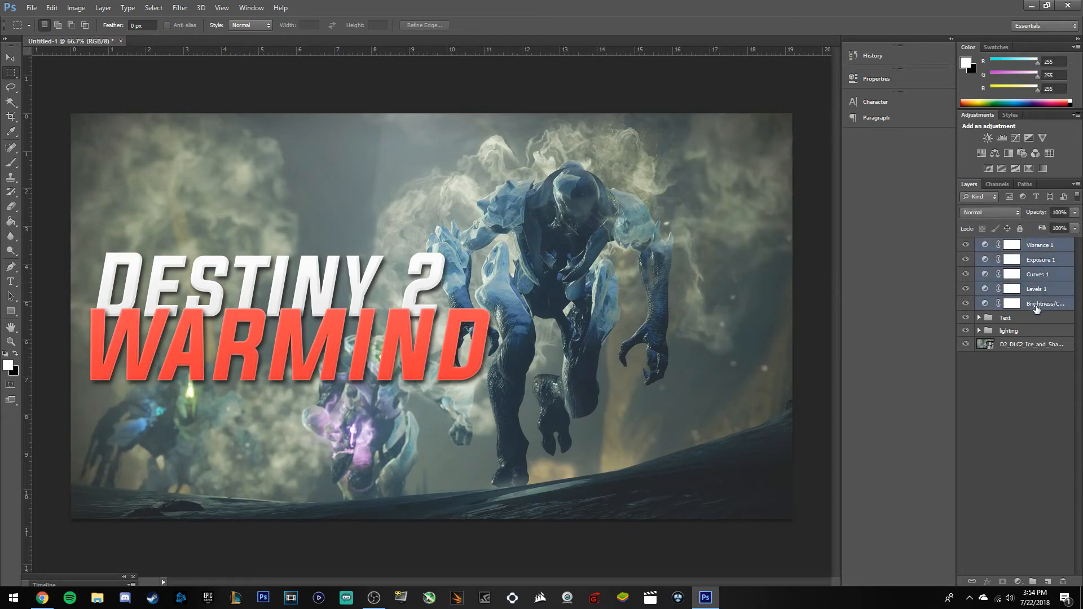
{"action": "key", "text": "ctrl+g"}
{"action": "double_click", "coordinate": [1015, 245]}
{"action": "type", "text": "Effects"}
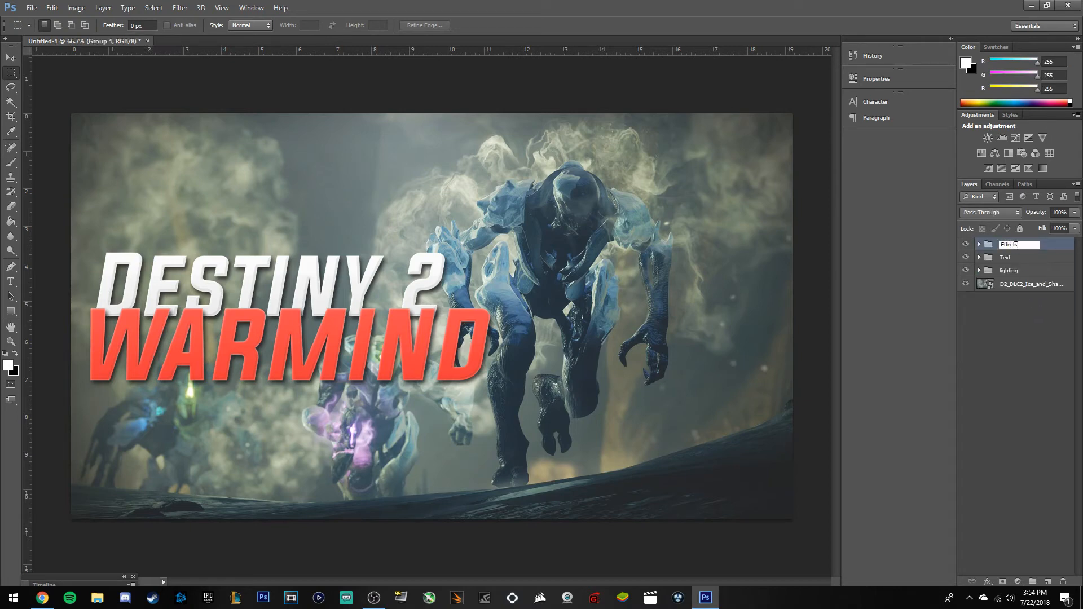
{"action": "key", "text": "Return"}
{"action": "left_click", "coordinate": [1017, 347]}
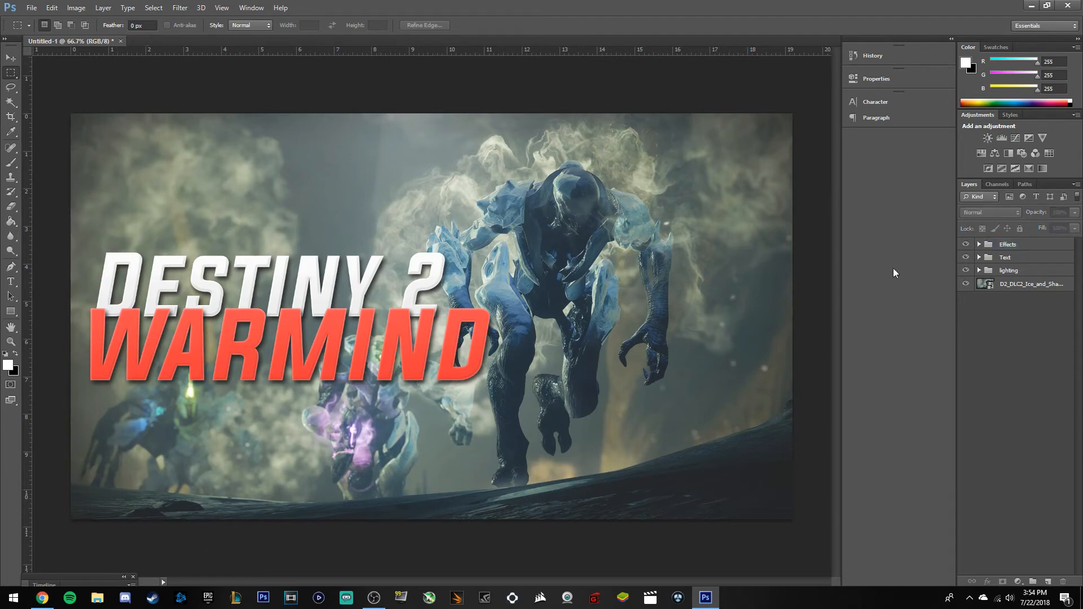
Select the layers from the Effects group down to the D2_DLC2 background image.
{"action": "left_click", "coordinate": [1015, 246]}
{"action": "left_click", "coordinate": [1036, 292]}
{"action": "left_click", "coordinate": [1029, 246]}
{"action": "left_click", "coordinate": [1028, 287], "text": "shift"}
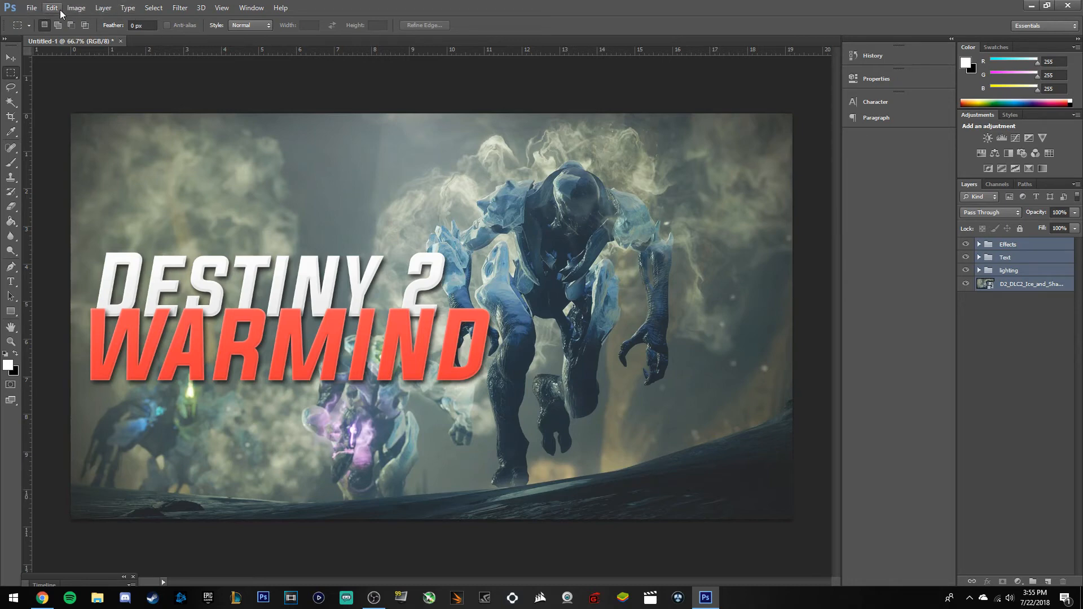
Add a new empty layer, attempt High Pass on it, then delete it after the error.
{"action": "left_click", "coordinate": [103, 8]}
{"action": "mouse_move", "coordinate": [123, 9]}
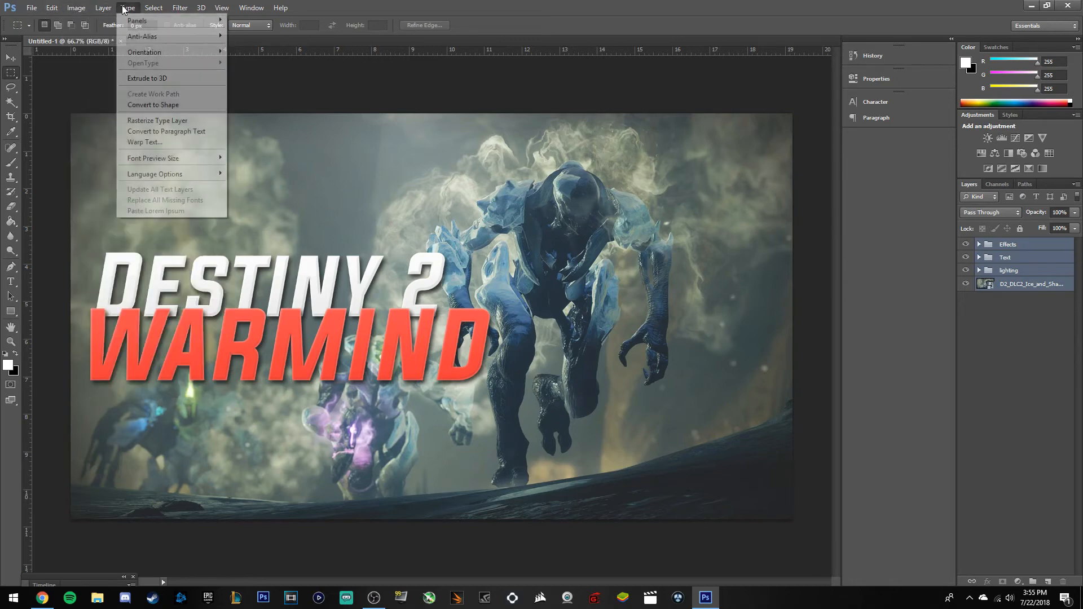
{"action": "mouse_move", "coordinate": [180, 7]}
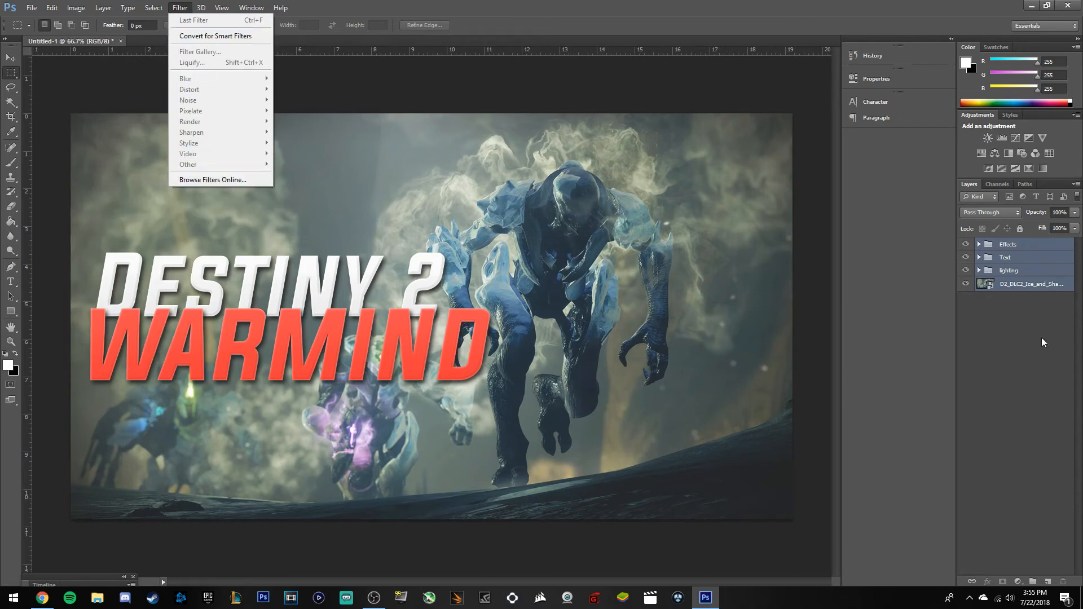
{"action": "left_click", "coordinate": [1016, 325]}
{"action": "left_click", "coordinate": [1048, 582]}
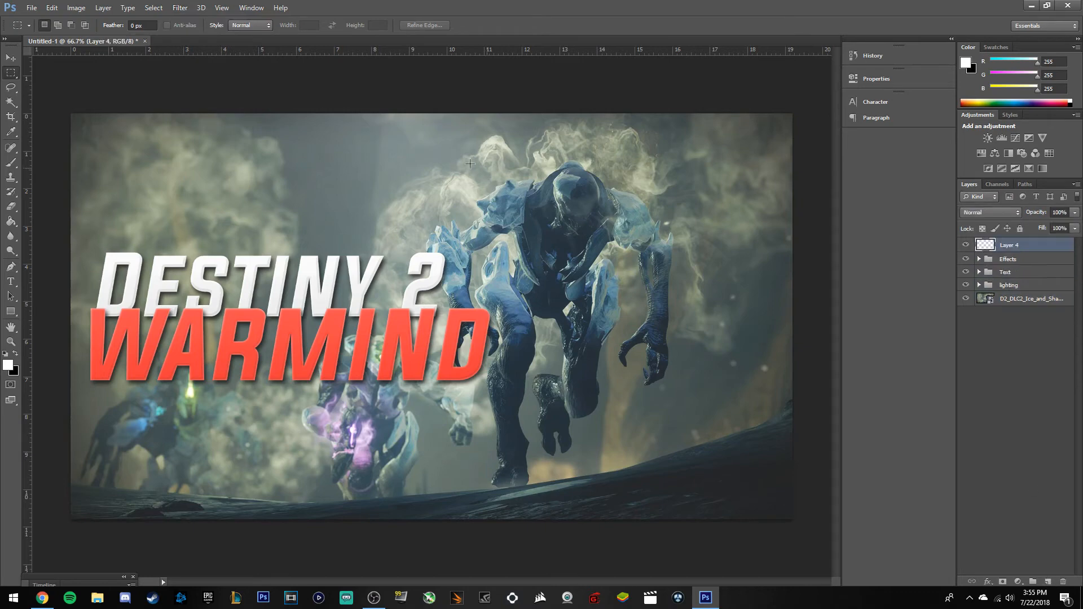
{"action": "left_click", "coordinate": [180, 8]}
{"action": "mouse_move", "coordinate": [188, 164]}
{"action": "left_click", "coordinate": [300, 175]}
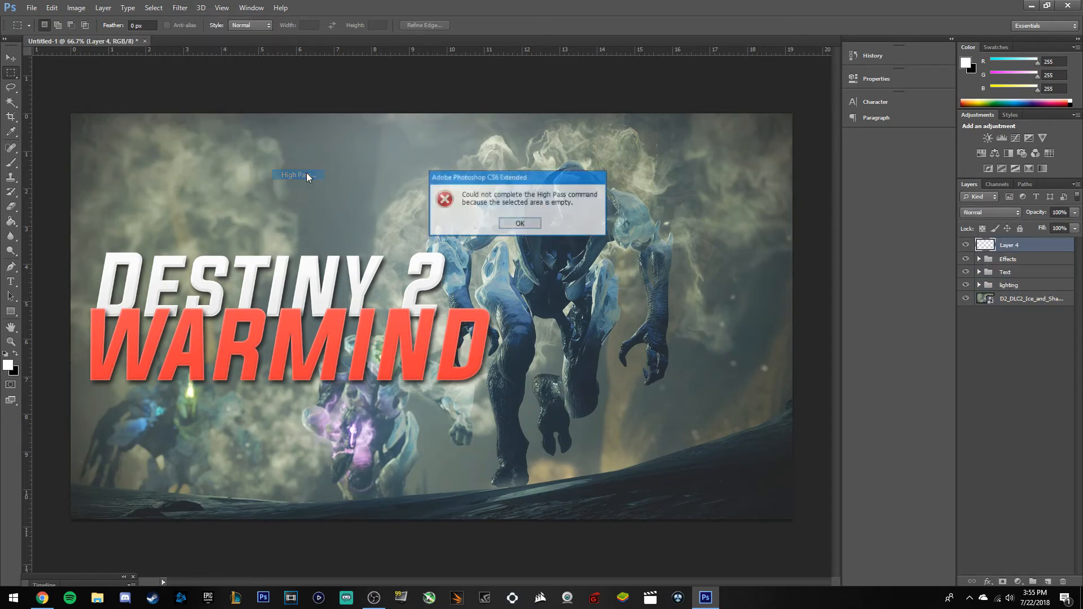
{"action": "left_click", "coordinate": [515, 225]}
{"action": "key", "text": "Delete"}
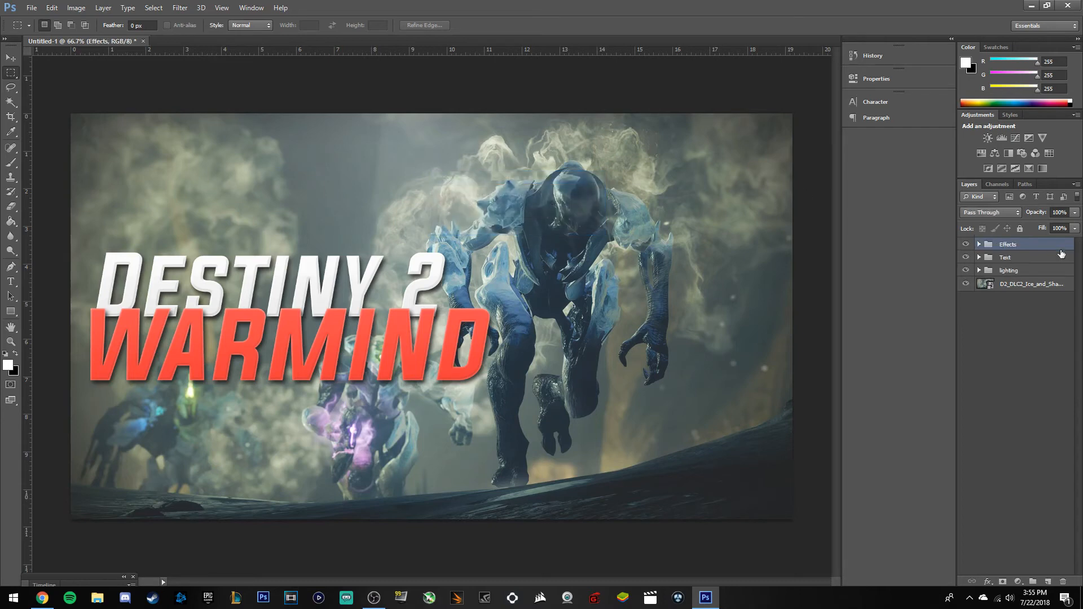
Group the four layers as 'Thumbnail', then duplicate and merge the group into one layer.
{"action": "left_click", "coordinate": [1024, 290], "text": "shift"}
{"action": "key", "text": "ctrl+g"}
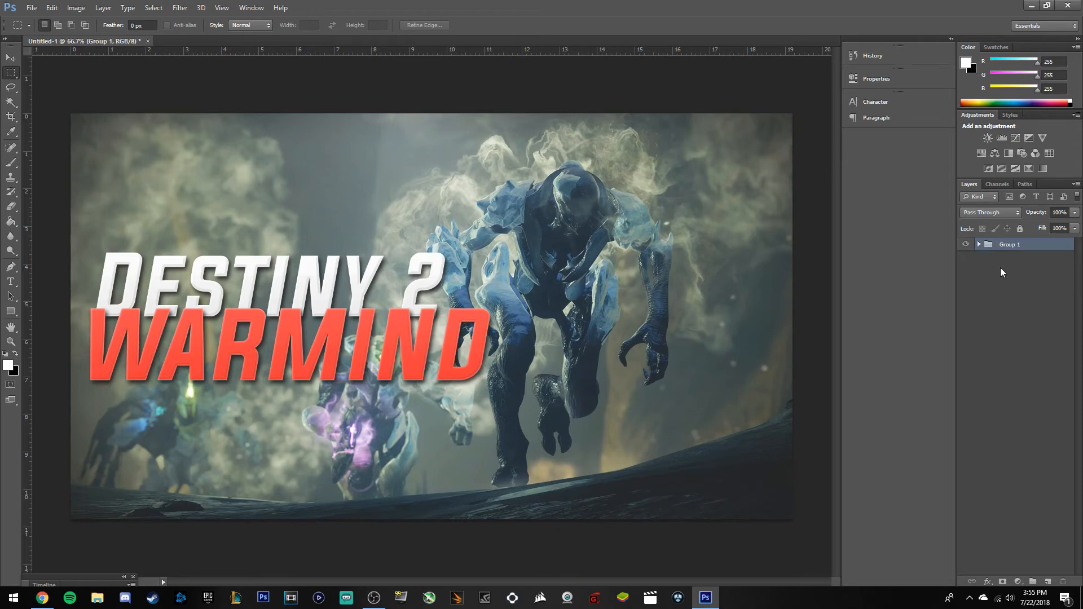
{"action": "double_click", "coordinate": [1014, 245]}
{"action": "key", "text": "BackSpace"}
{"action": "type", "text": "Thumbnail"}
{"action": "key", "text": "Return"}
{"action": "key", "text": "ctrl+j"}
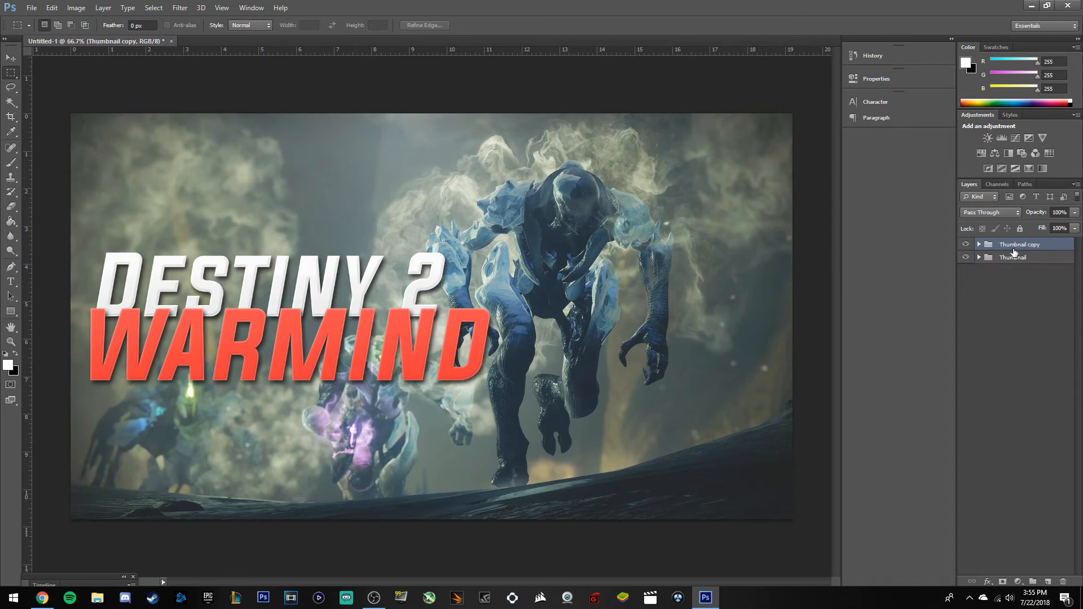
{"action": "key", "text": "ctrl+e"}
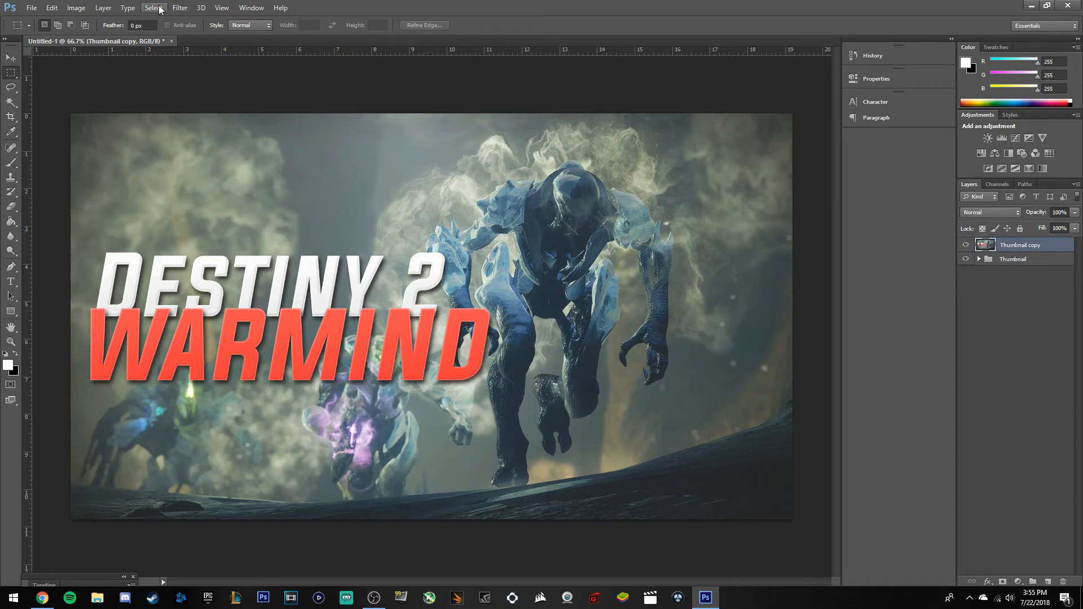
Apply a High Pass filter with a 10-pixel radius to Thumbnail copy.
{"action": "left_click", "coordinate": [180, 7]}
{"action": "mouse_move", "coordinate": [192, 164]}
{"action": "left_click", "coordinate": [290, 185]}
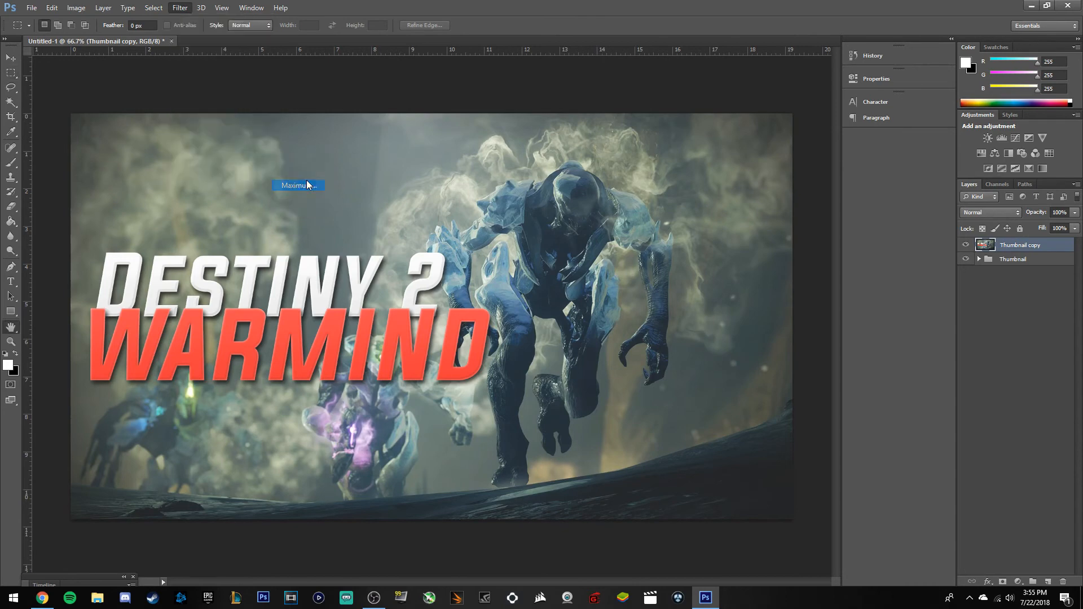
{"action": "left_click", "coordinate": [602, 173]}
{"action": "left_click", "coordinate": [180, 7]}
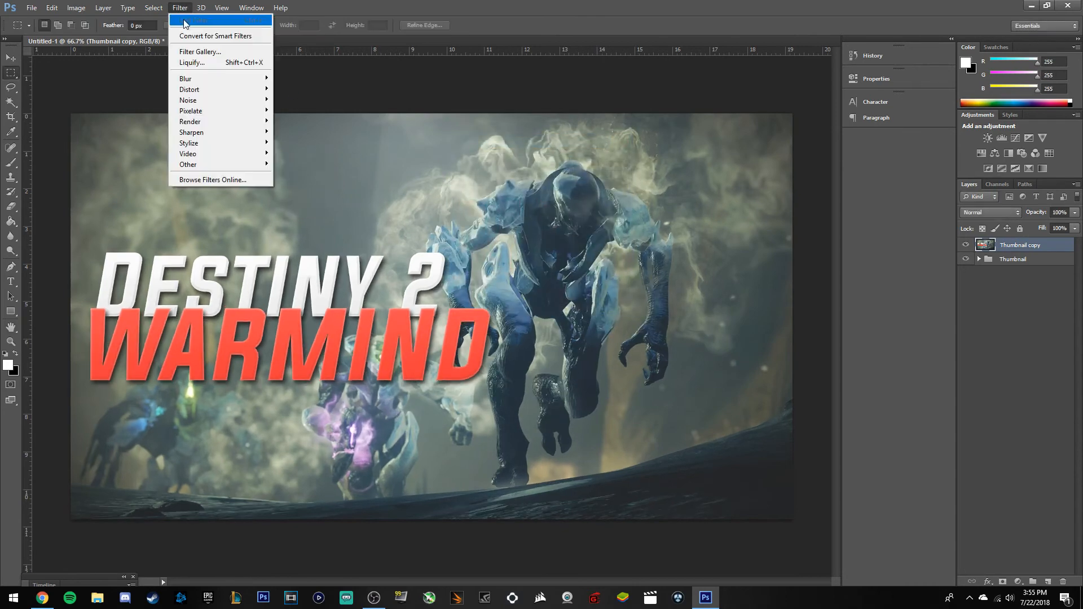
{"action": "mouse_move", "coordinate": [186, 165]}
{"action": "left_click", "coordinate": [298, 174]}
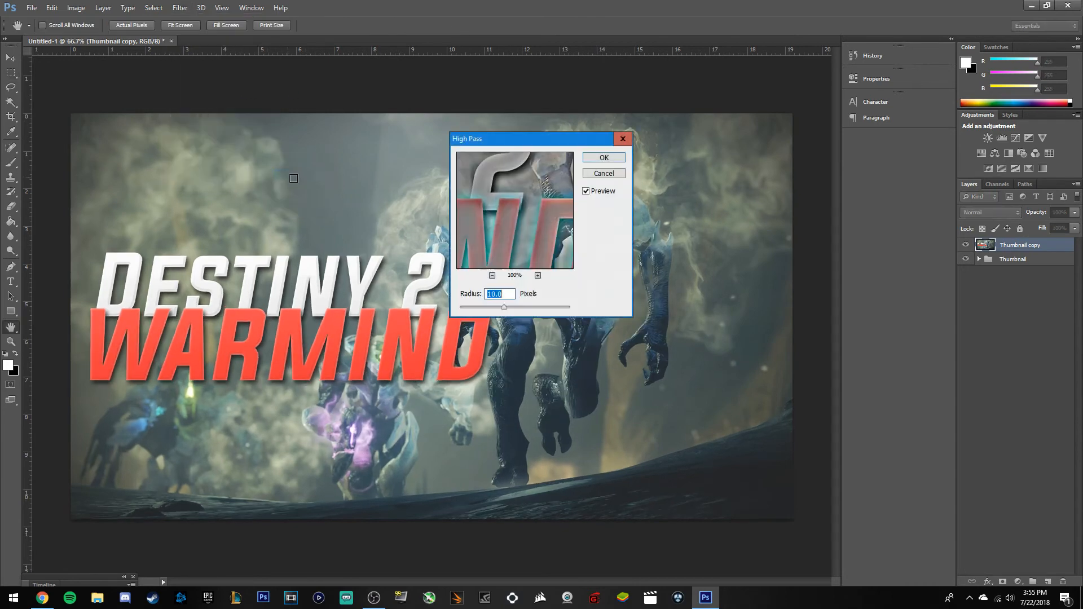
{"action": "left_click", "coordinate": [603, 158]}
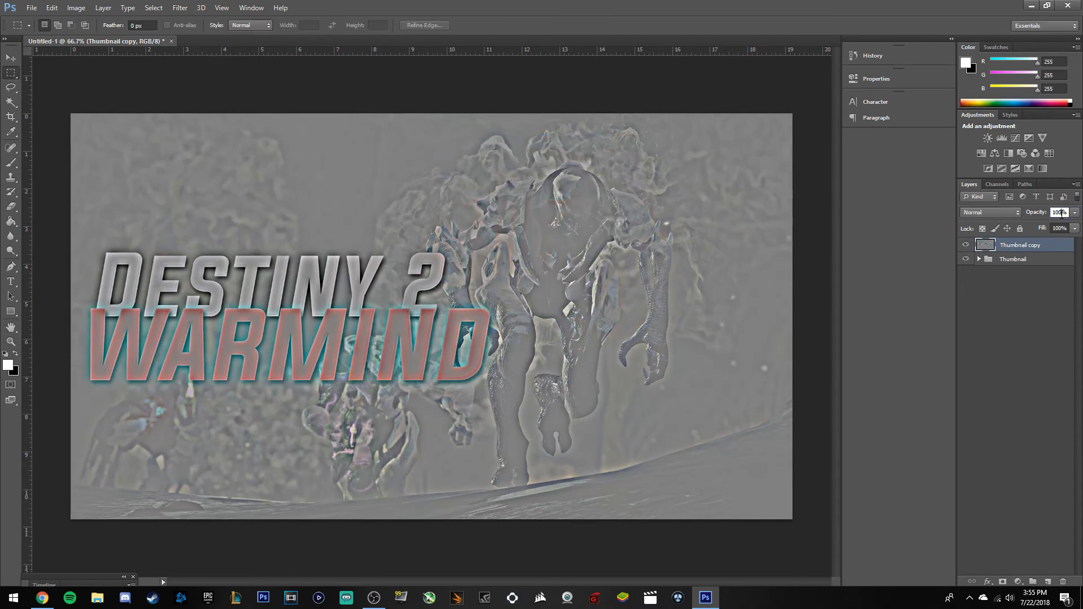
Set the High Pass layer to 60% opacity with Overlay blend mode.
{"action": "type", "text": "90"}
{"action": "key", "text": "Return"}
{"action": "key", "text": "BackSpace"}
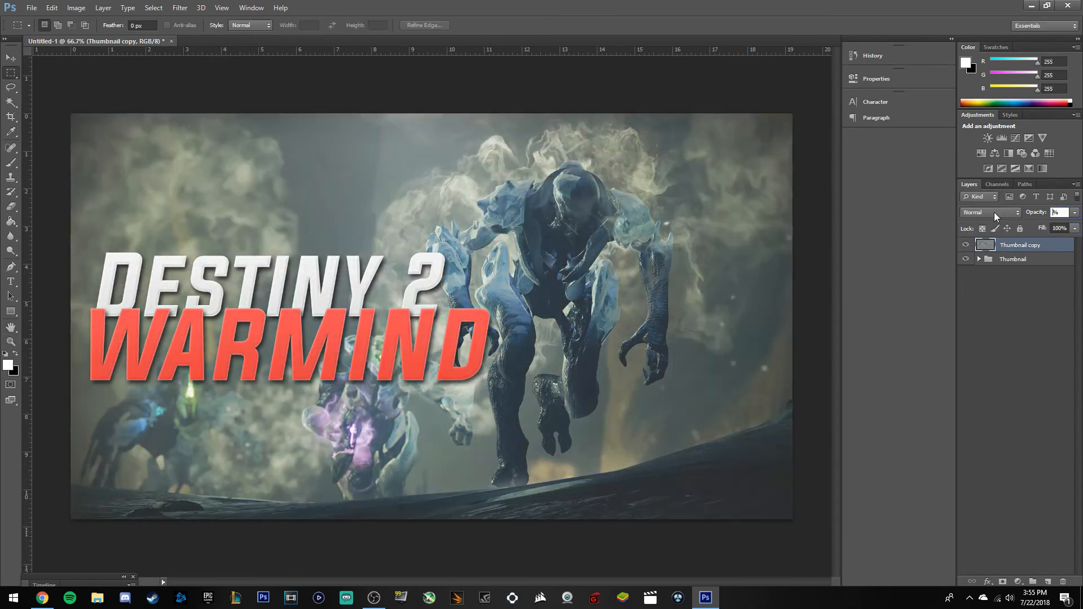
{"action": "type", "text": "60"}
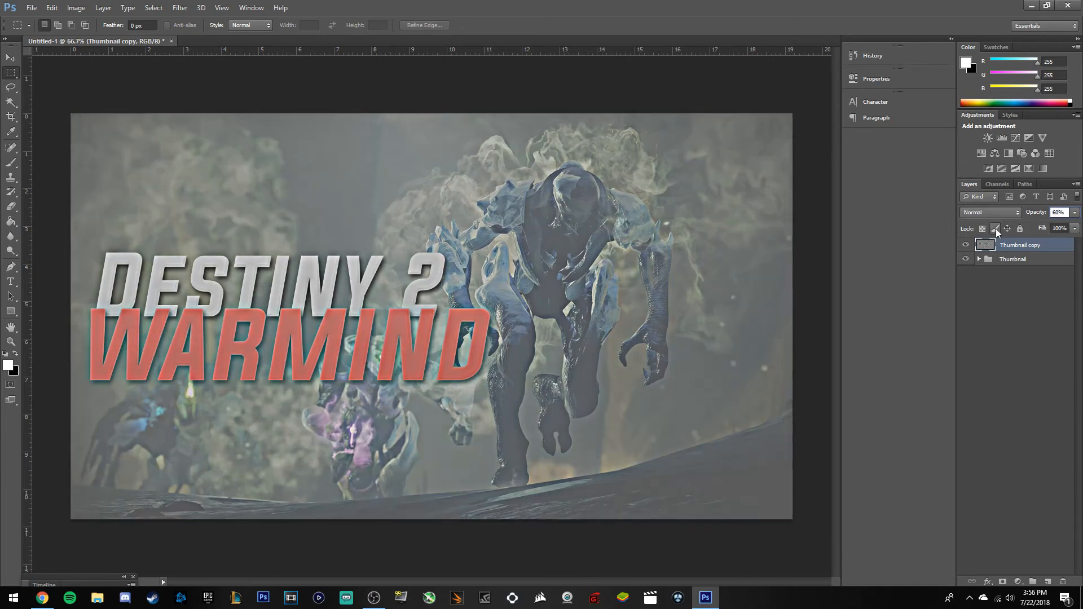
{"action": "left_click", "coordinate": [973, 212]}
{"action": "left_click", "coordinate": [977, 353]}
{"action": "left_click", "coordinate": [990, 212]}
{"action": "left_click", "coordinate": [985, 360]}
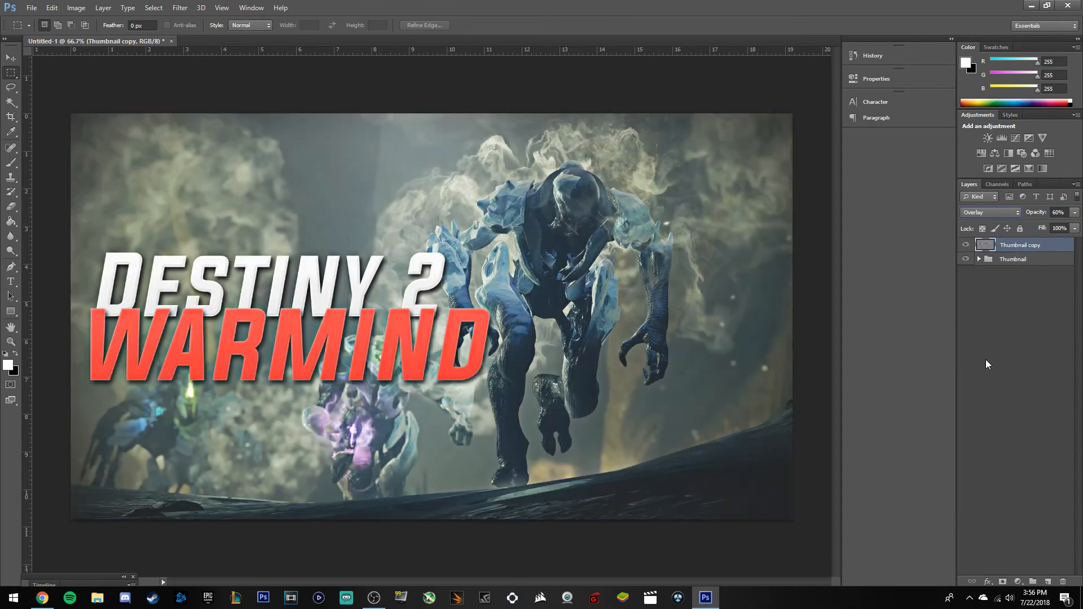
{"action": "left_click", "coordinate": [998, 354]}
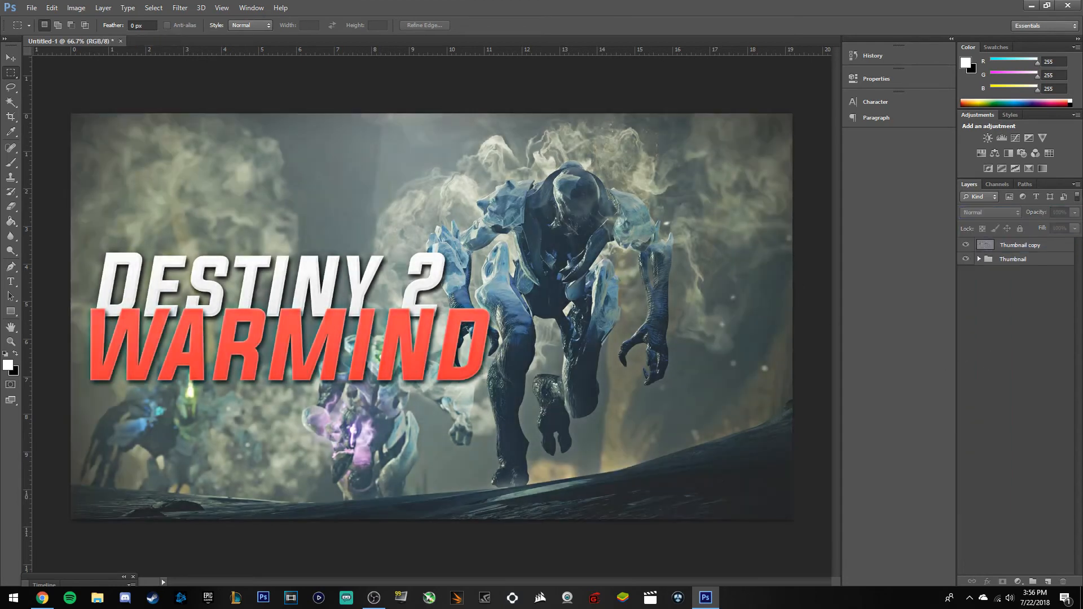
Make a merged Thumbnail copy, duplicate it, and place it just above the Thumbnail group.
{"action": "left_click", "coordinate": [1018, 260]}
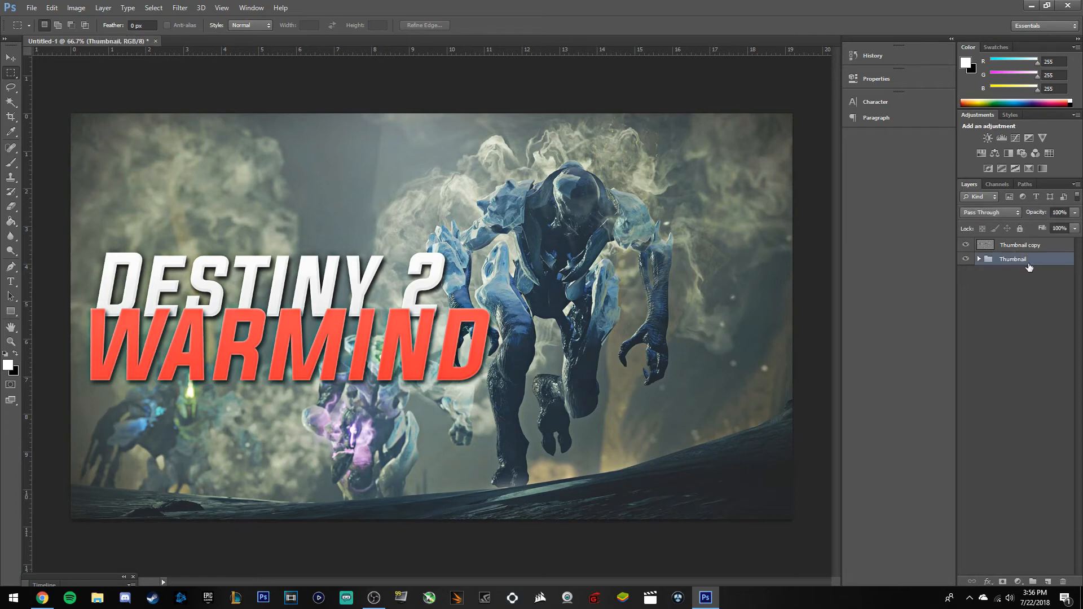
{"action": "key", "text": "ctrl+j"}
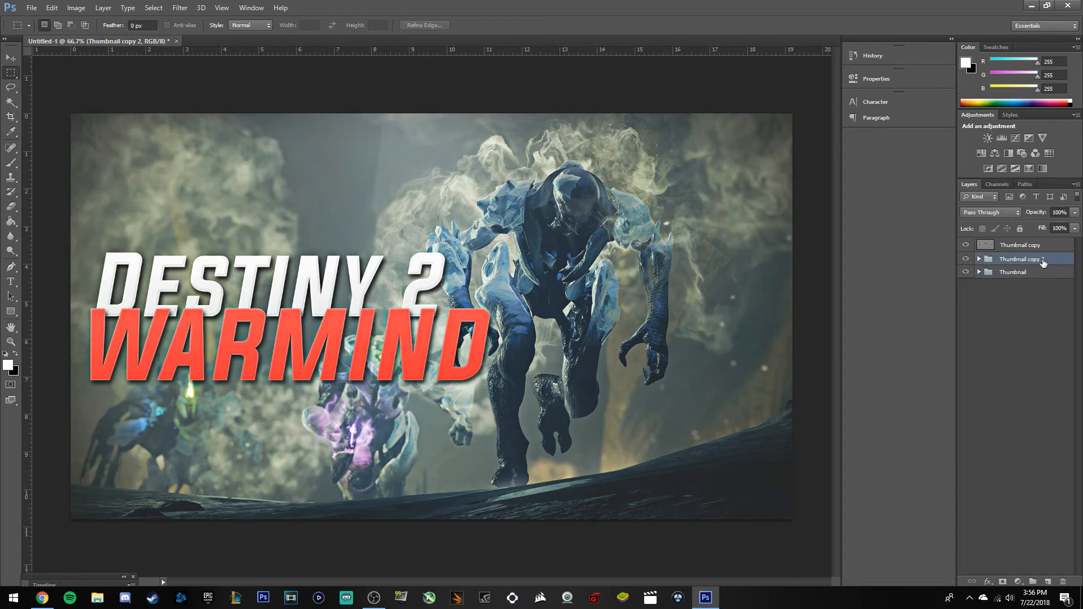
{"action": "key", "text": "ctrl+e"}
{"action": "key", "text": "ctrl+j"}
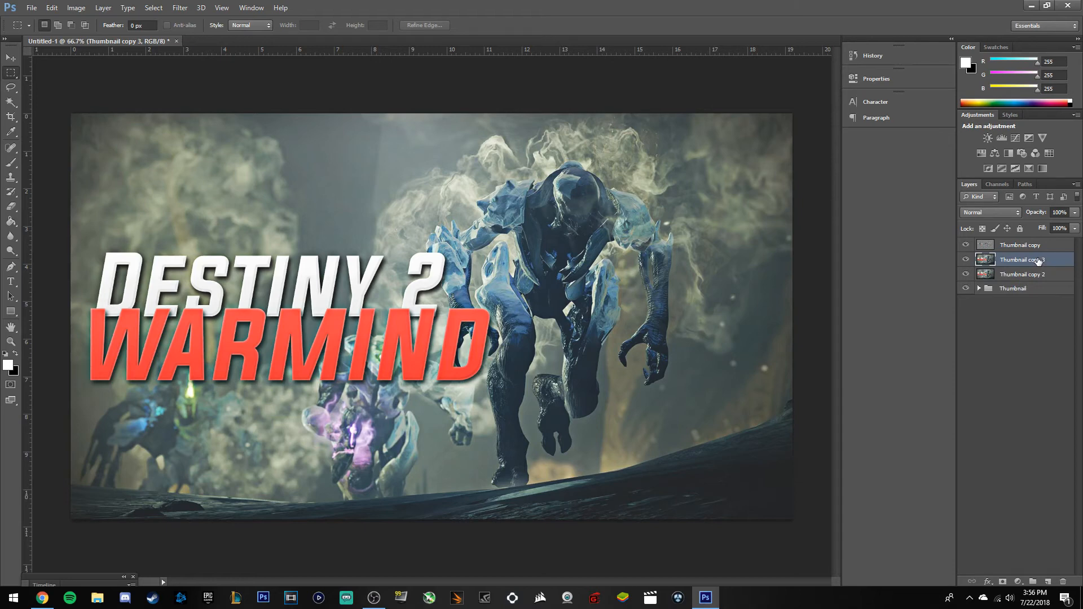
{"action": "left_click_drag", "start_coordinate": [1049, 247], "coordinate": [1045, 281]}
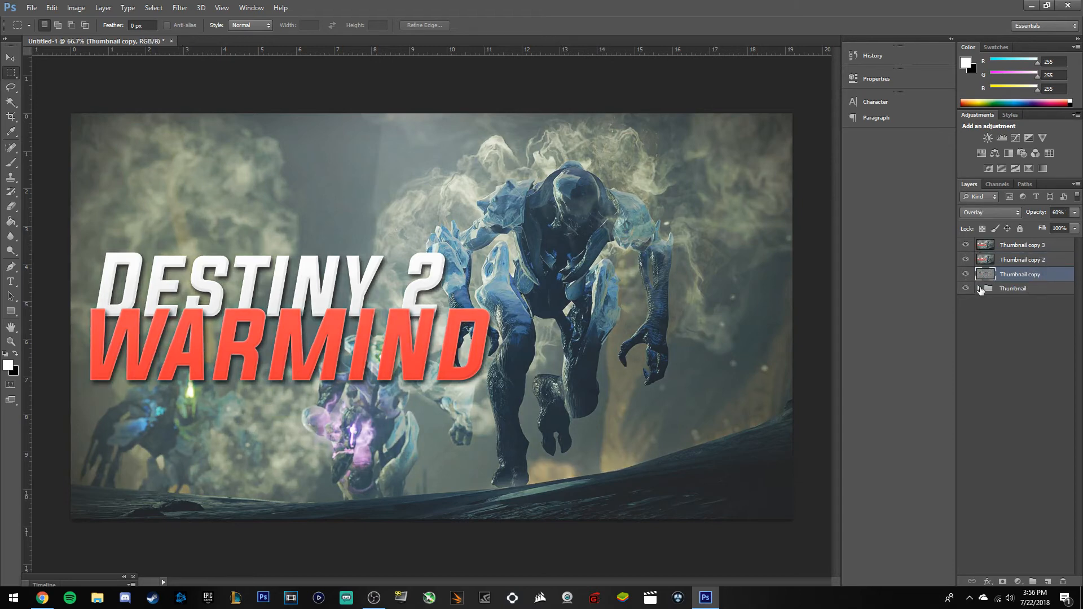
Limit Thumbnail copy 3 to the Red channel only and nudge it one pixel right.
{"action": "double_click", "coordinate": [1053, 249]}
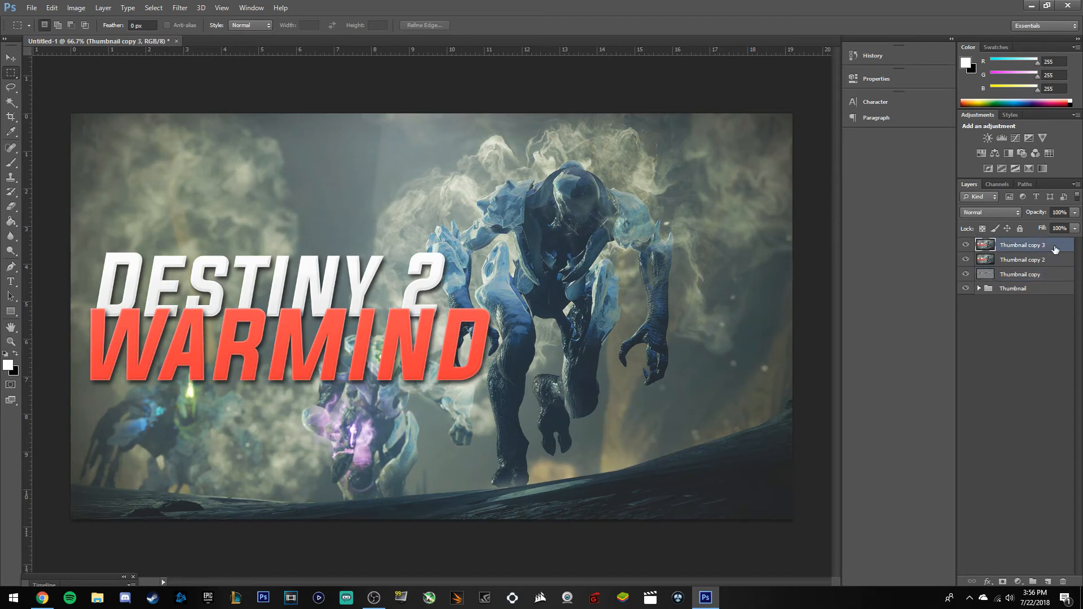
{"action": "left_click", "coordinate": [920, 261]}
{"action": "left_click", "coordinate": [931, 259]}
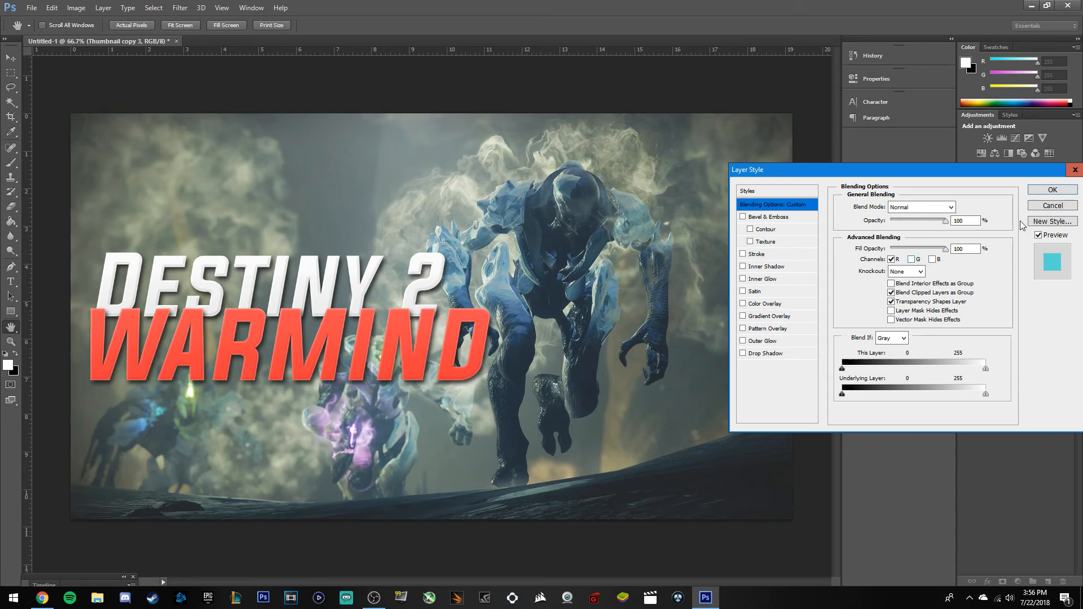
{"action": "left_click", "coordinate": [1035, 192]}
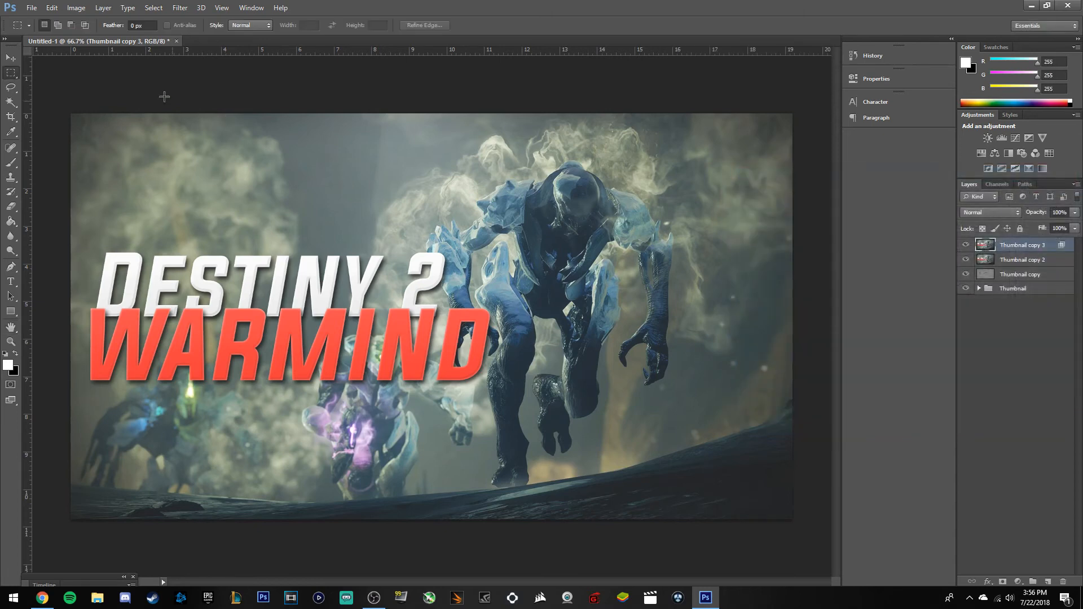
{"action": "left_click", "coordinate": [8, 59]}
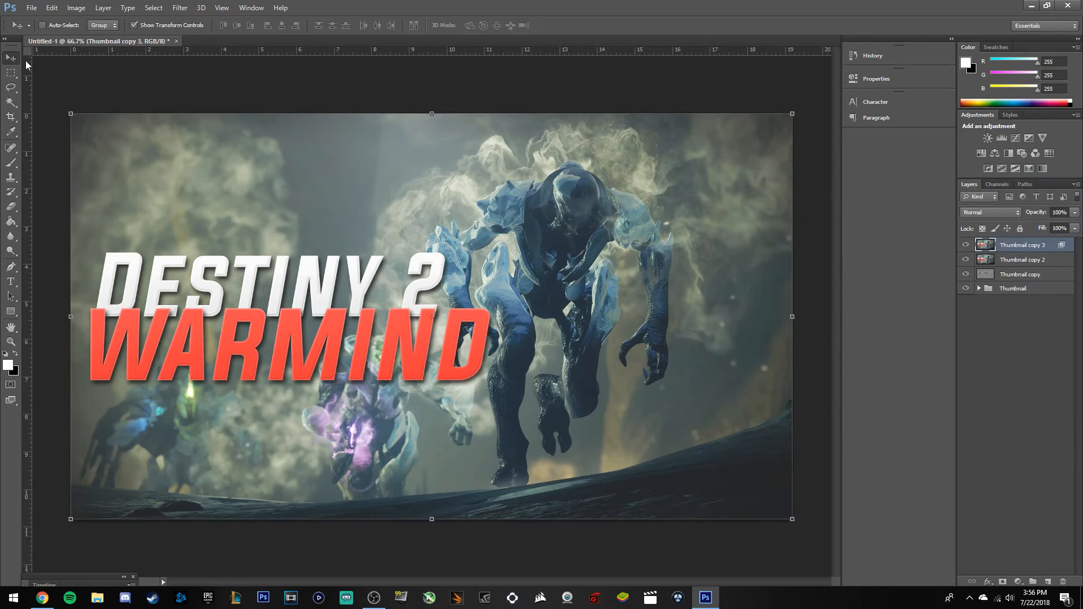
{"action": "key", "text": "Right"}
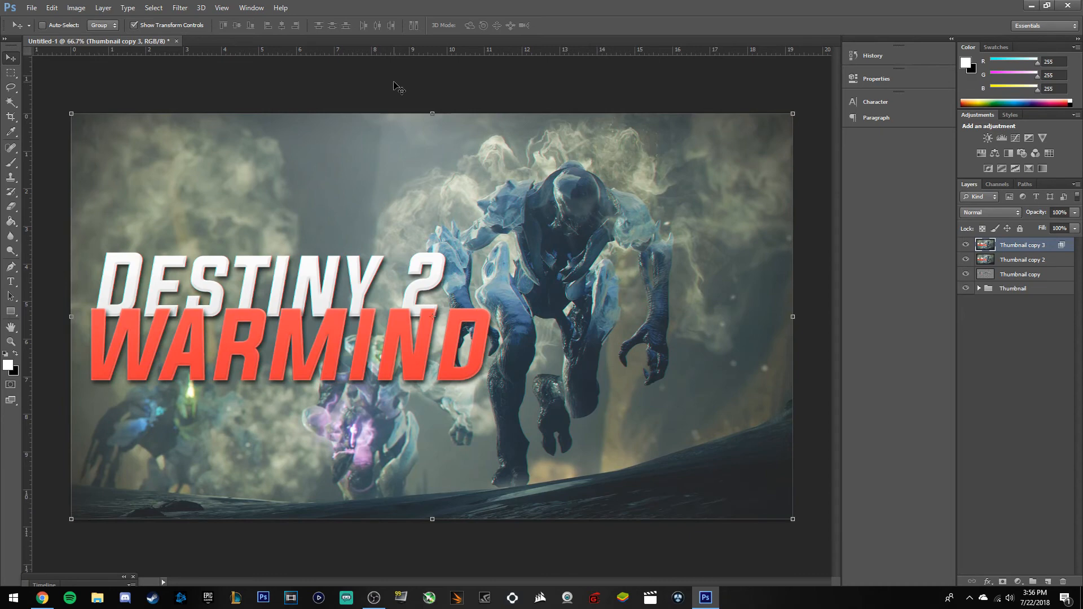
Duplicate it as Thumbnail copy 4, limit it to Green only, and nudge it right.
{"action": "key", "text": "ctrl+j"}
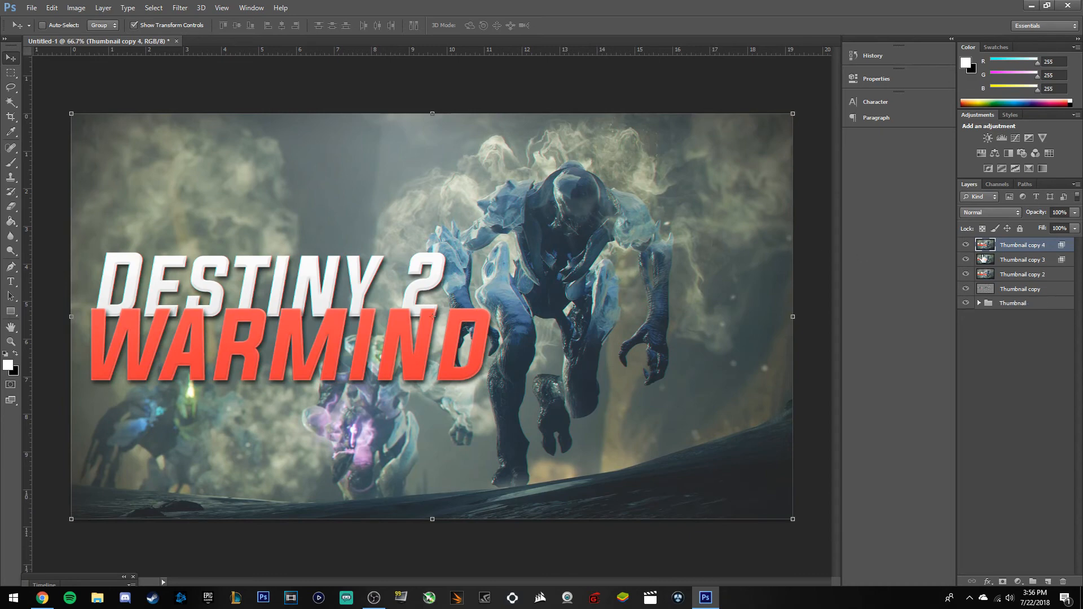
{"action": "left_click", "coordinate": [910, 260]}
{"action": "left_click", "coordinate": [892, 260]}
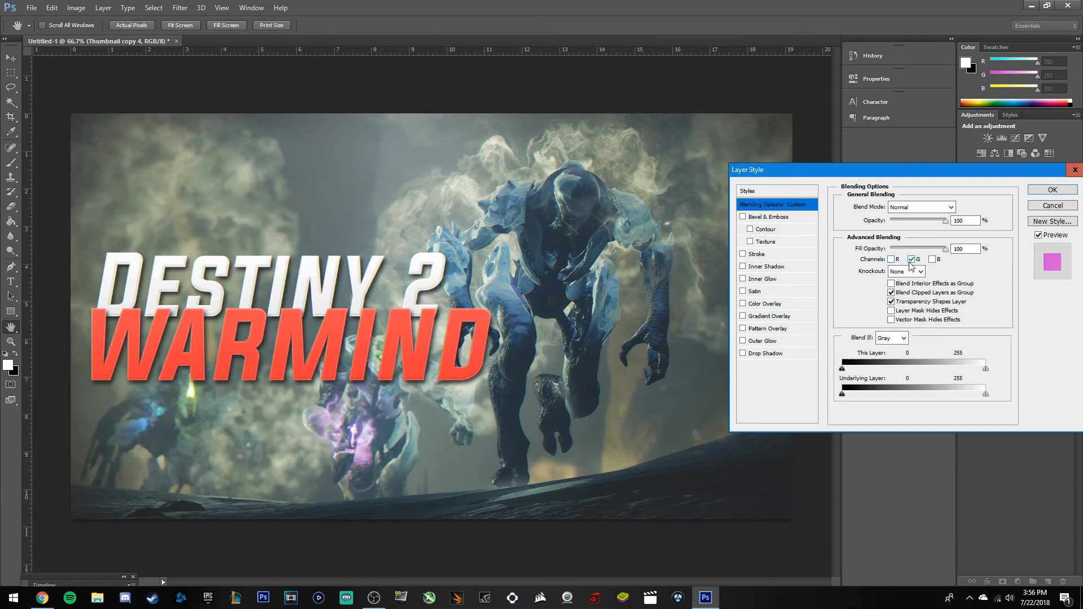
{"action": "left_click", "coordinate": [1051, 191]}
{"action": "key", "text": "Right"}
{"action": "key", "text": "Right"}
{"action": "key", "text": "Right"}
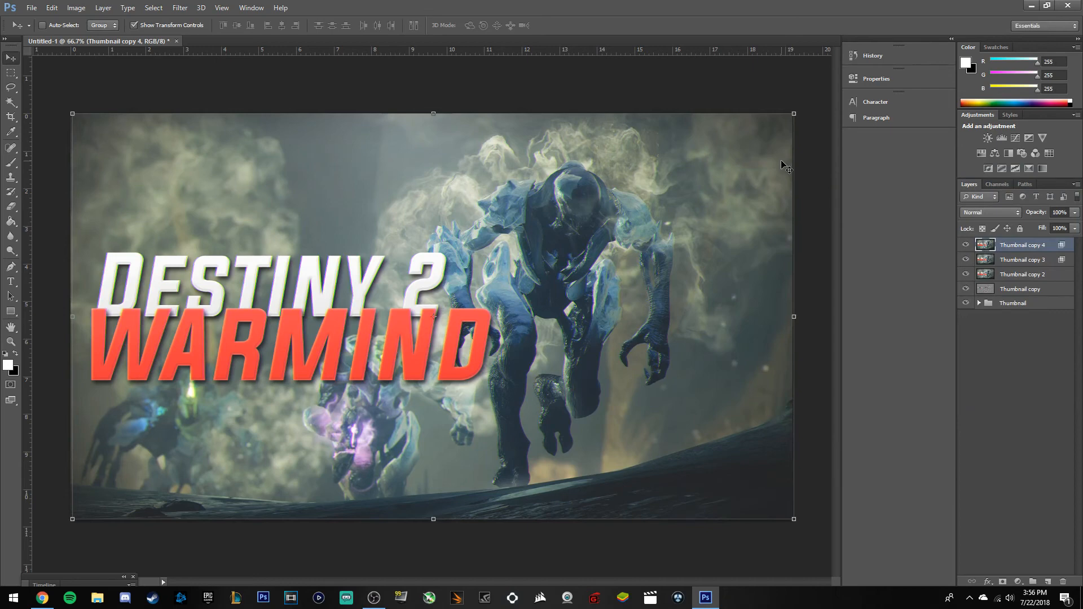
Duplicate to Thumbnail copy 5 showing Blue only, nudge it right, and select copies 2–5.
{"action": "key", "text": "ctrl+j"}
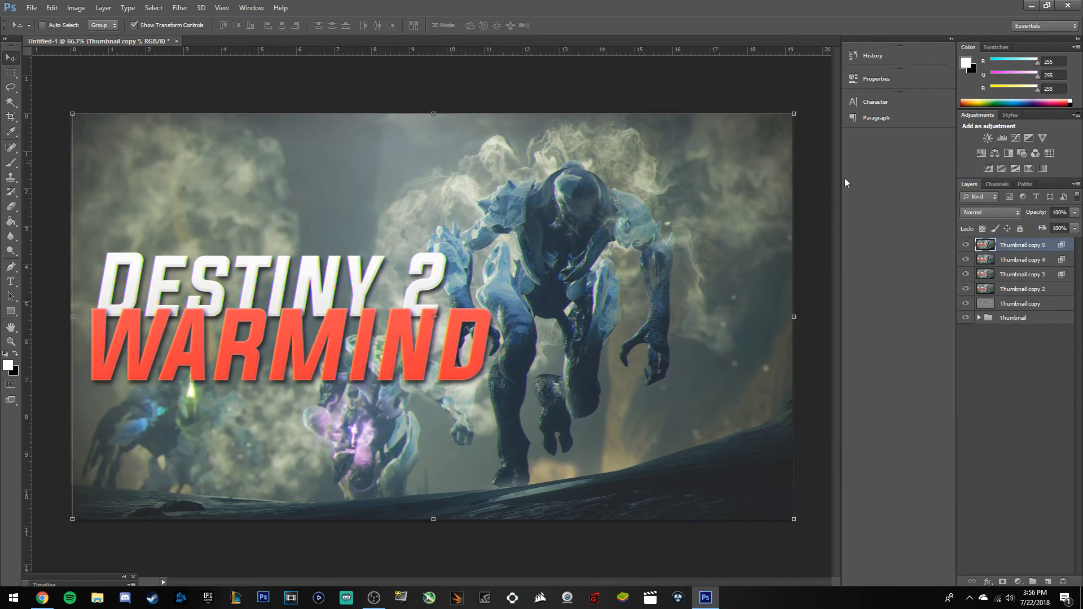
{"action": "double_click", "coordinate": [1049, 245]}
{"action": "left_click", "coordinate": [933, 260]}
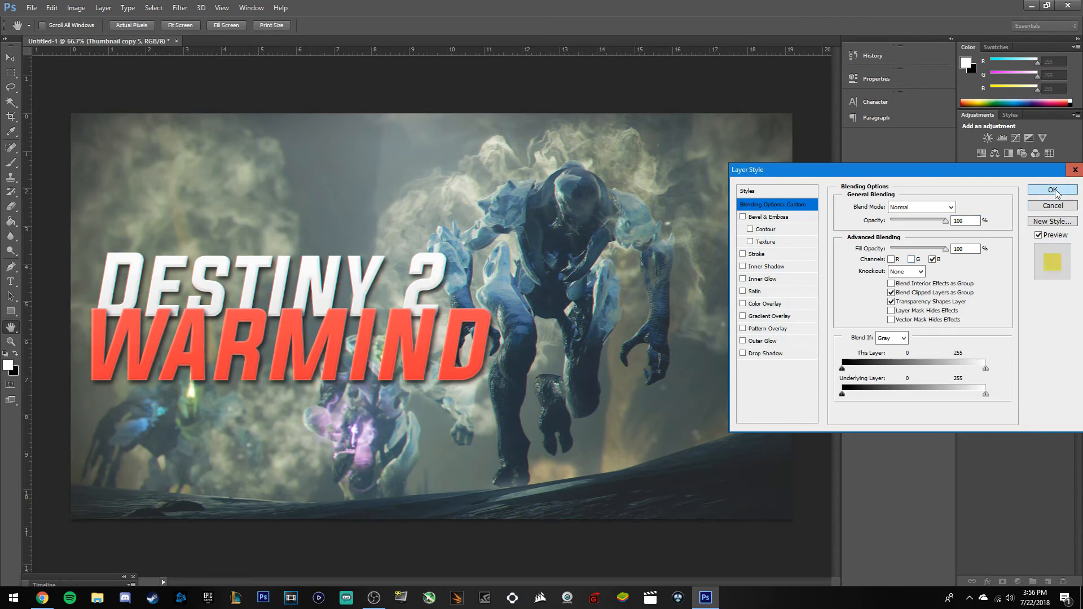
{"action": "left_click", "coordinate": [1052, 190]}
{"action": "key", "text": "Right"}
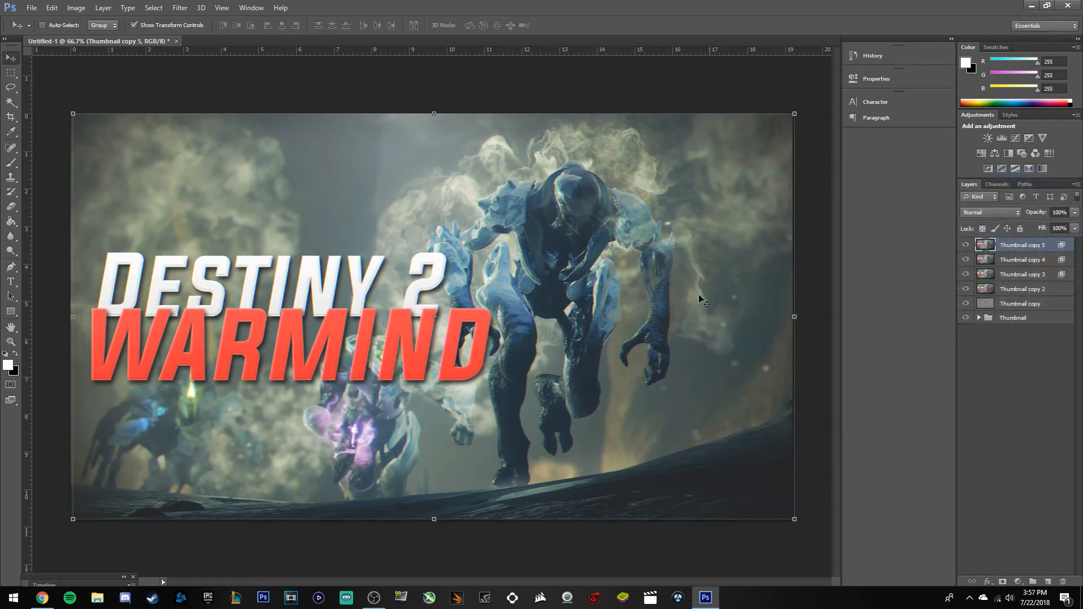
{"action": "left_click", "coordinate": [1024, 290], "text": "shift"}
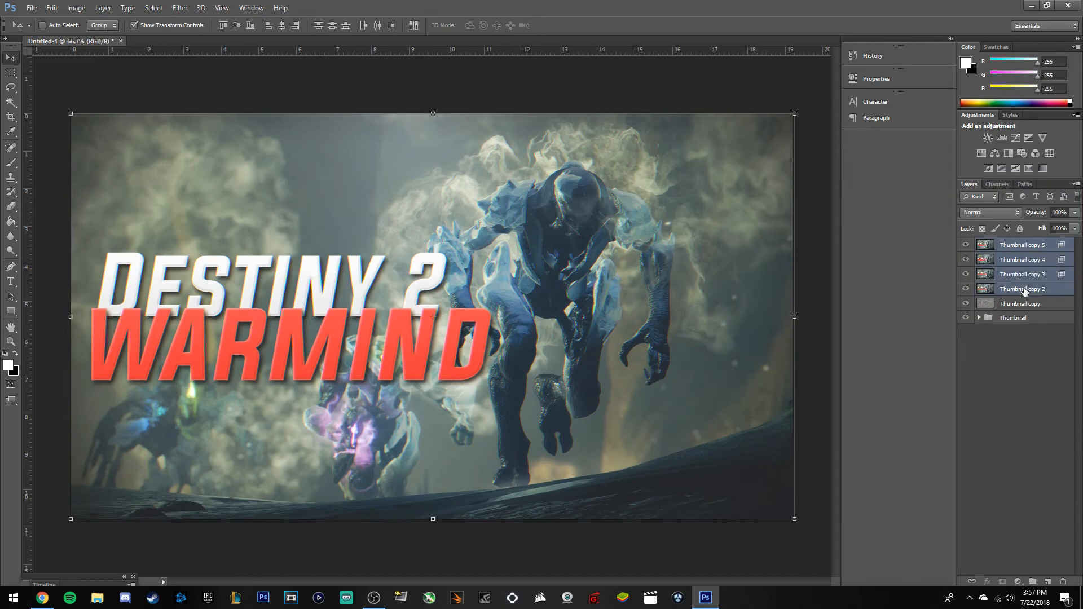
Group Thumbnail copies 2–5 with Ctrl+G and rename the group 'RGB EFFECT'.
{"action": "key", "text": "ctrl+g"}
{"action": "double_click", "coordinate": [1011, 244]}
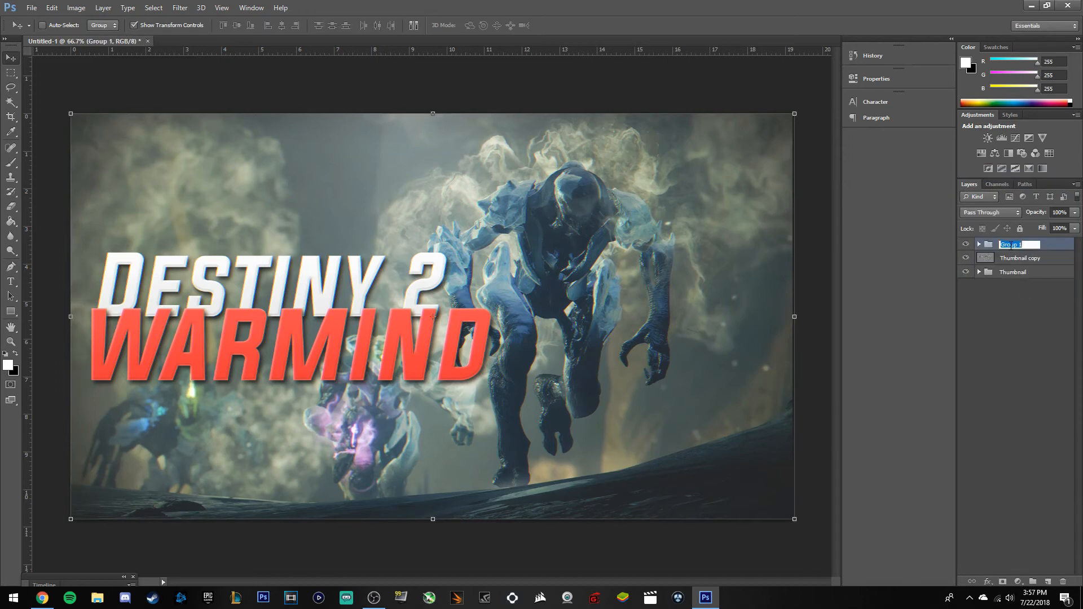
{"action": "key", "text": "BackSpace"}
{"action": "type", "text": "RGB EFFECT"}
{"action": "key", "text": "Return"}
{"action": "left_click", "coordinate": [1009, 341]}
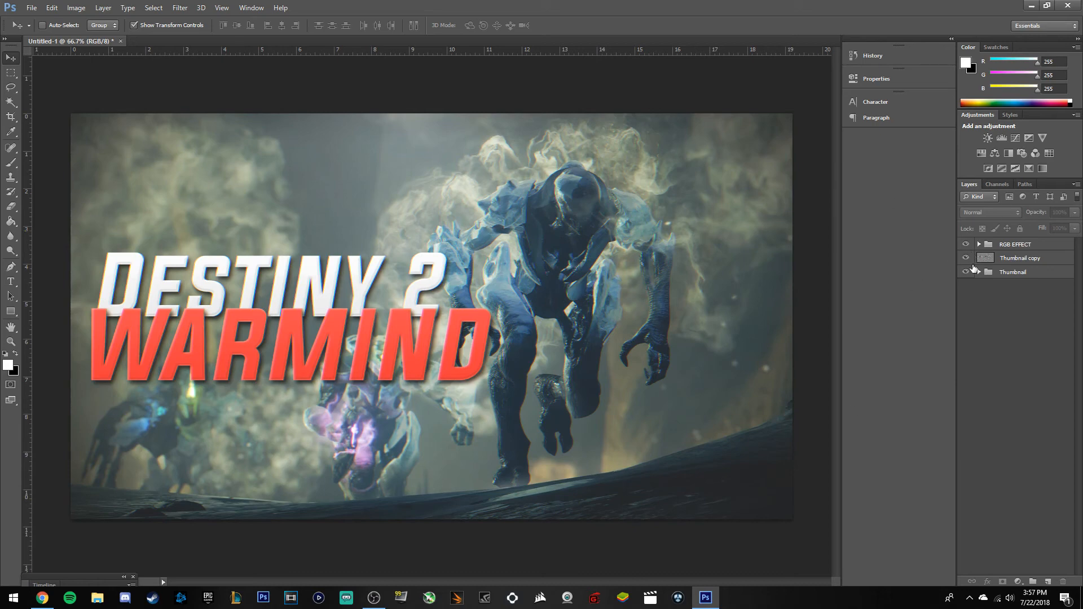
{"action": "left_click", "coordinate": [1044, 259]}
{"action": "left_click_drag", "start_coordinate": [1047, 246], "coordinate": [1048, 258]}
{"action": "left_click", "coordinate": [1047, 258]}
{"action": "left_click", "coordinate": [1052, 247]}
{"action": "left_click", "coordinate": [1051, 258]}
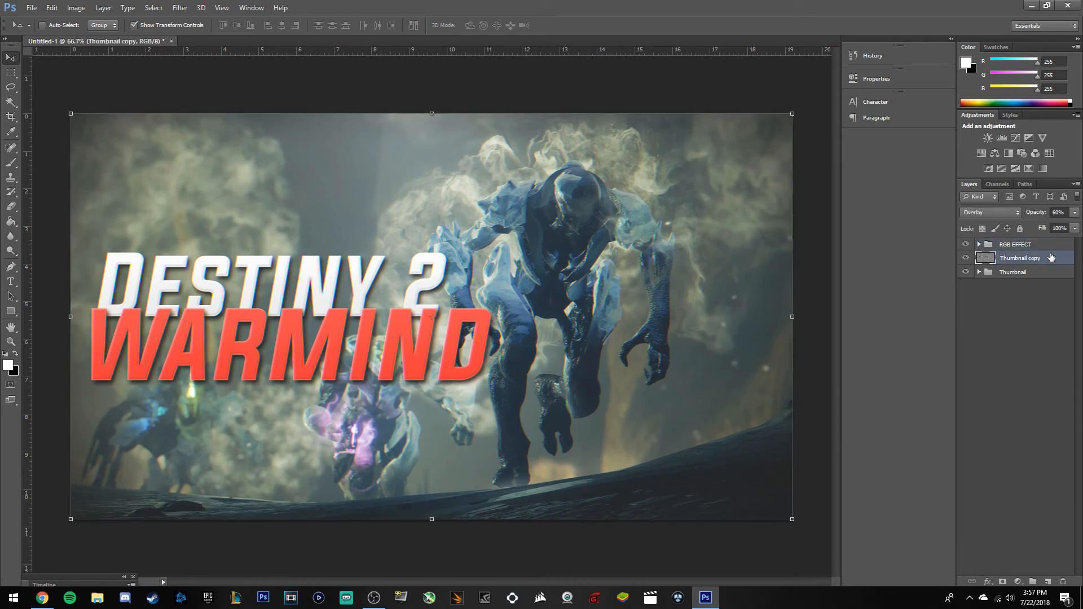
{"action": "left_click", "coordinate": [1055, 248]}
{"action": "left_click", "coordinate": [1048, 258]}
{"action": "left_click", "coordinate": [982, 367]}
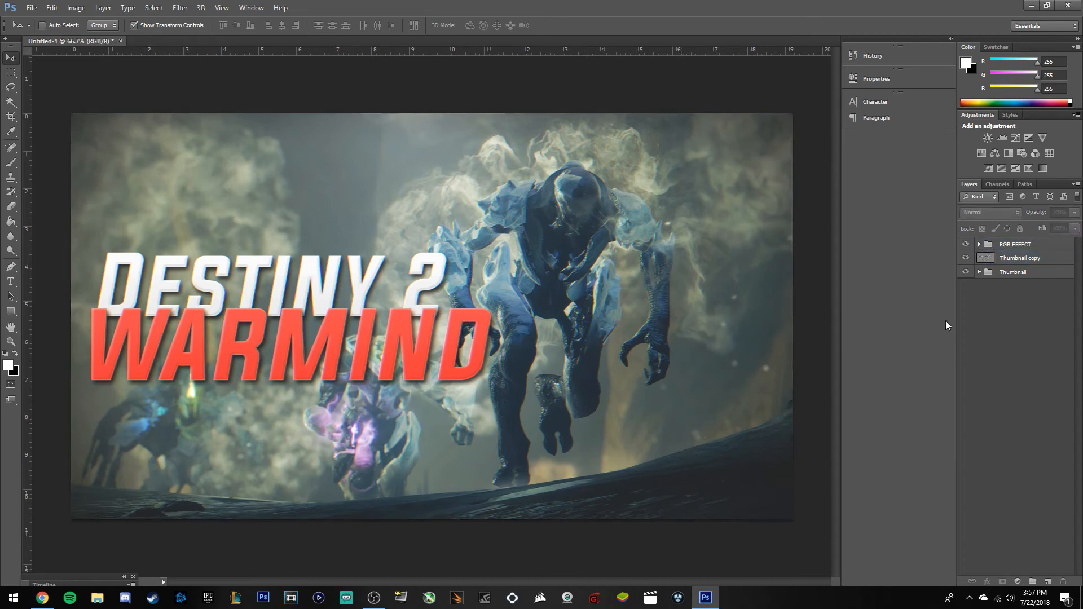
{"action": "left_click", "coordinate": [979, 272]}
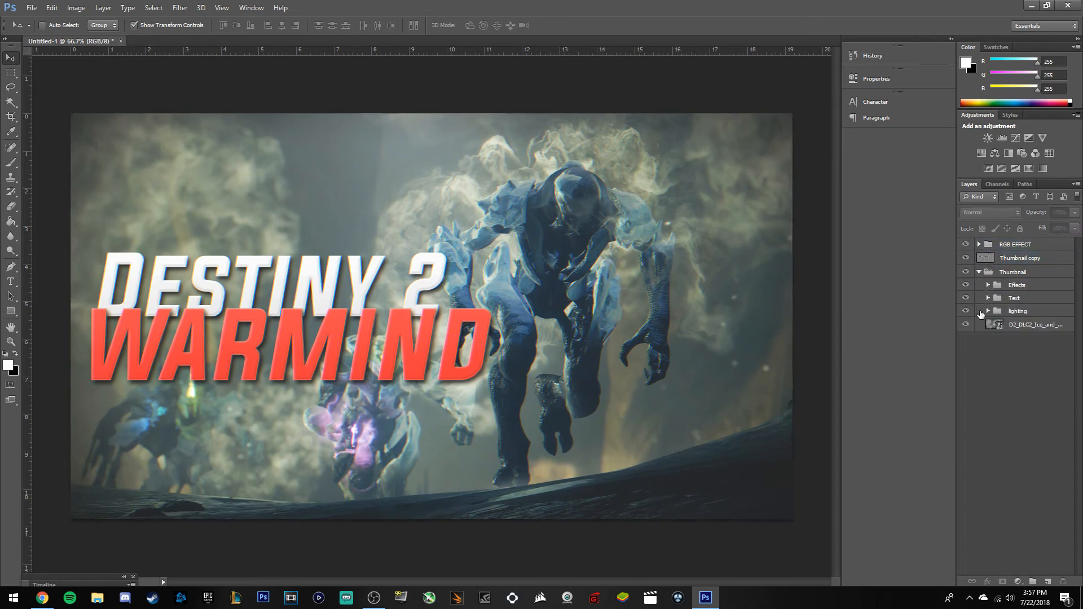
{"action": "left_click", "coordinate": [980, 272]}
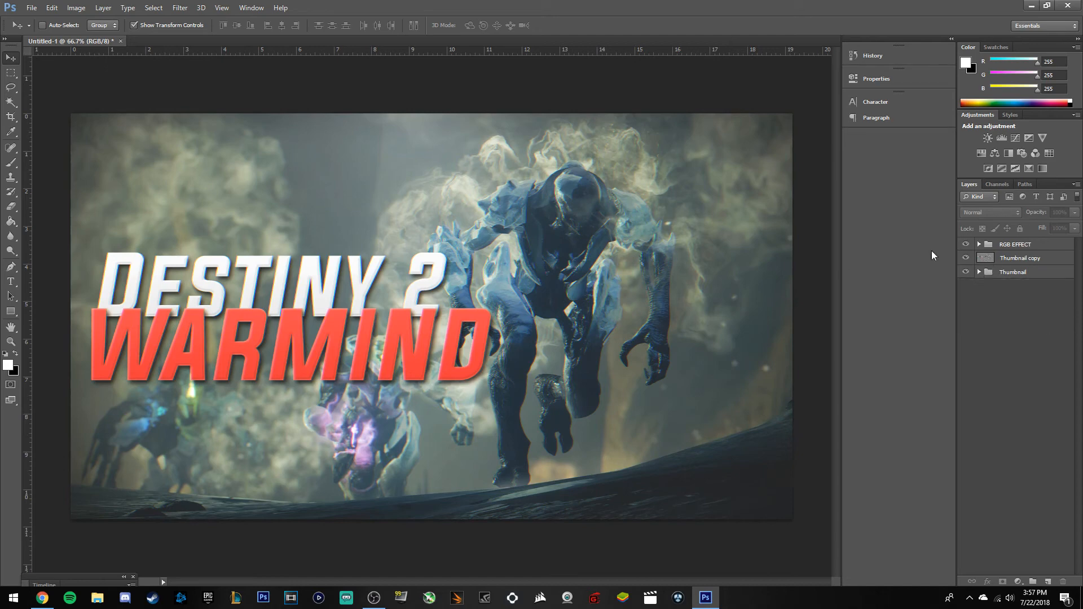
{"action": "left_click", "coordinate": [965, 244]}
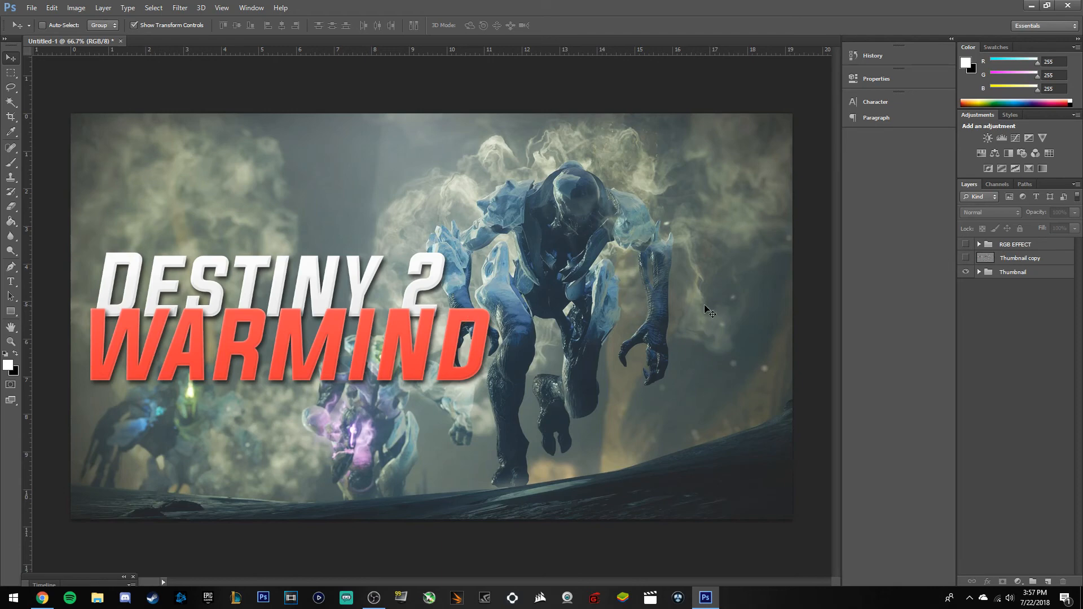
{"action": "left_click", "coordinate": [966, 259]}
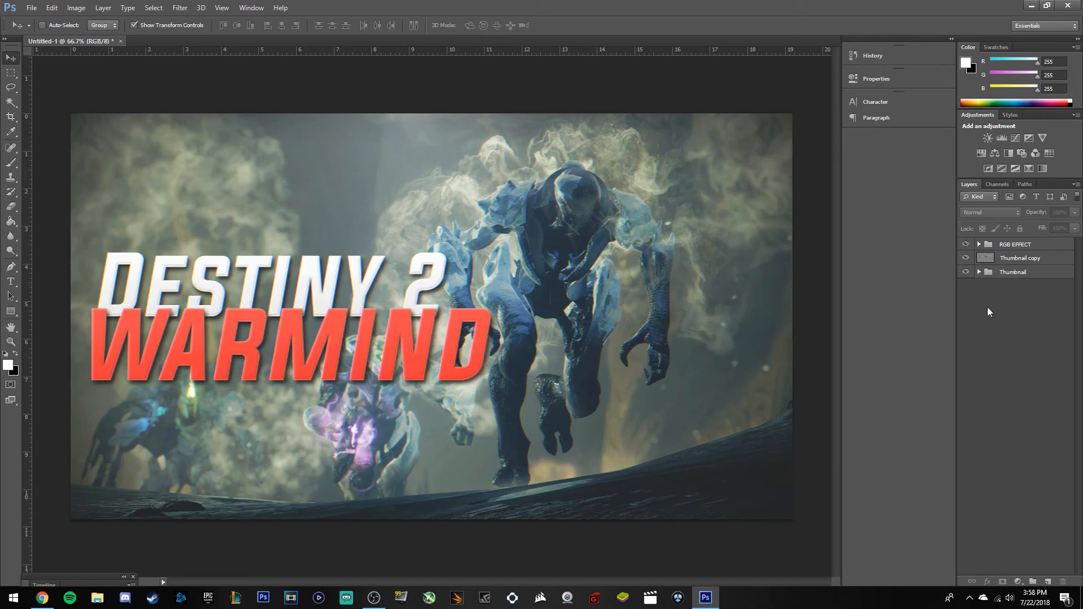
Open Save for Web with JPEG quality 60 and inspect the preview across the image.
{"action": "left_click", "coordinate": [31, 8]}
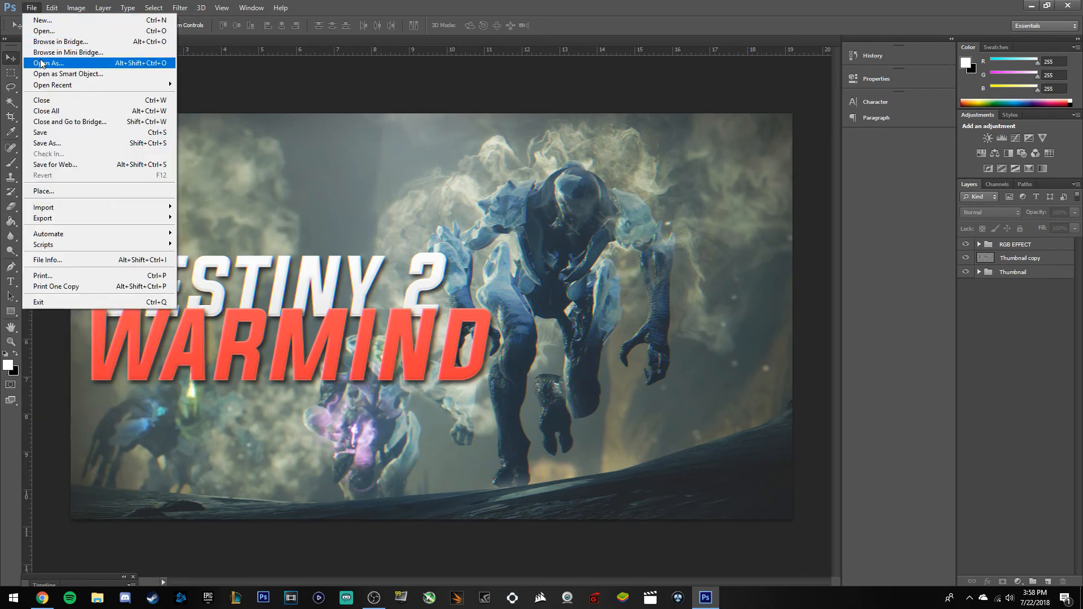
{"action": "left_click", "coordinate": [70, 168]}
{"action": "left_click_drag", "start_coordinate": [522, 246], "coordinate": [418, 220]}
{"action": "left_click_drag", "start_coordinate": [541, 299], "coordinate": [442, 191]}
{"action": "left_click_drag", "start_coordinate": [531, 237], "coordinate": [413, 220]}
{"action": "left_click_drag", "start_coordinate": [485, 147], "coordinate": [481, 304]}
{"action": "left_click_drag", "start_coordinate": [339, 243], "coordinate": [586, 180]}
{"action": "left_click_drag", "start_coordinate": [395, 217], "coordinate": [589, 220]}
{"action": "left_click_drag", "start_coordinate": [519, 214], "coordinate": [496, 234]}
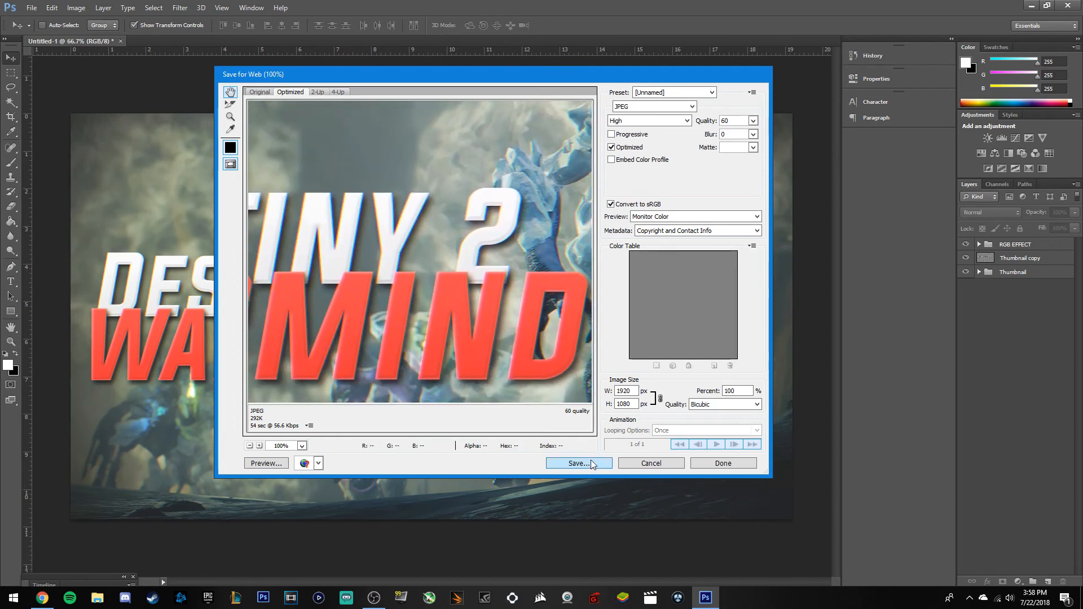
Save the JPEG as 'warmindthumbnail' in the Thumbnails folder.
{"action": "left_click", "coordinate": [591, 459]}
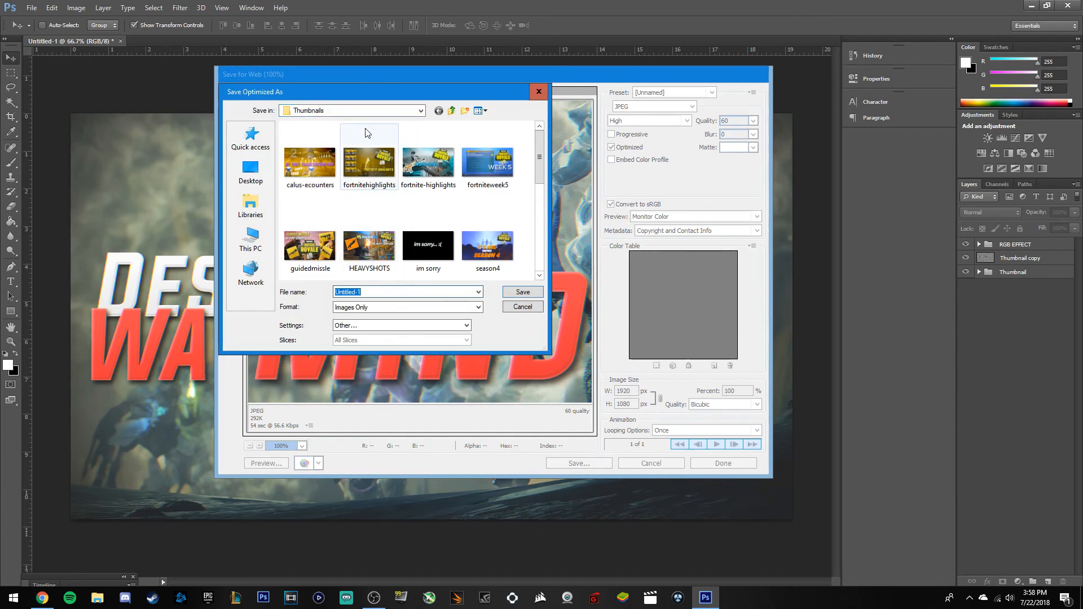
{"action": "key", "text": "BackSpace"}
{"action": "type", "text": "warmindthumbnail"}
{"action": "key", "text": "Return"}
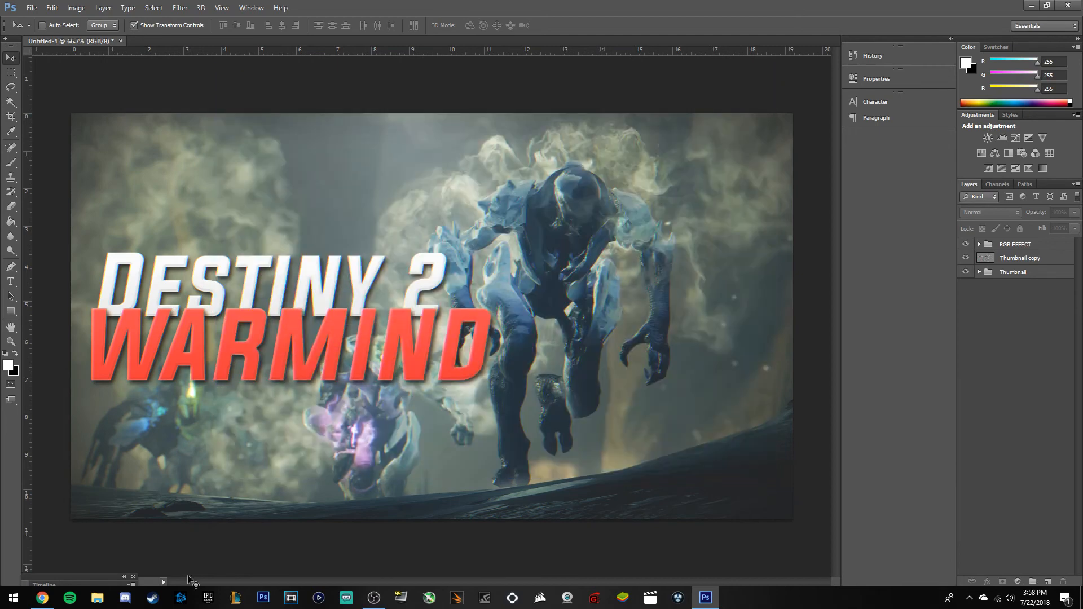
Open warmindthumbnail from the Thumbnails folder in File Explorer.
{"action": "left_click", "coordinate": [97, 598]}
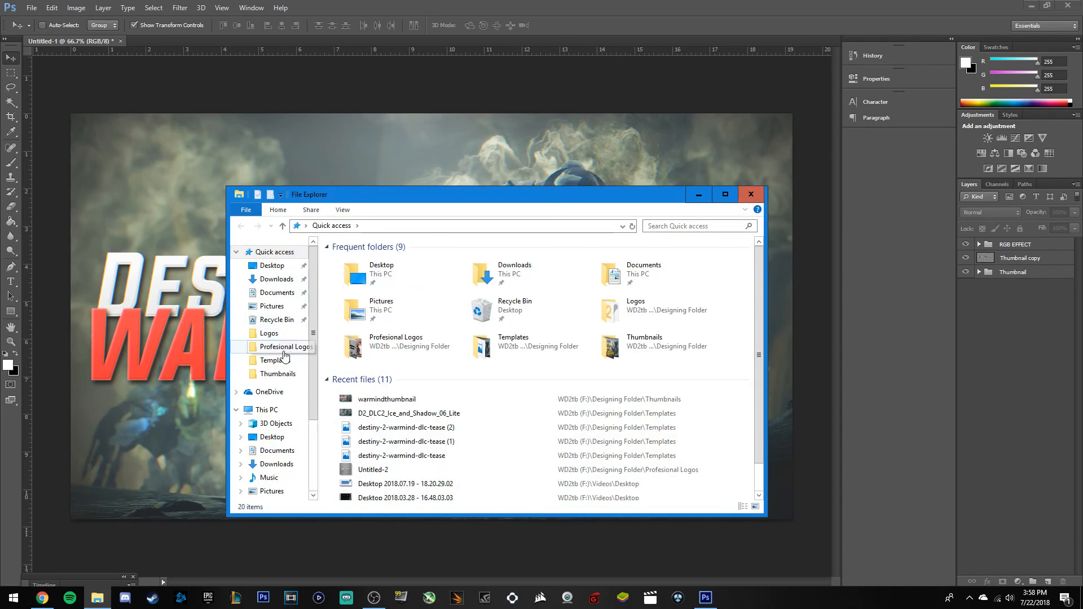
{"action": "left_click", "coordinate": [278, 374]}
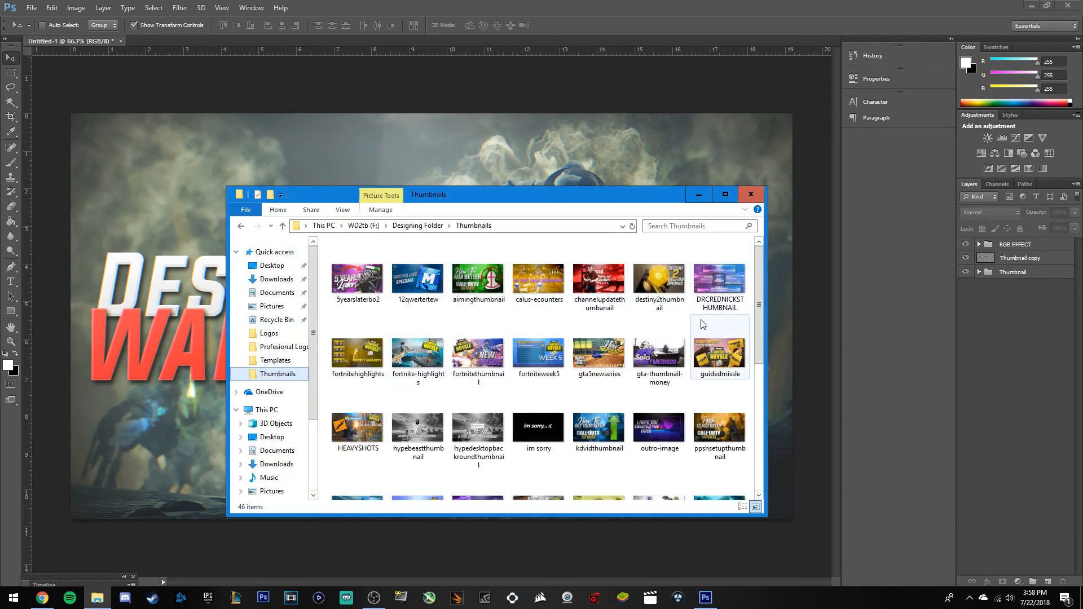
{"action": "scroll", "coordinate": [703, 323], "scroll_direction": "down", "scroll_amount": 5}
{"action": "double_click", "coordinate": [481, 380]}
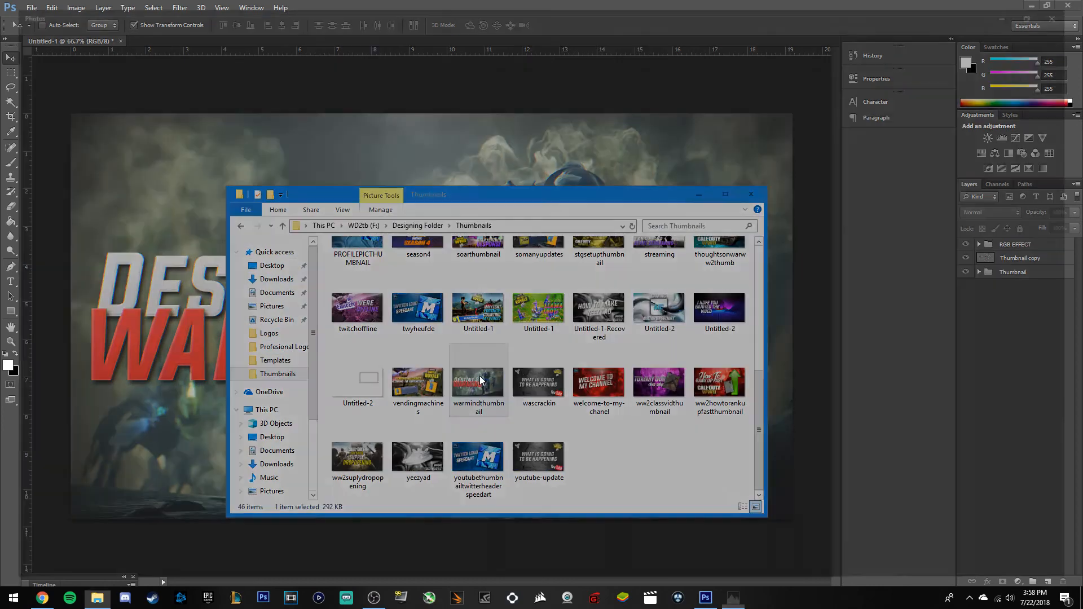